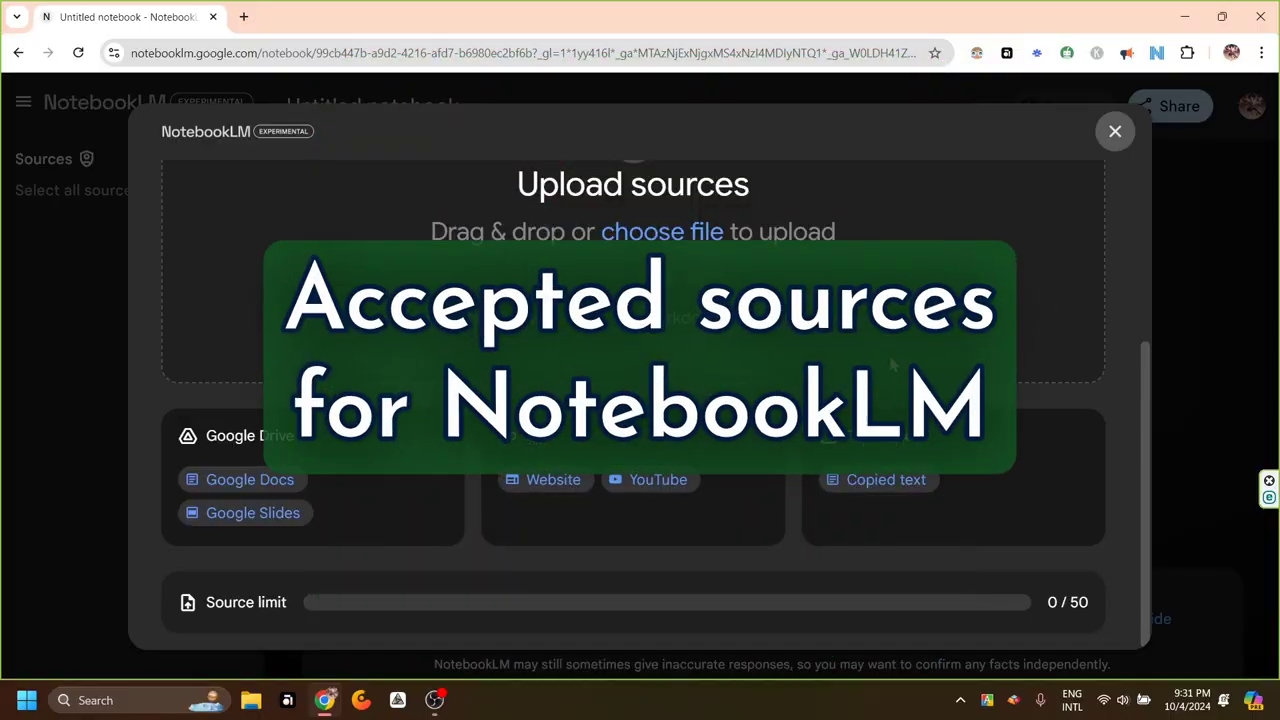
Browse the Add sources options, close the window, reopen it, and close it again
scroll(893, 366, "up", 3)
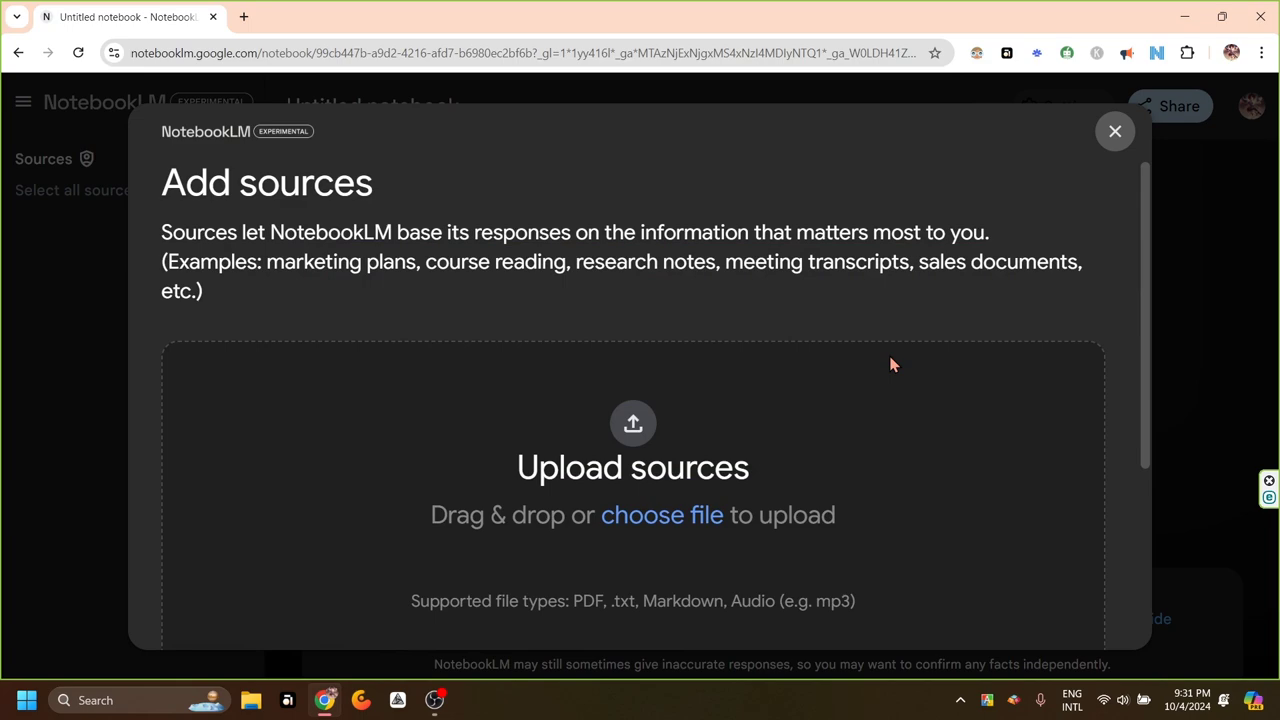
scroll(779, 413, "down", 3)
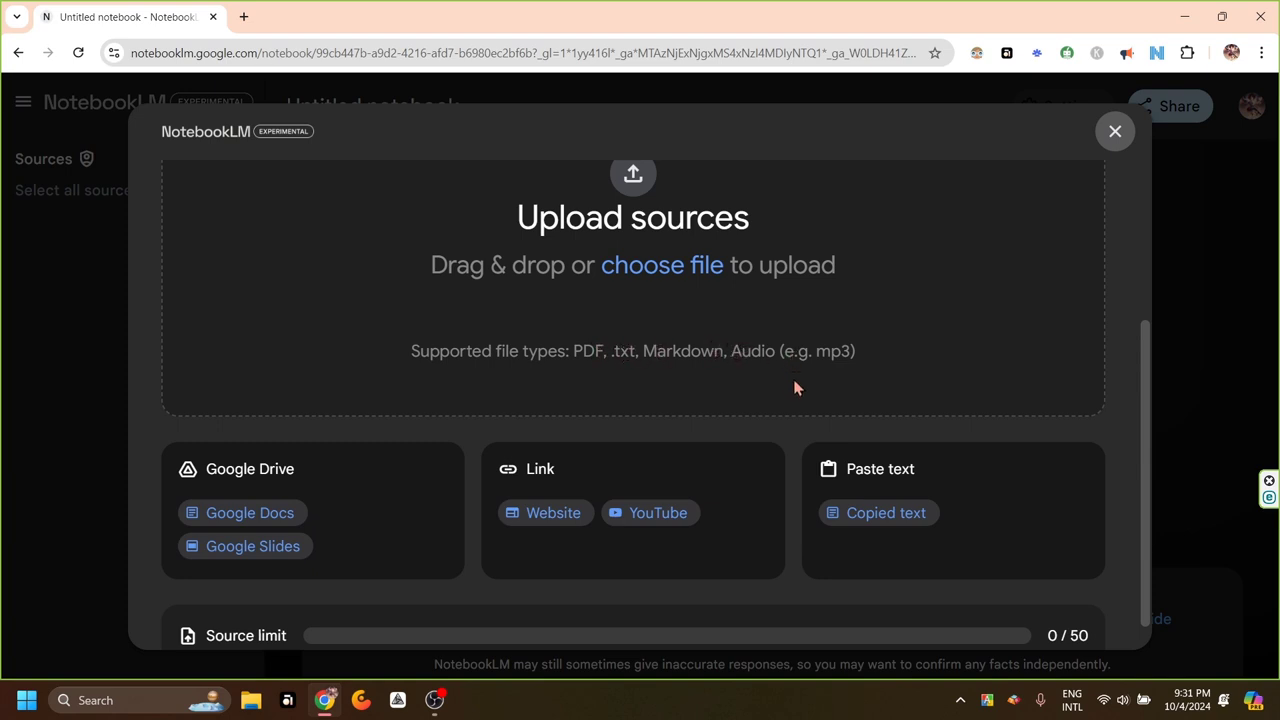
scroll(794, 386, "down", 1)
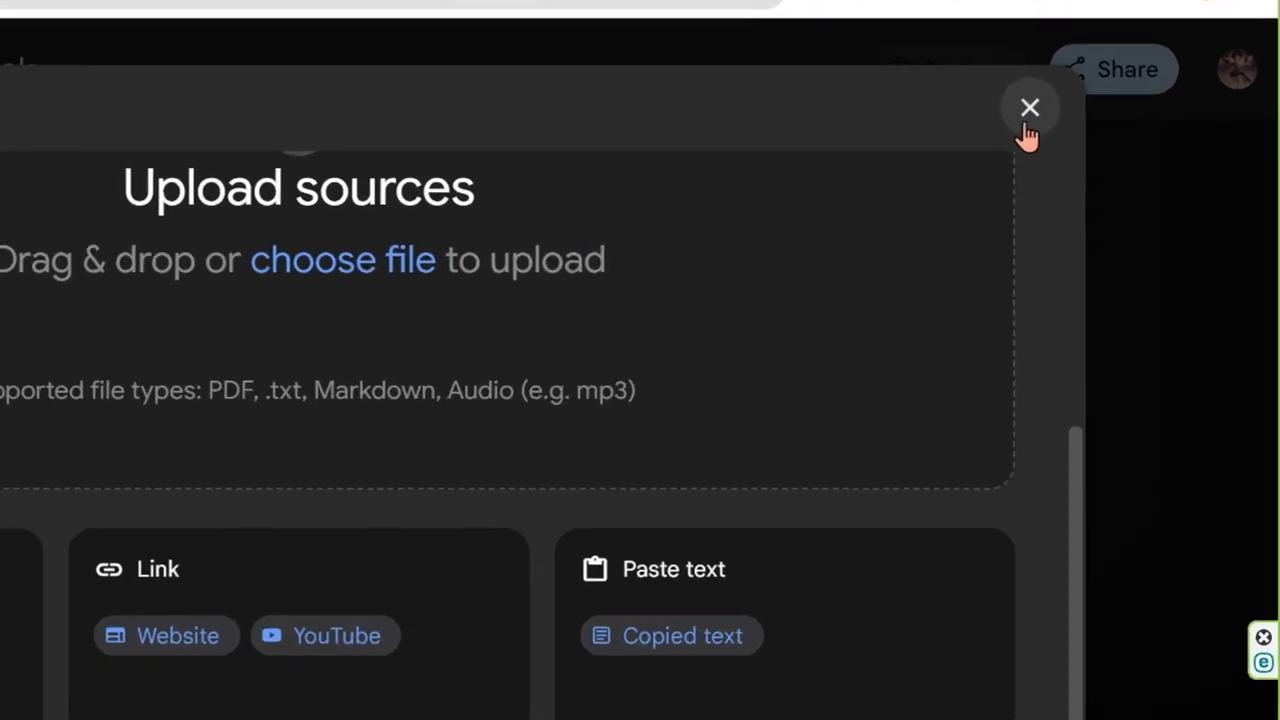
left_click(1027, 118)
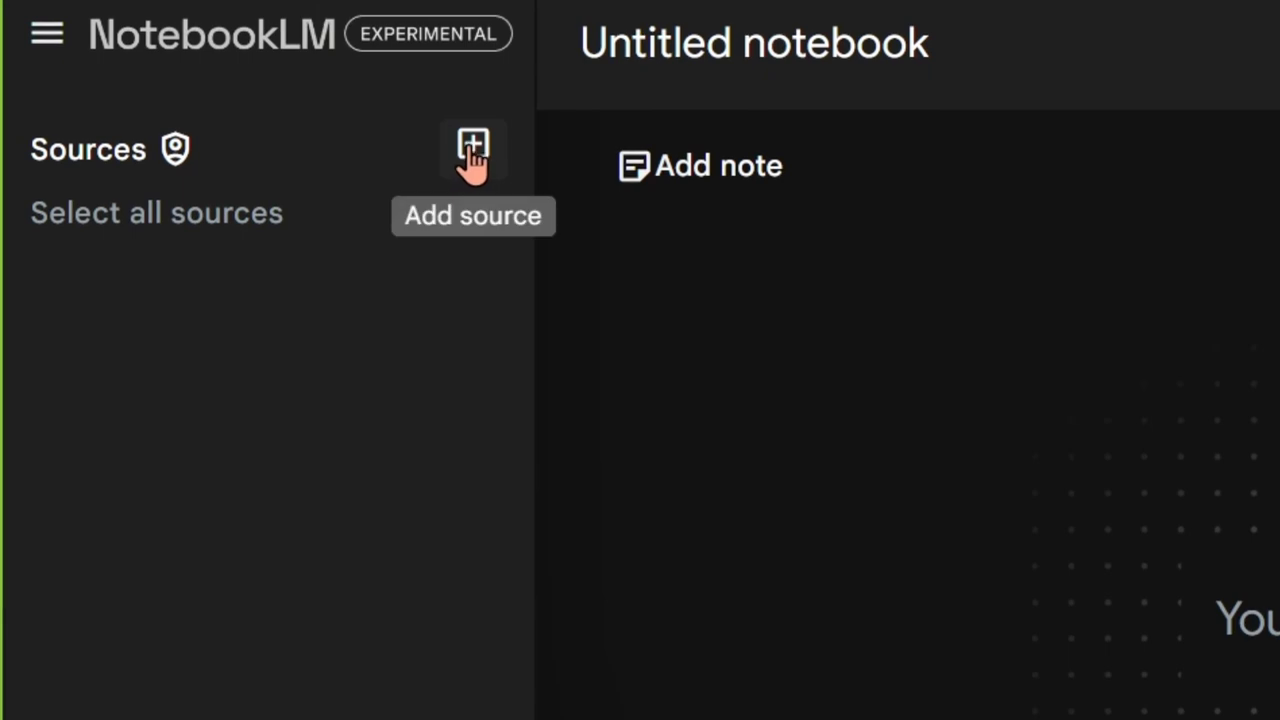
left_click(473, 160)
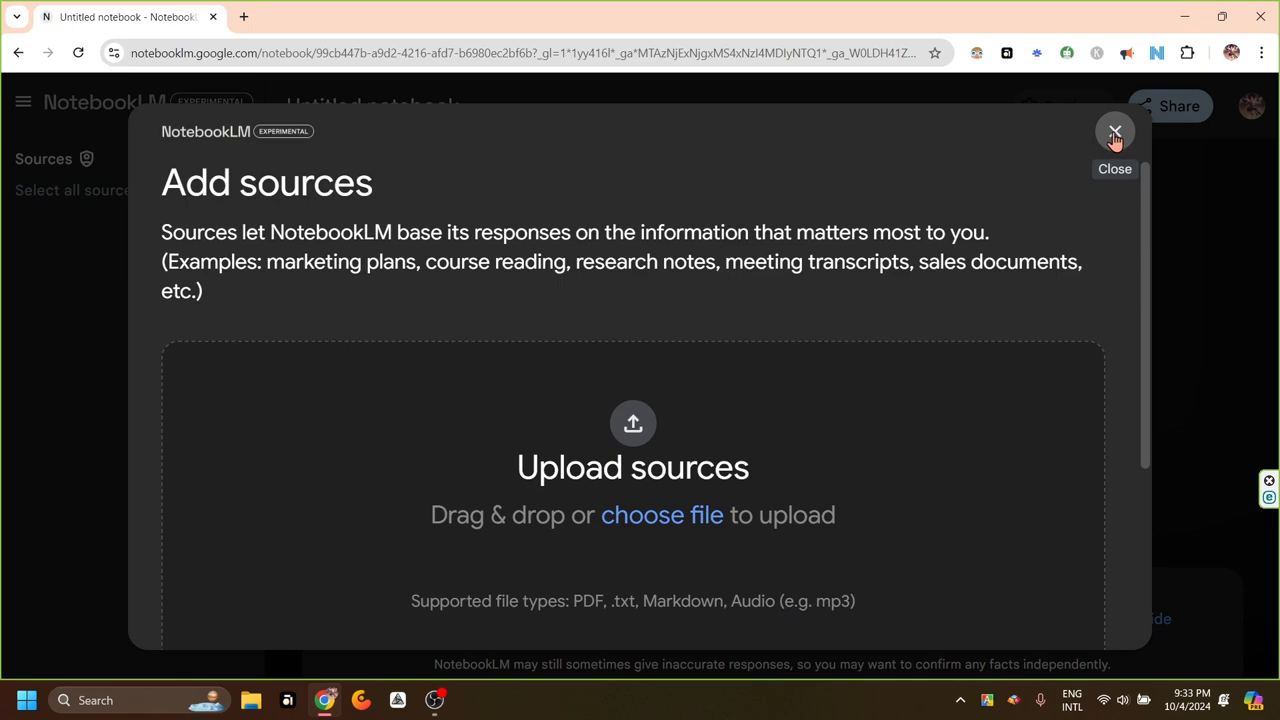
left_click(1115, 133)
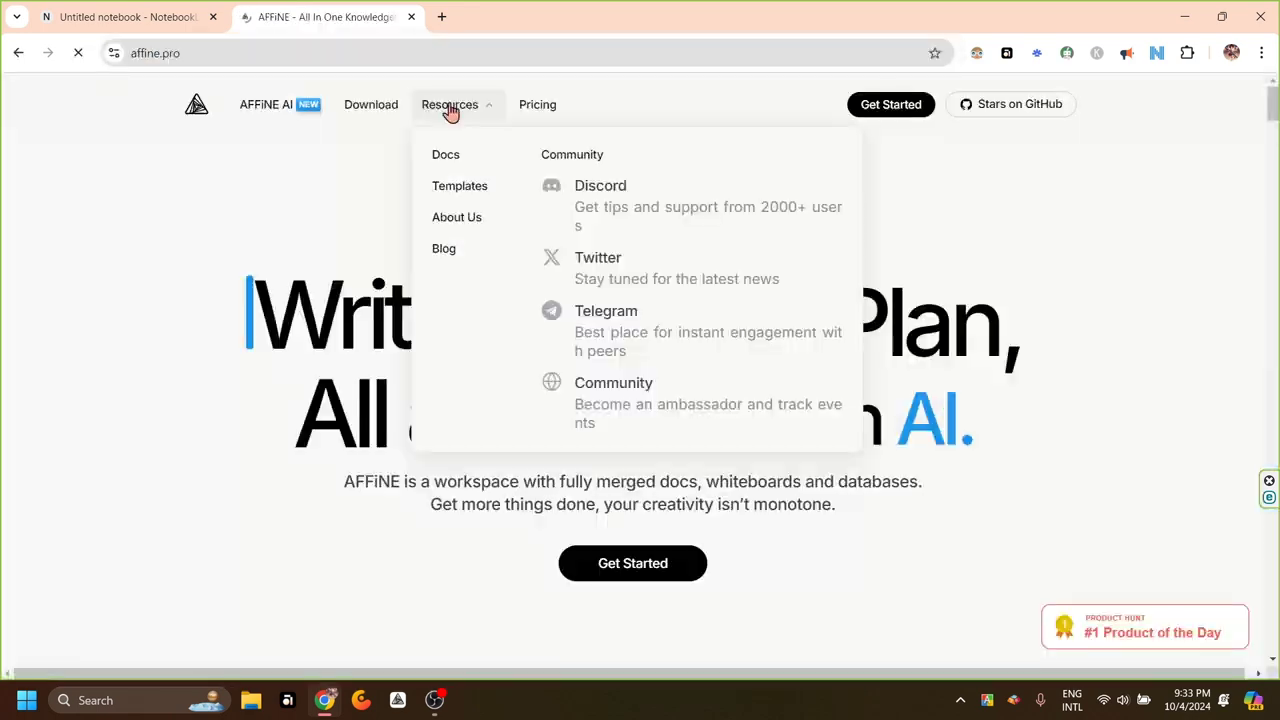
Open Resources > Docs from affine.pro in a new tab and select its URL
mouse_move(457, 106)
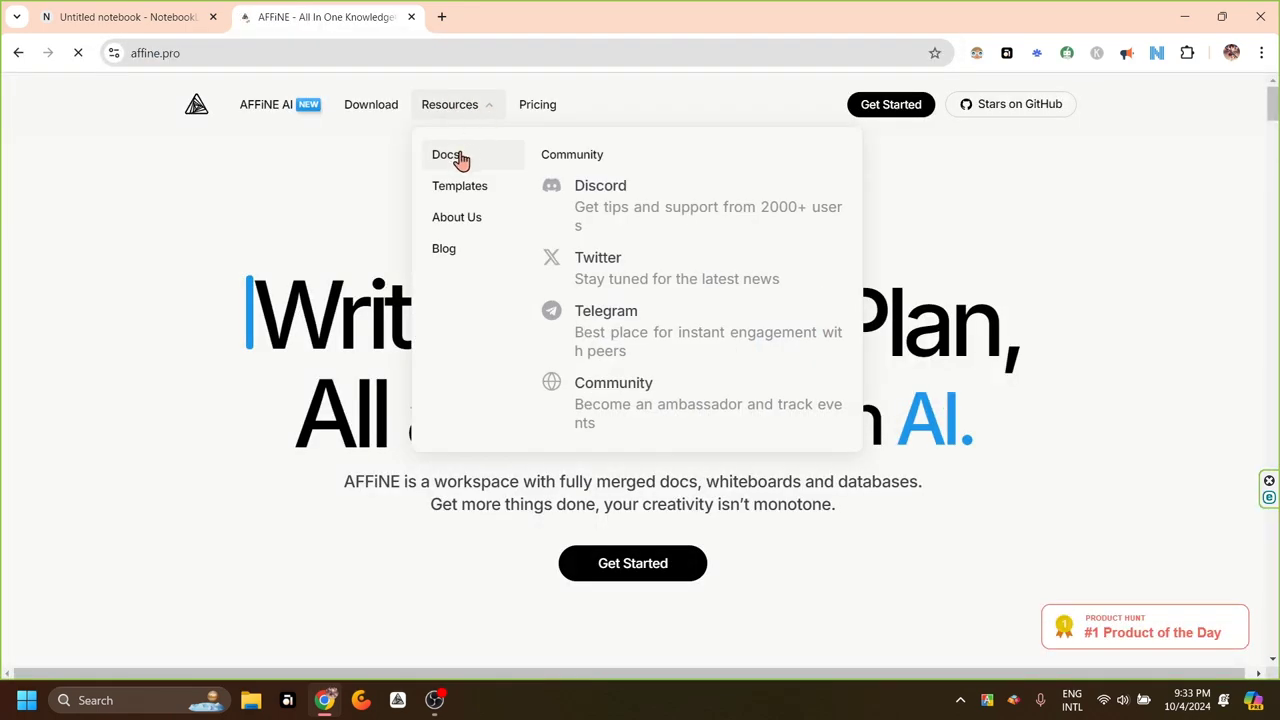
left_click(456, 157)
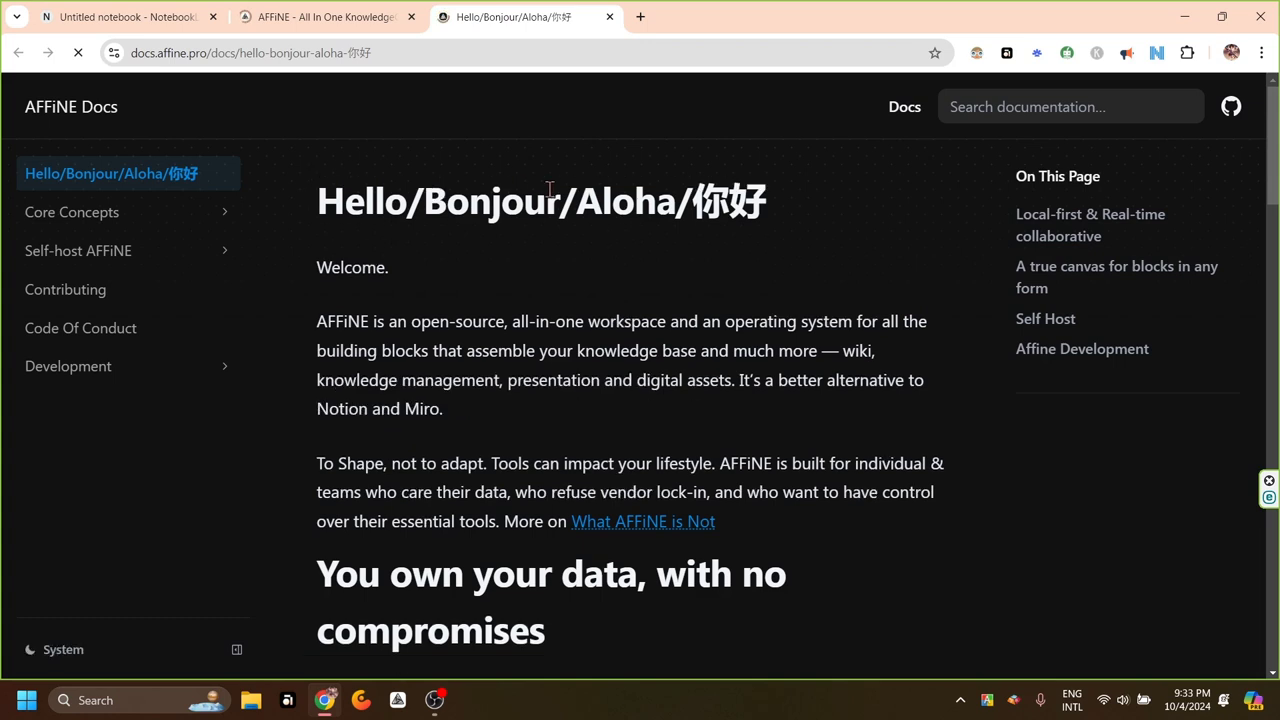
left_click(414, 53)
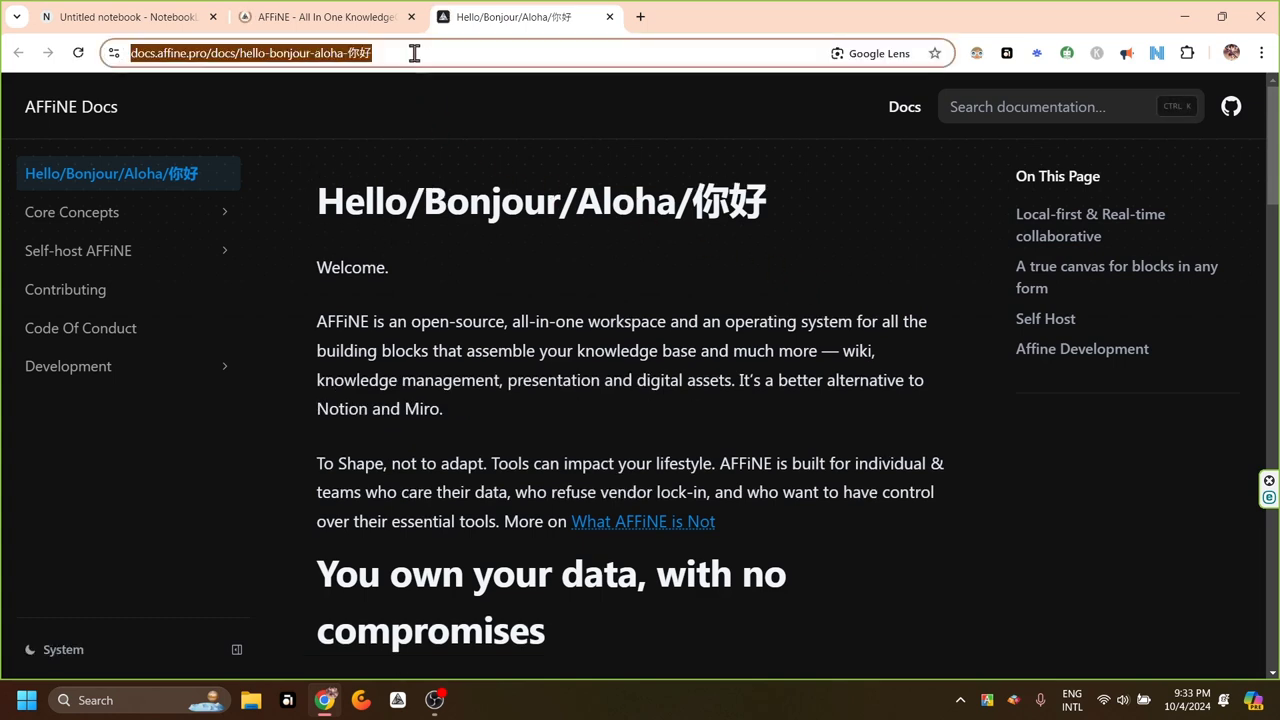
Add the copied AFFiNE docs welcome page URL as a Website source
left_click(140, 20)
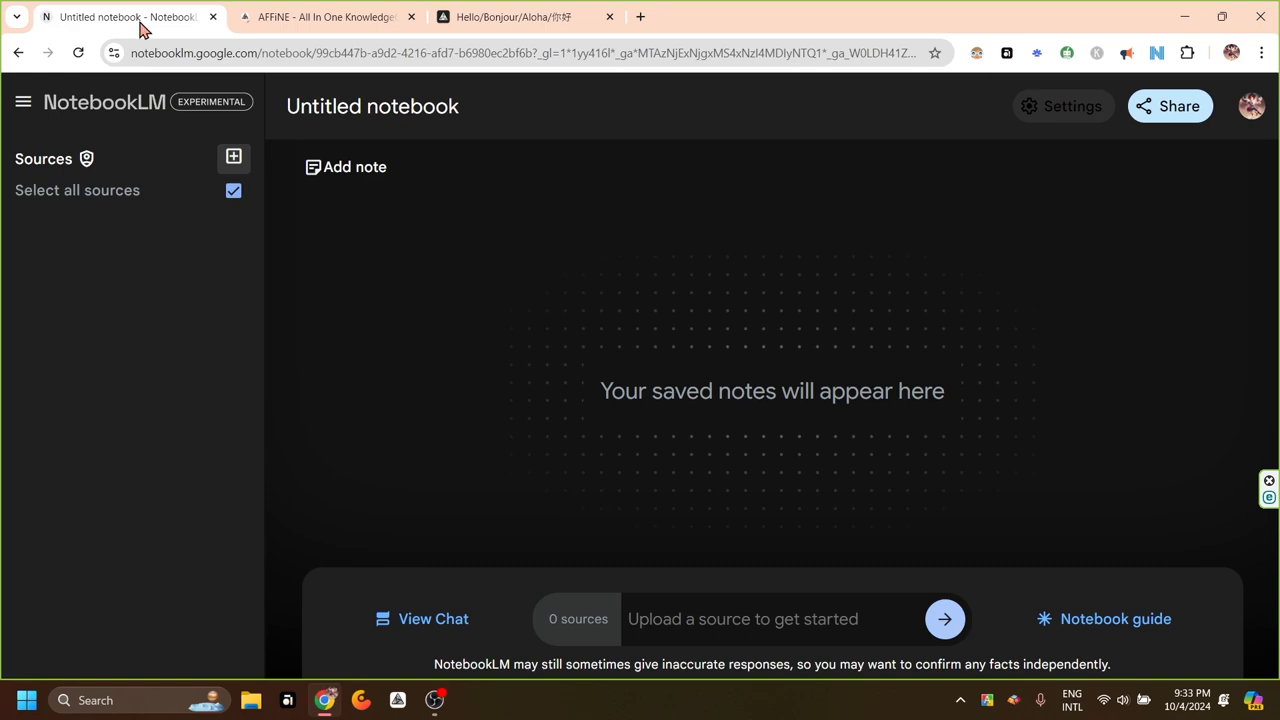
left_click(233, 158)
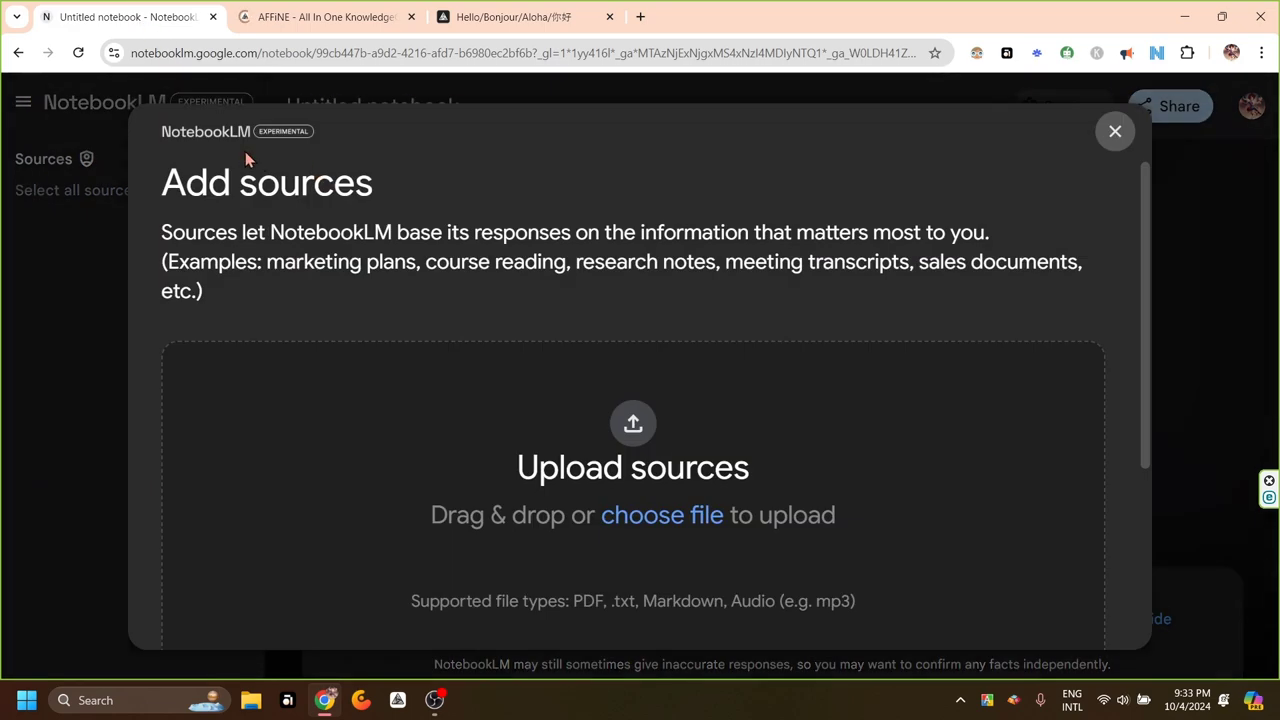
scroll(1146, 416, "down", 3)
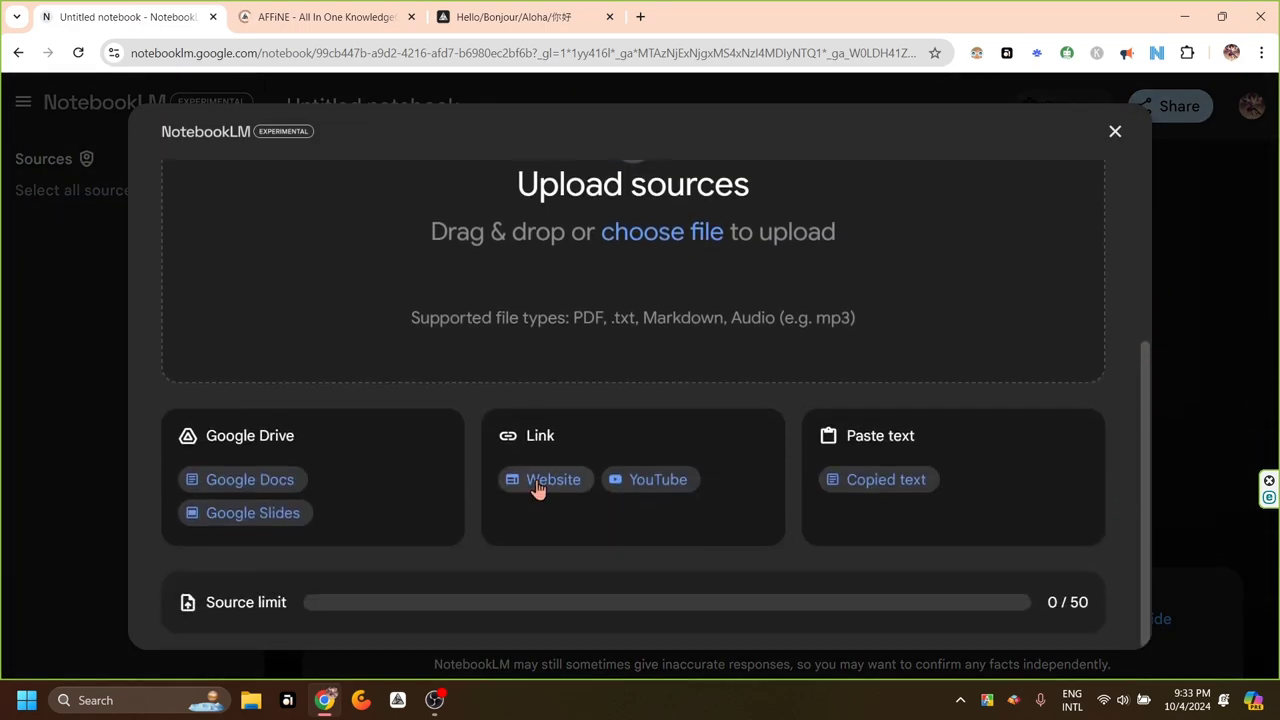
left_click(540, 480)
left_click(456, 296)
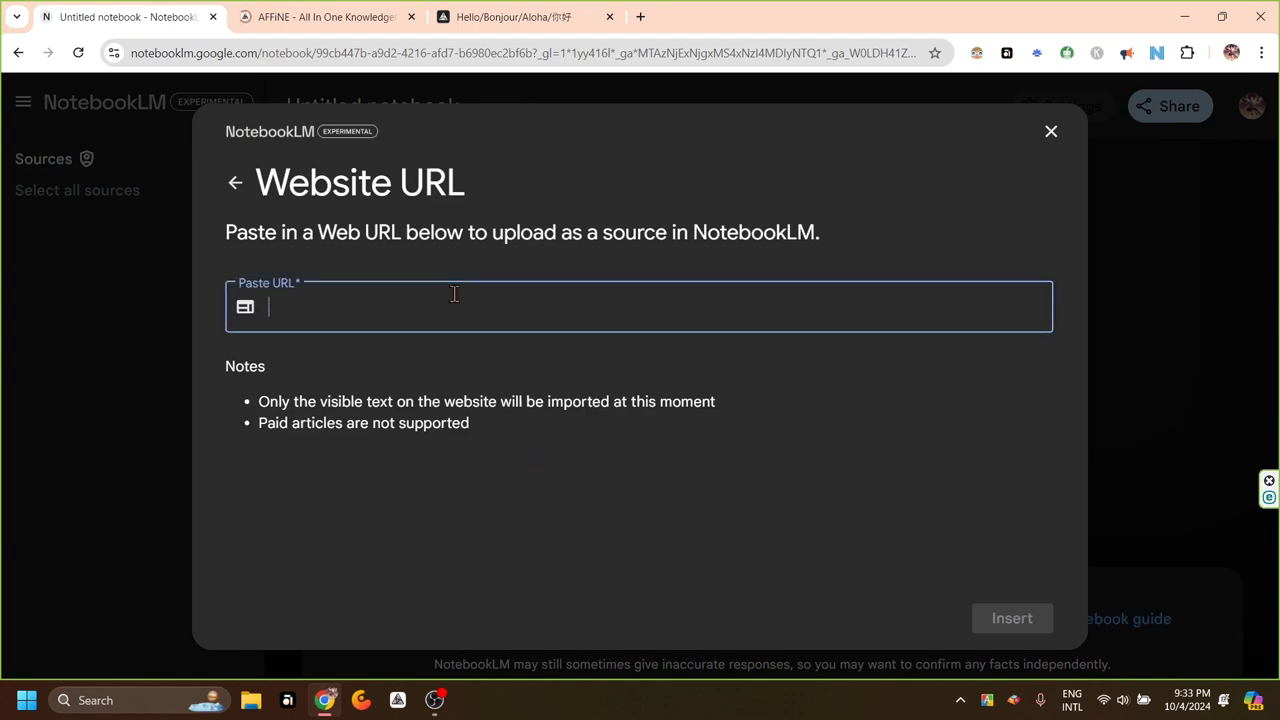
type("https://docs.affine.pro/docs/hello-bonjour-aloha-%E4%BD%A0%E5%A5%BD")
left_click(1012, 620)
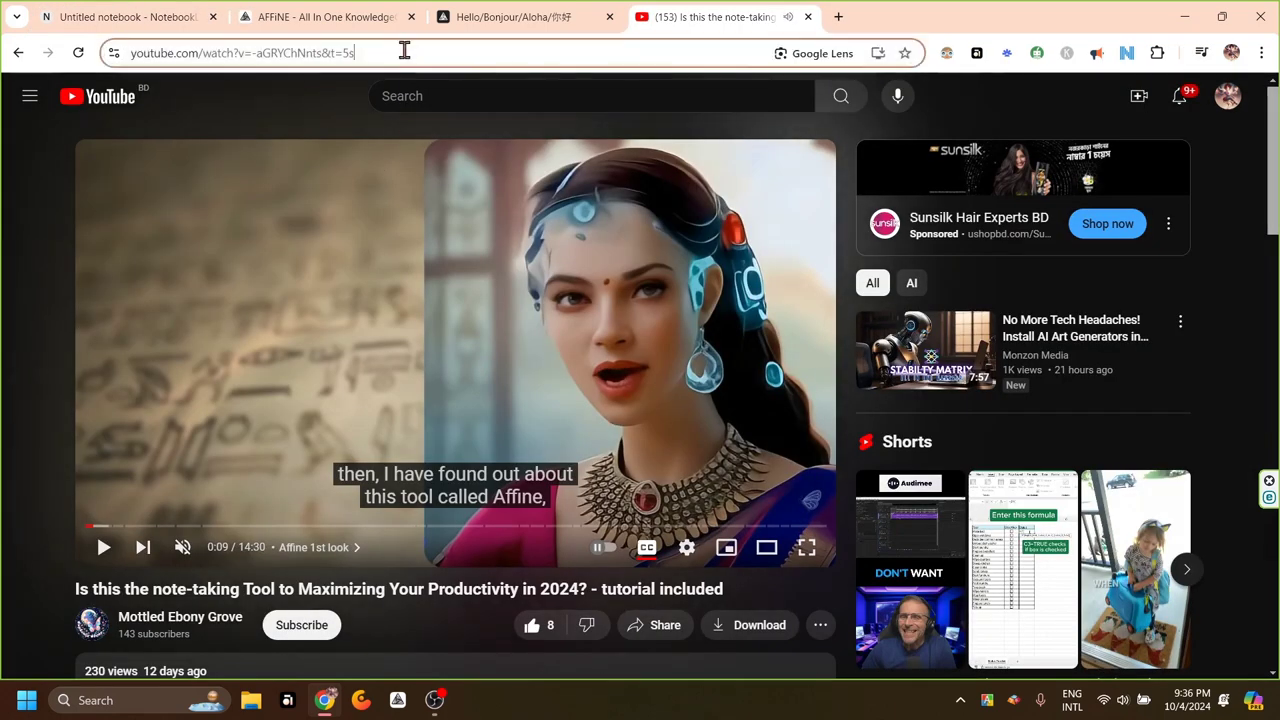
Paste the AFFiNE tutorial video's copied link into a new YouTube source
left_click(398, 53)
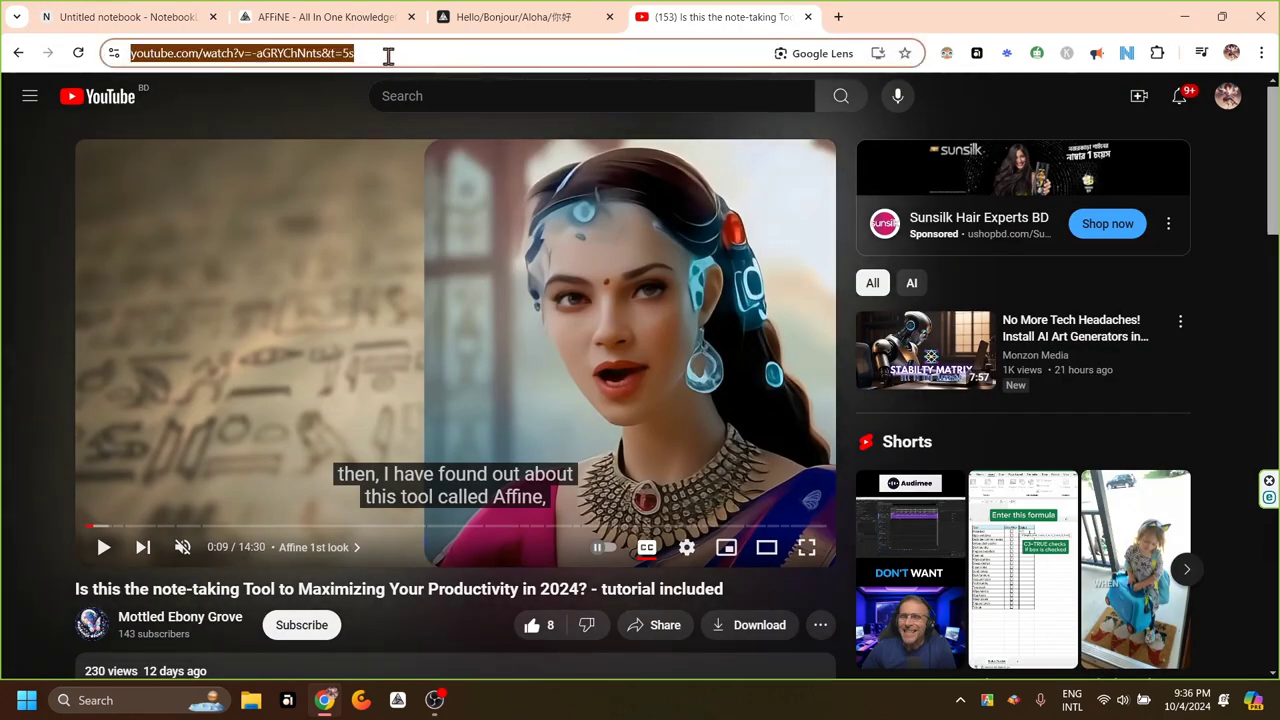
left_click(170, 20)
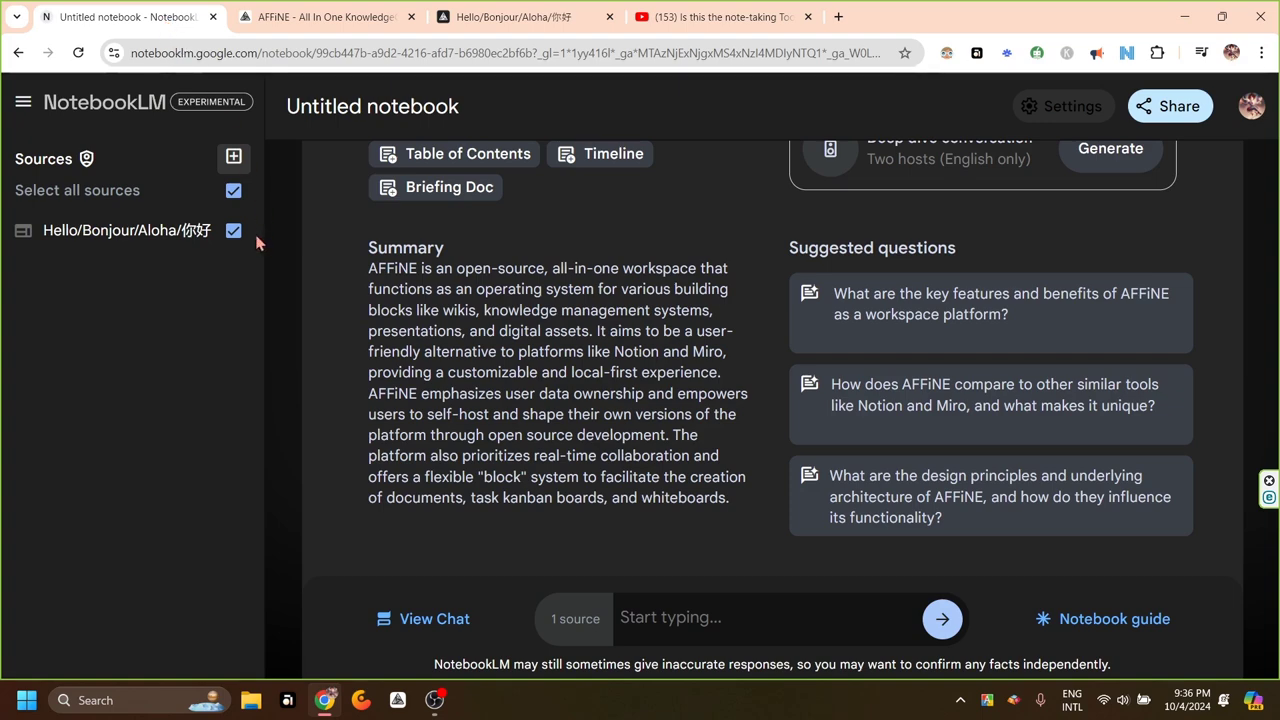
left_click(234, 158)
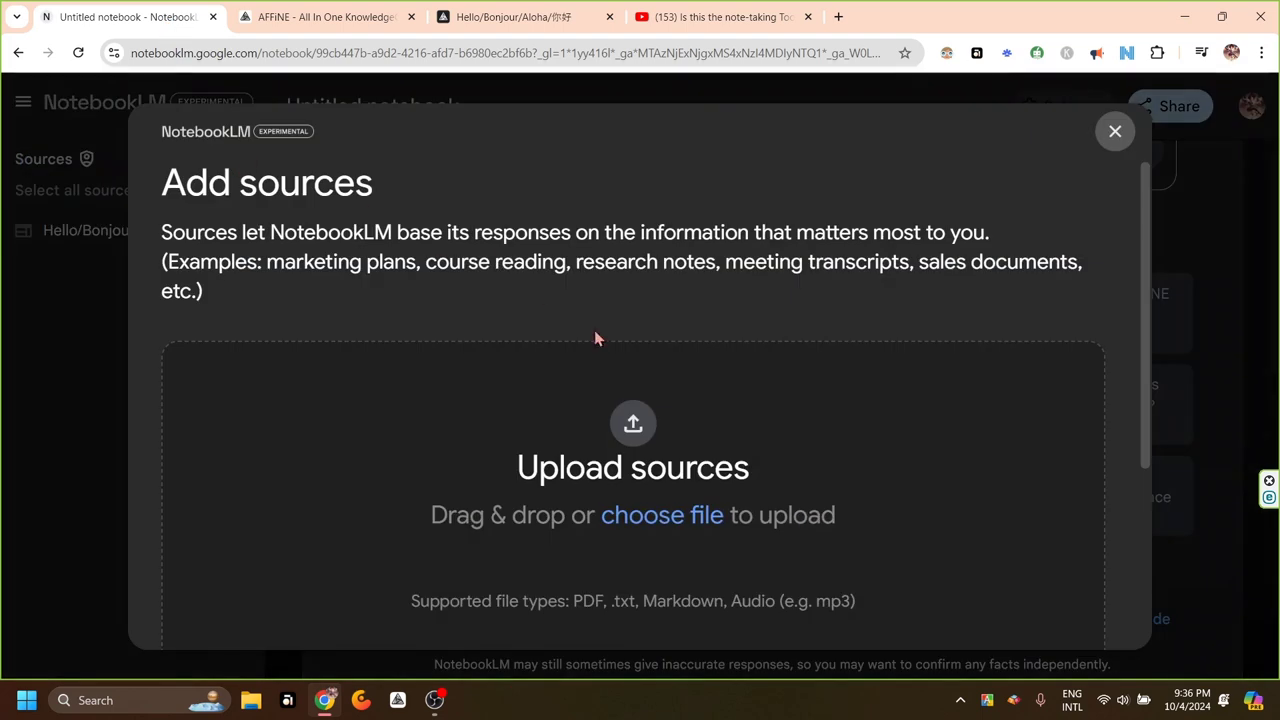
scroll(922, 448, "down", 3)
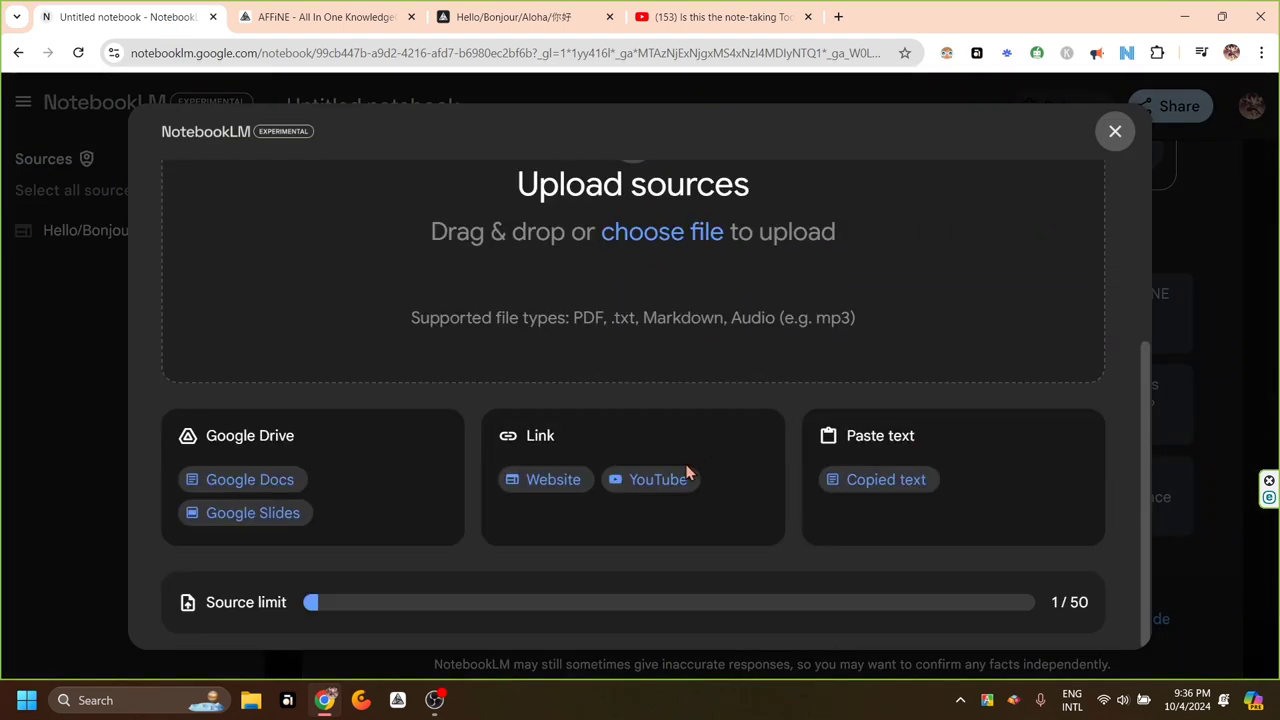
left_click(660, 480)
left_click(413, 300)
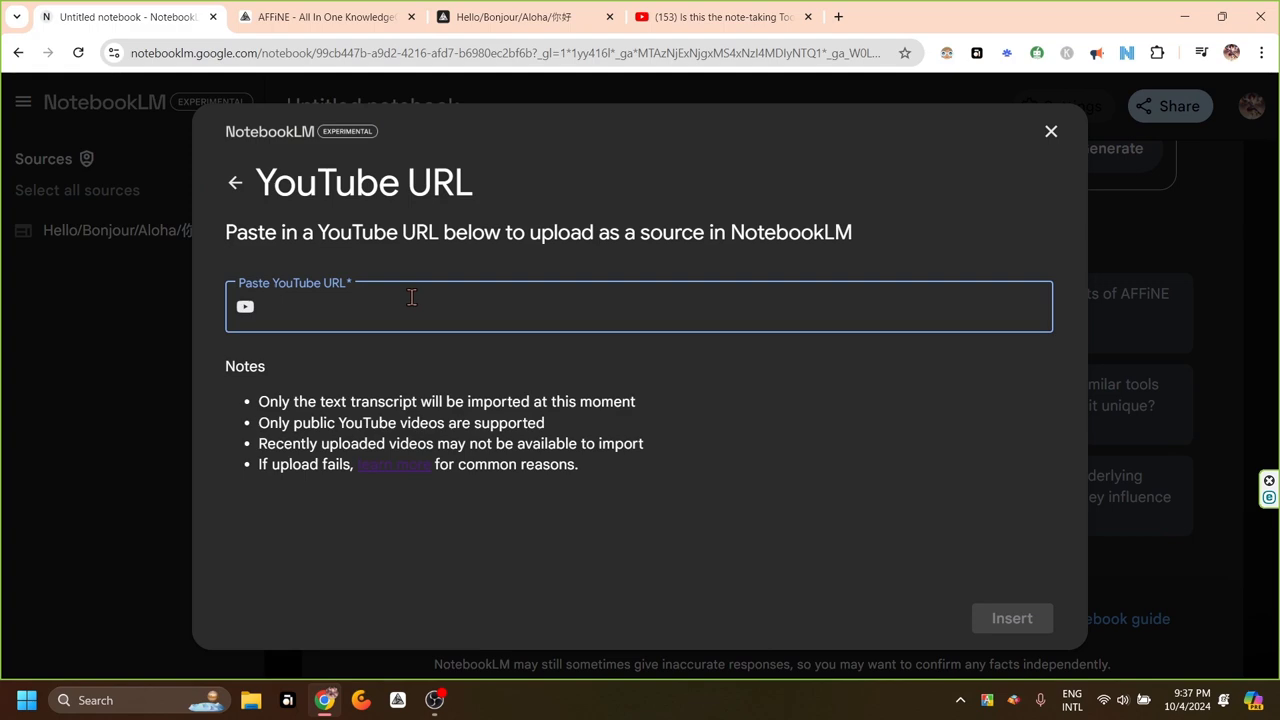
key("ctrl+v")
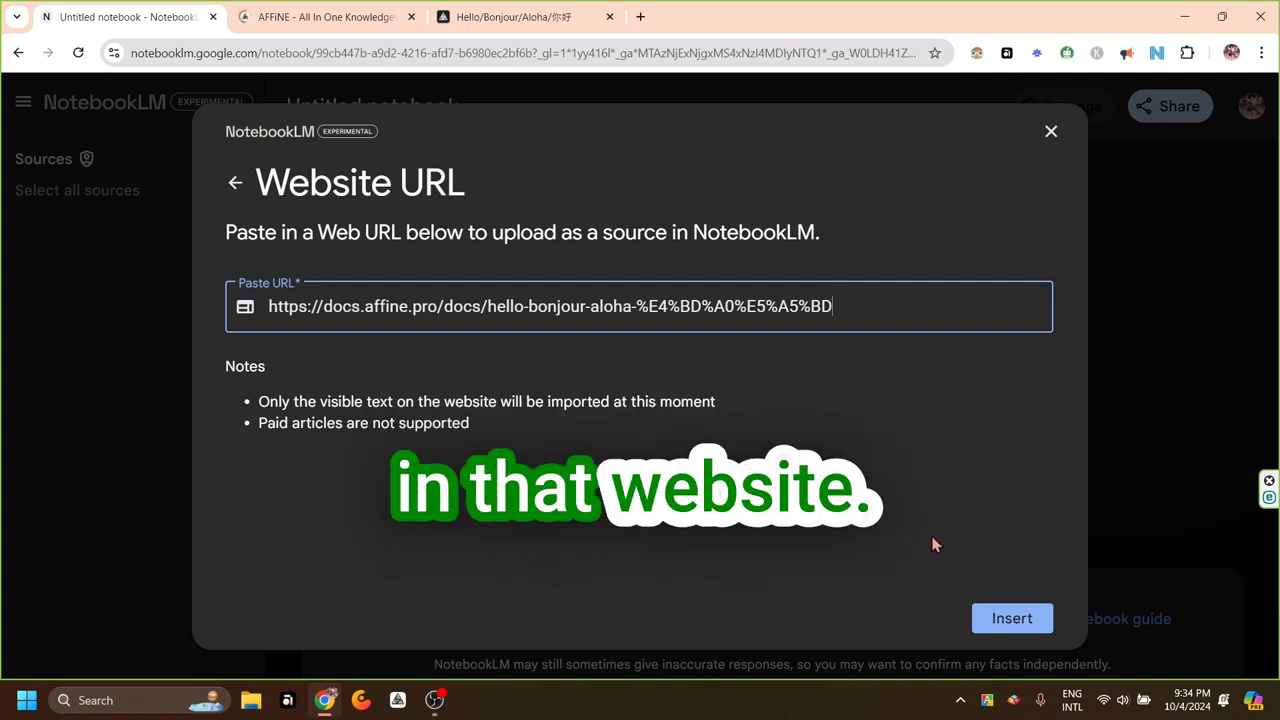
left_click(497, 20)
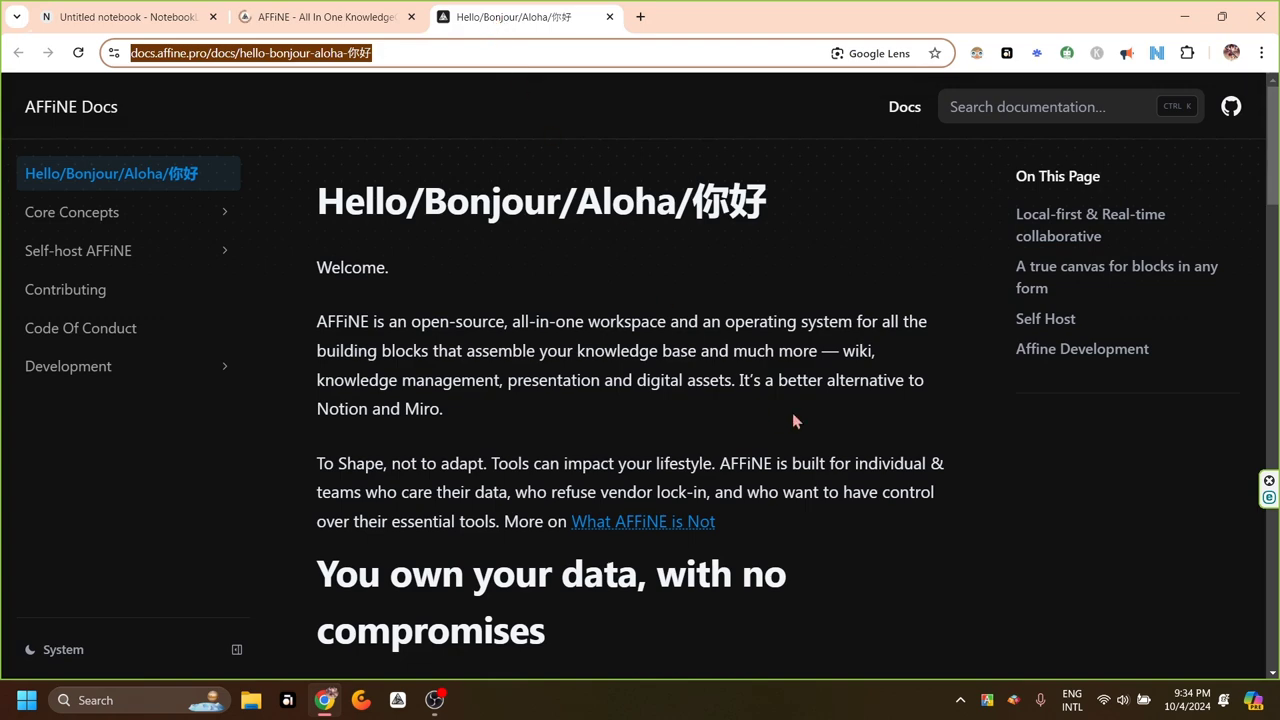
scroll(694, 537, "down", 5)
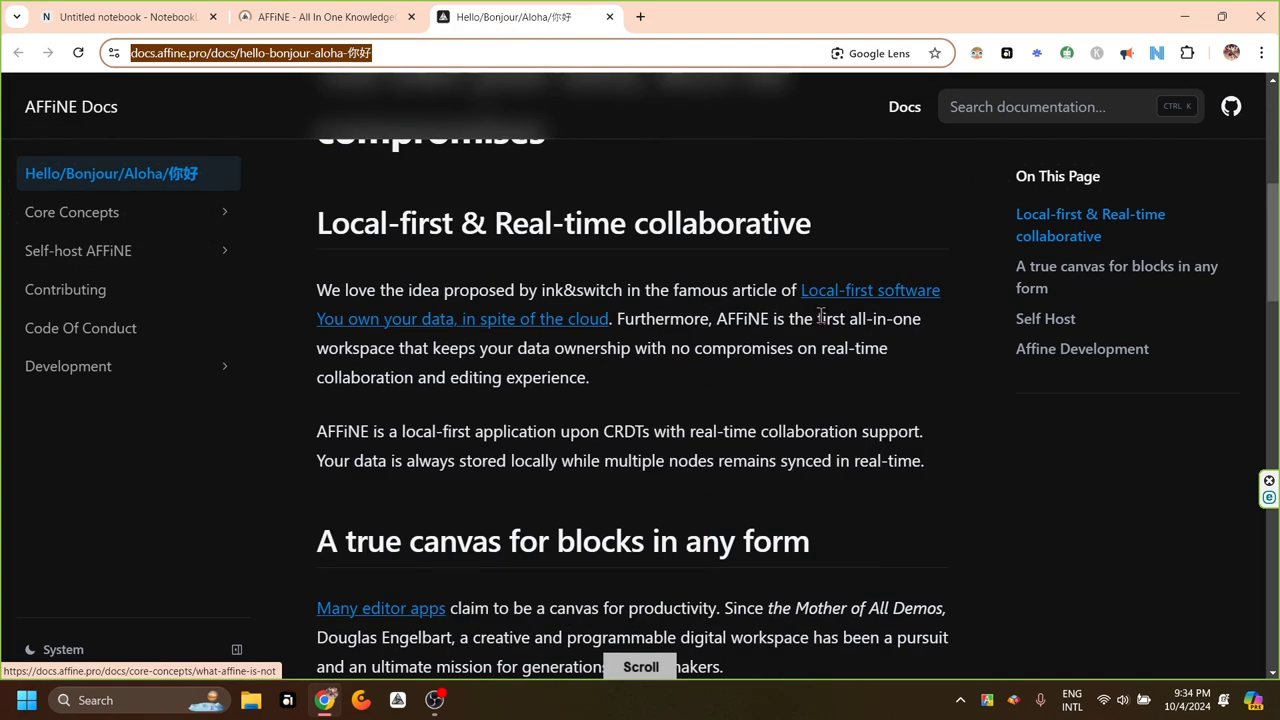
scroll(928, 393, "down", 2)
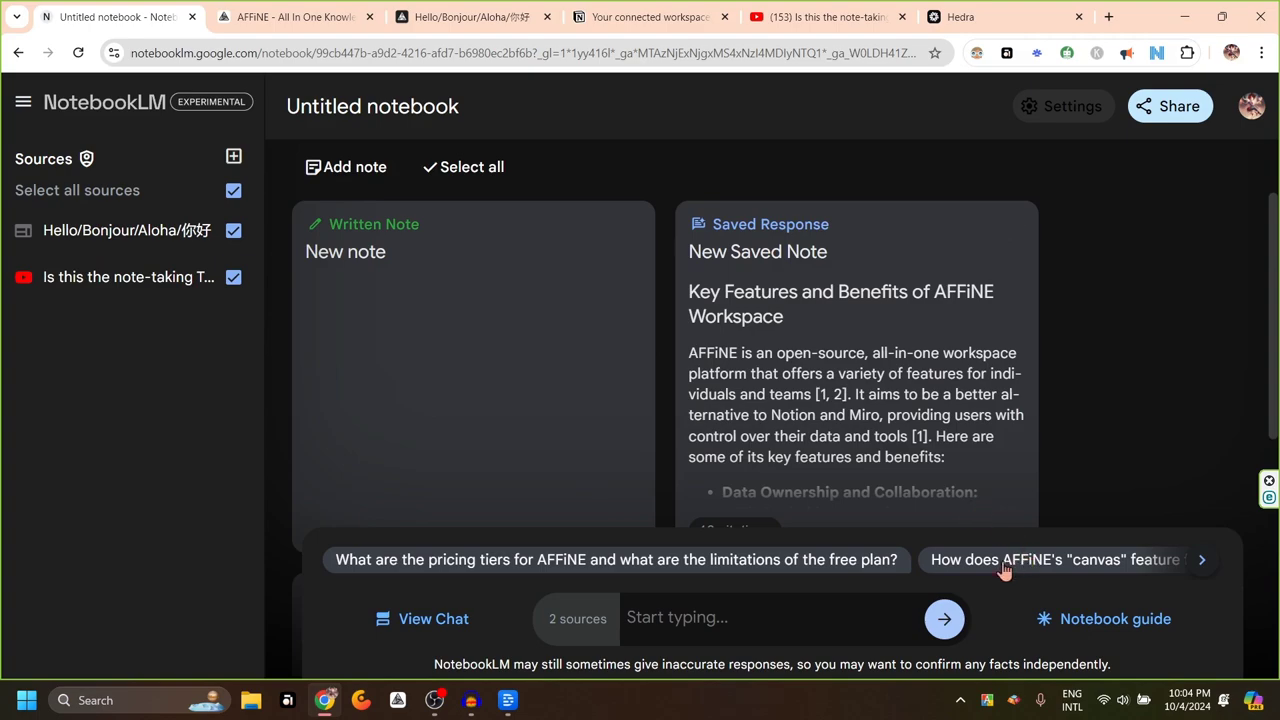
Open the upload-failure help page and highlight the 200MB and 500,000-word source limits
left_click(233, 157)
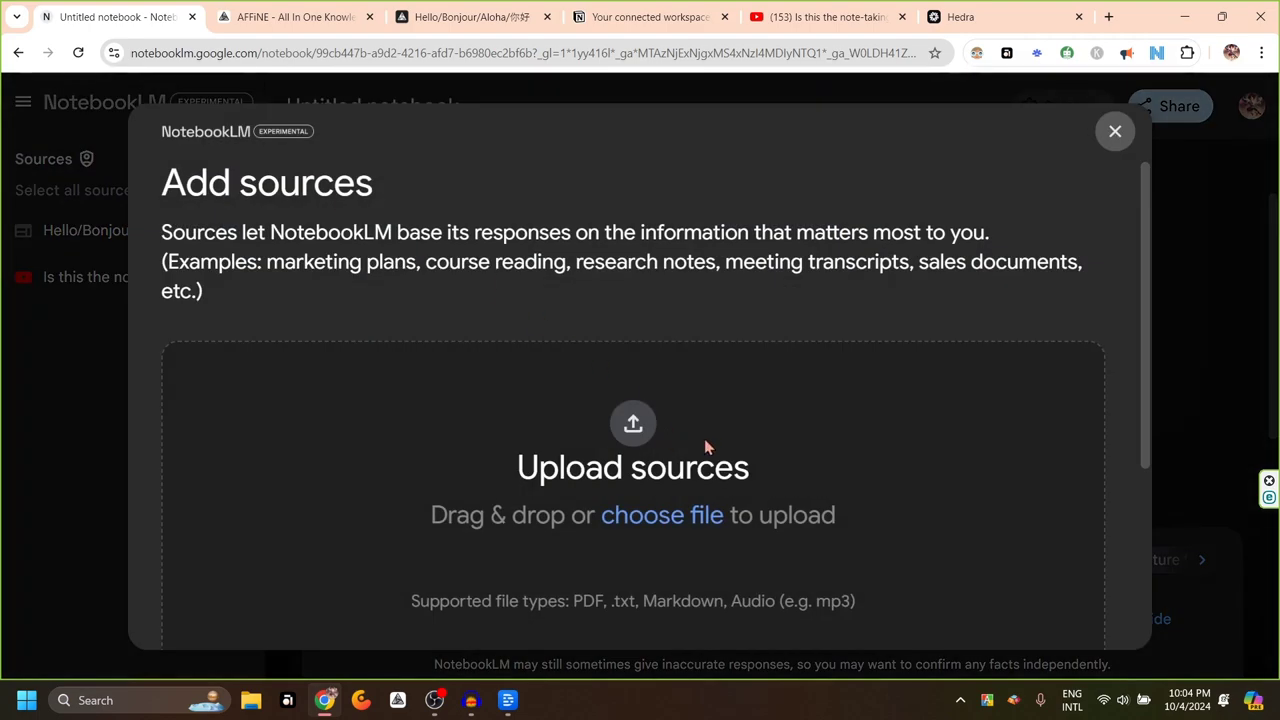
scroll(710, 445, "down", 3)
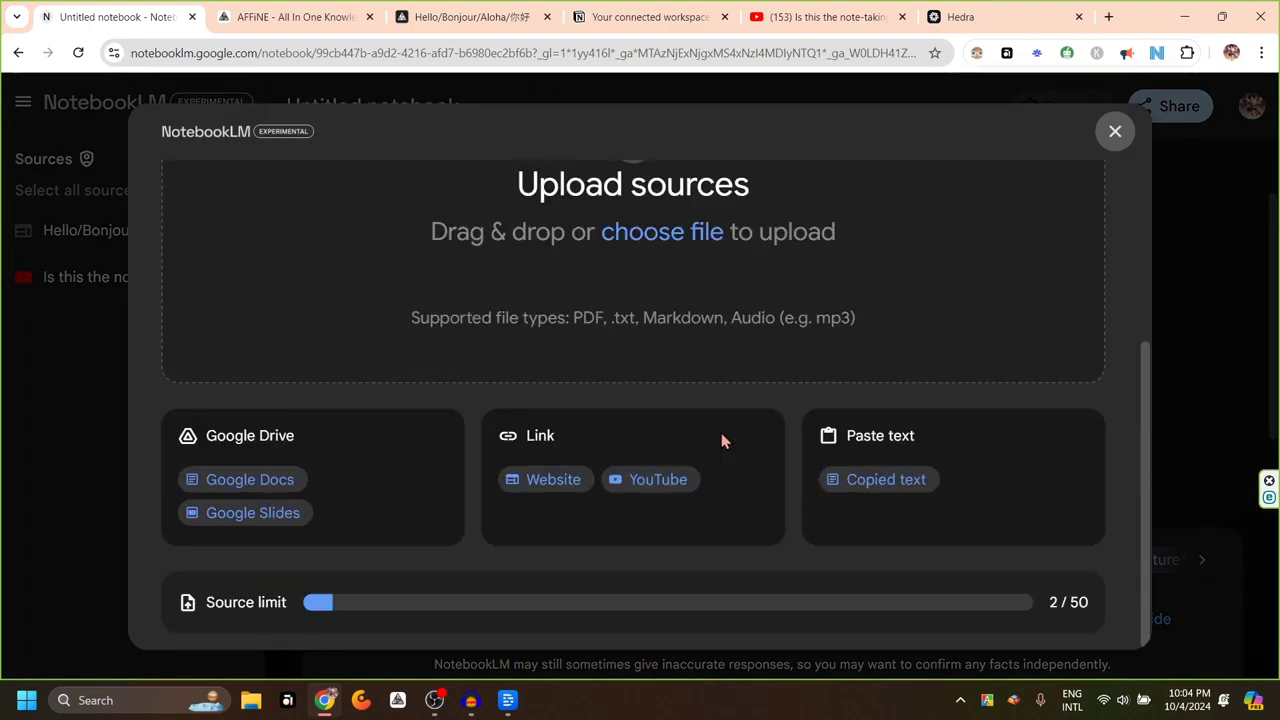
left_click(641, 484)
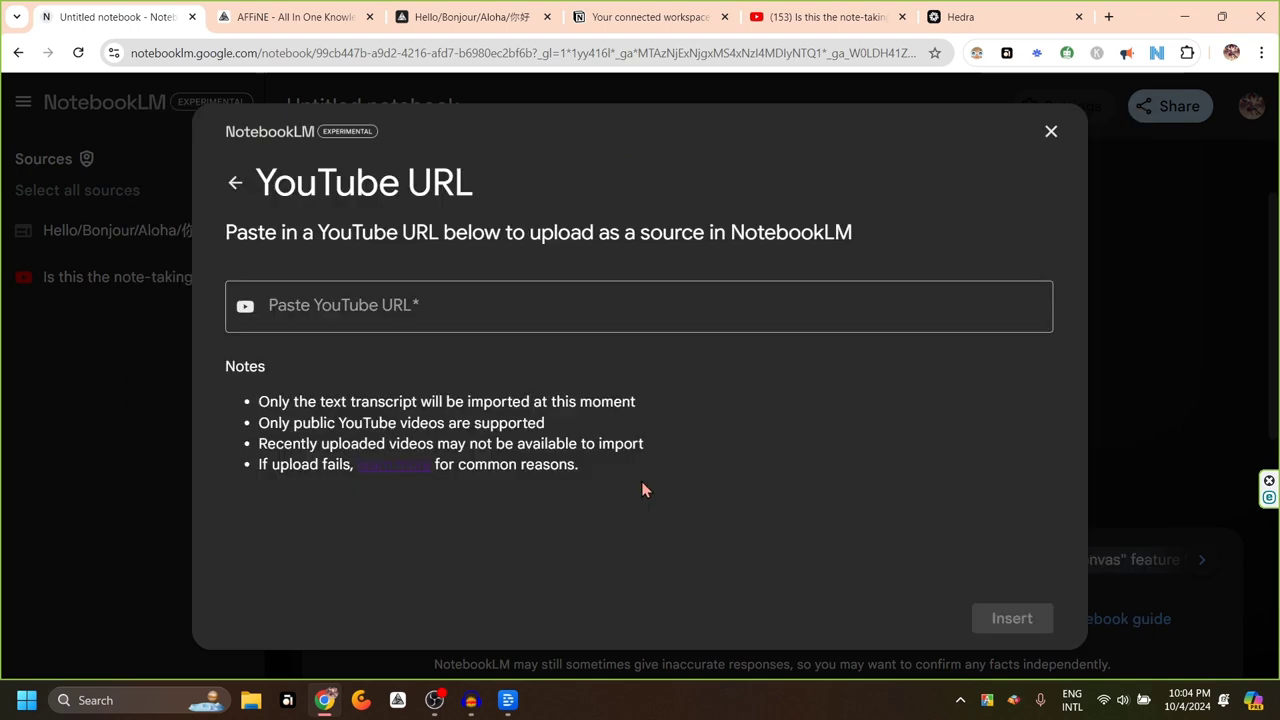
left_click(394, 468)
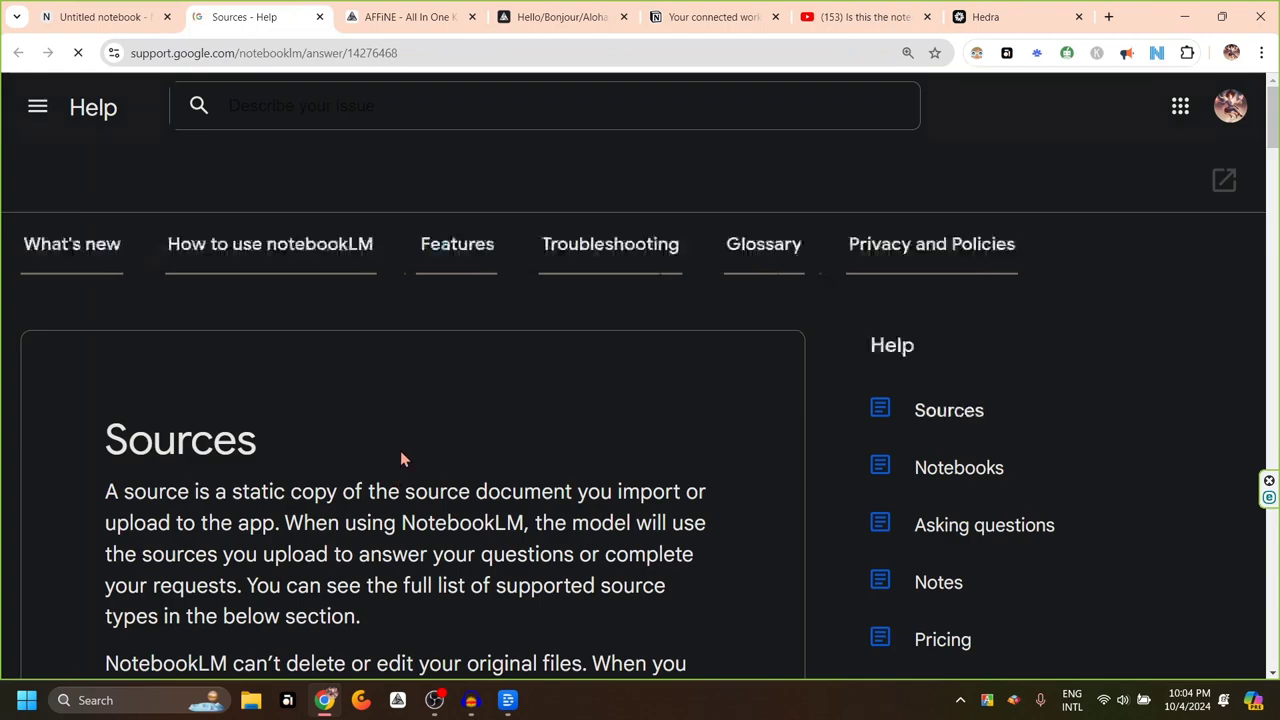
scroll(560, 415, "down", 3)
scroll(563, 404, "down", 8)
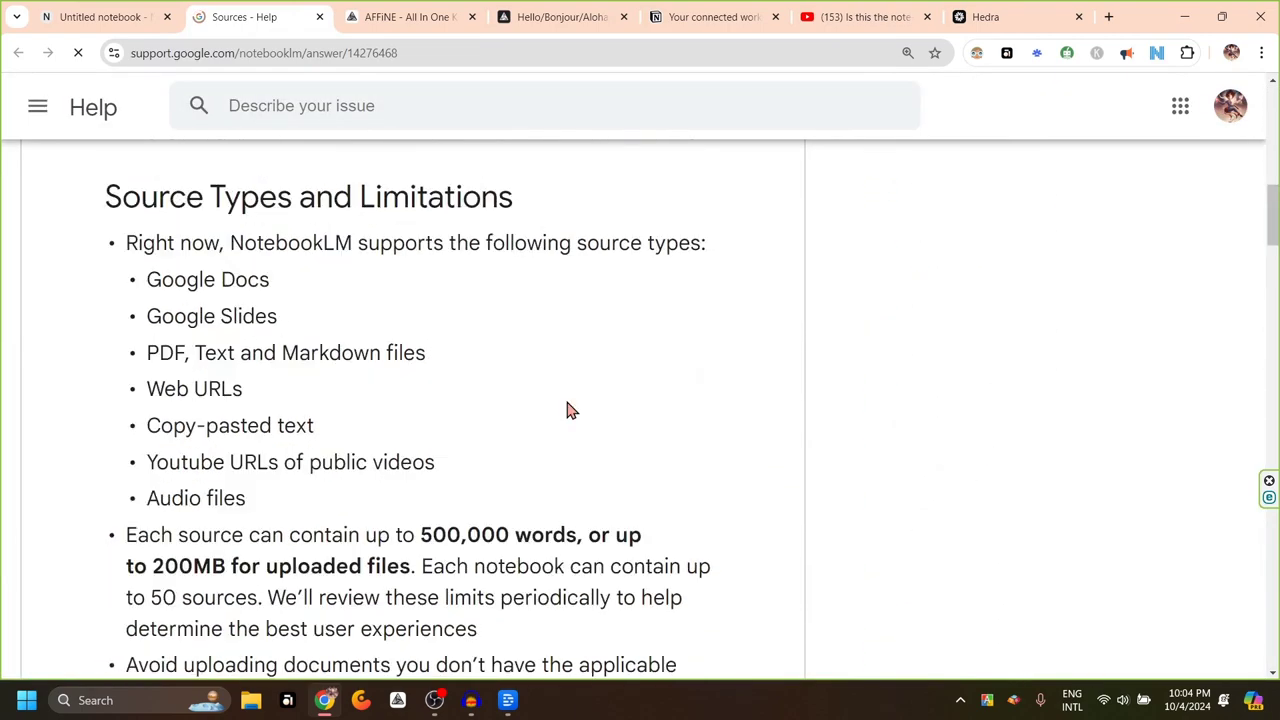
double_click(220, 401)
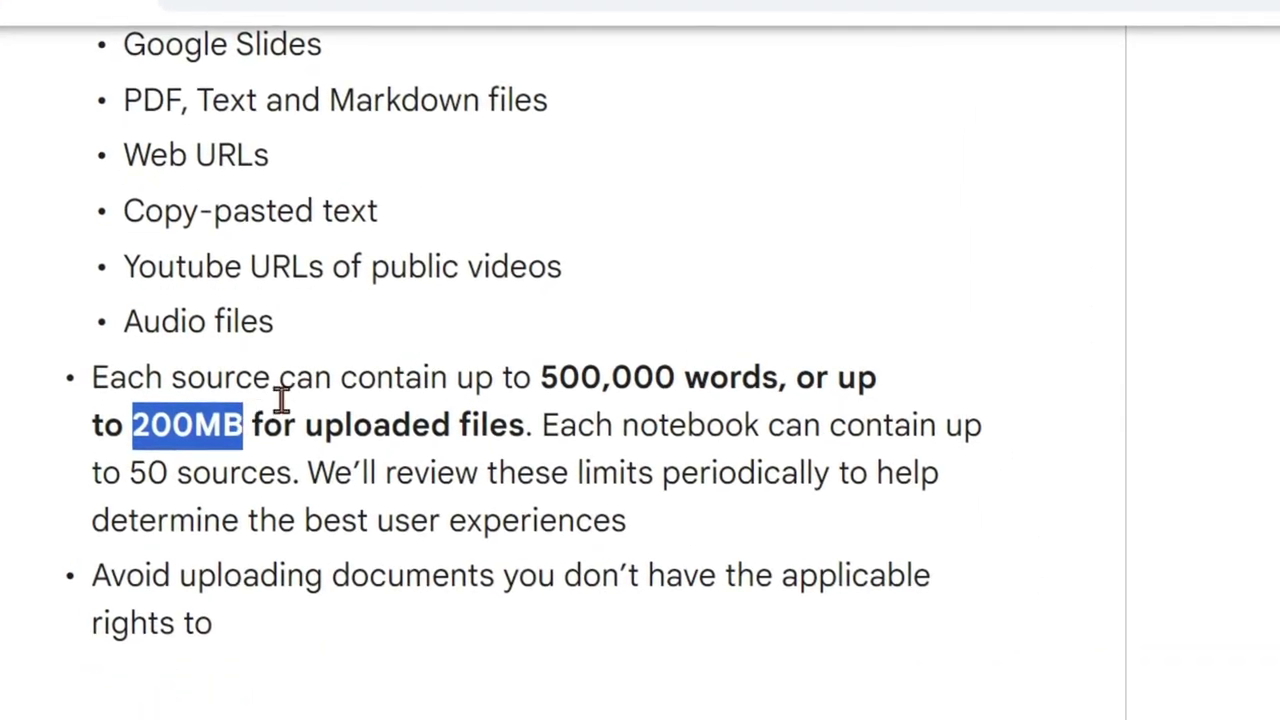
left_click(598, 352)
left_click_drag(536, 377, 714, 368)
left_click(968, 372)
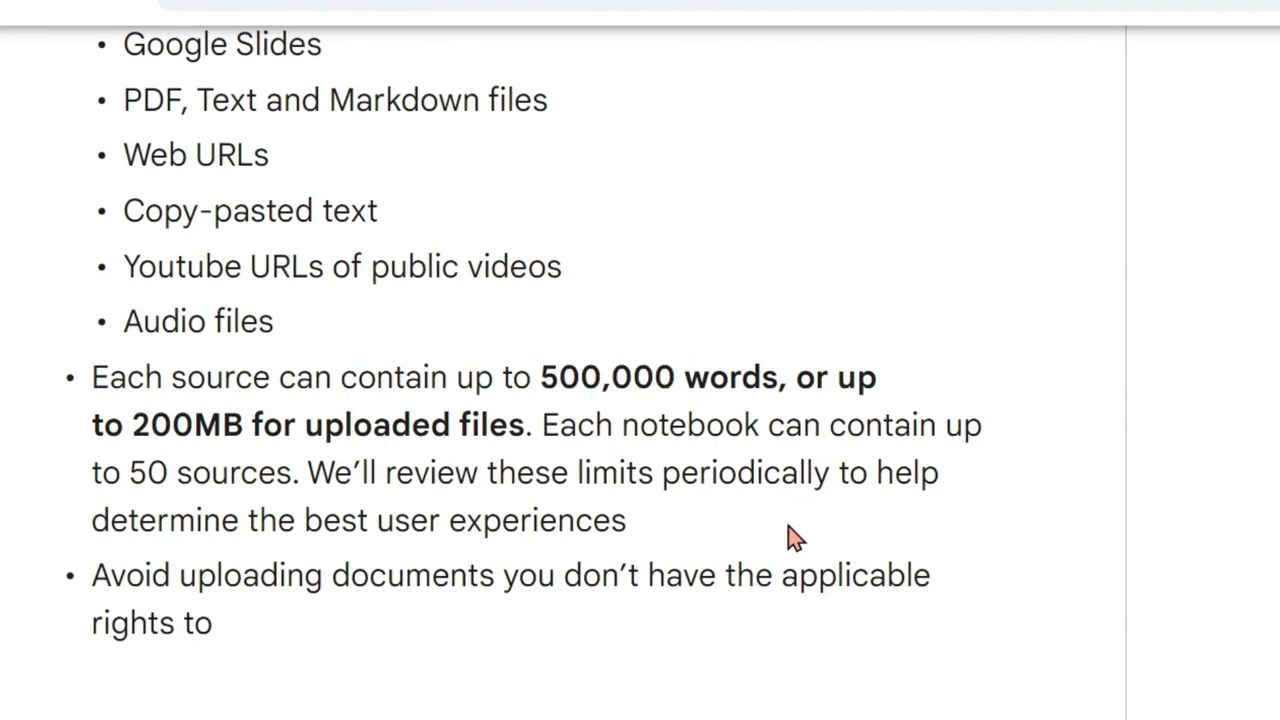
Scroll to the YouTube import rules and highlight the note about auto-deleted YouTube sources
scroll(837, 554, "down", 2)
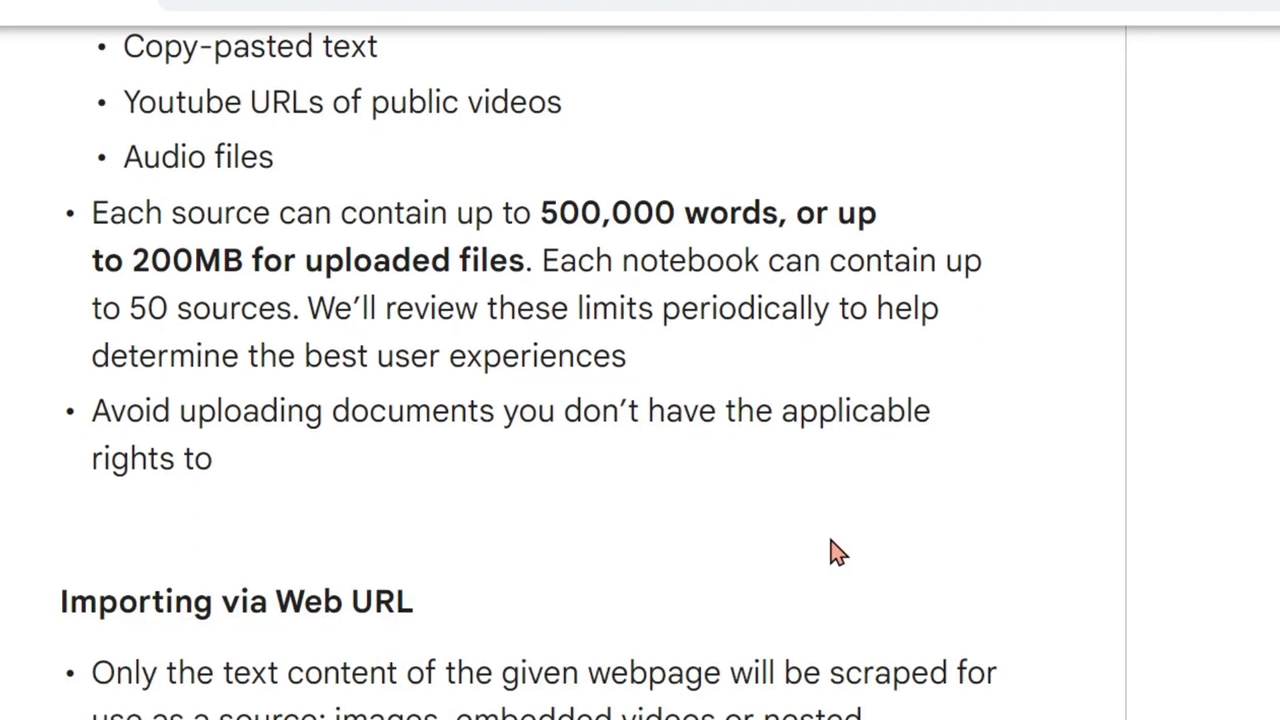
scroll(837, 554, "down", 4)
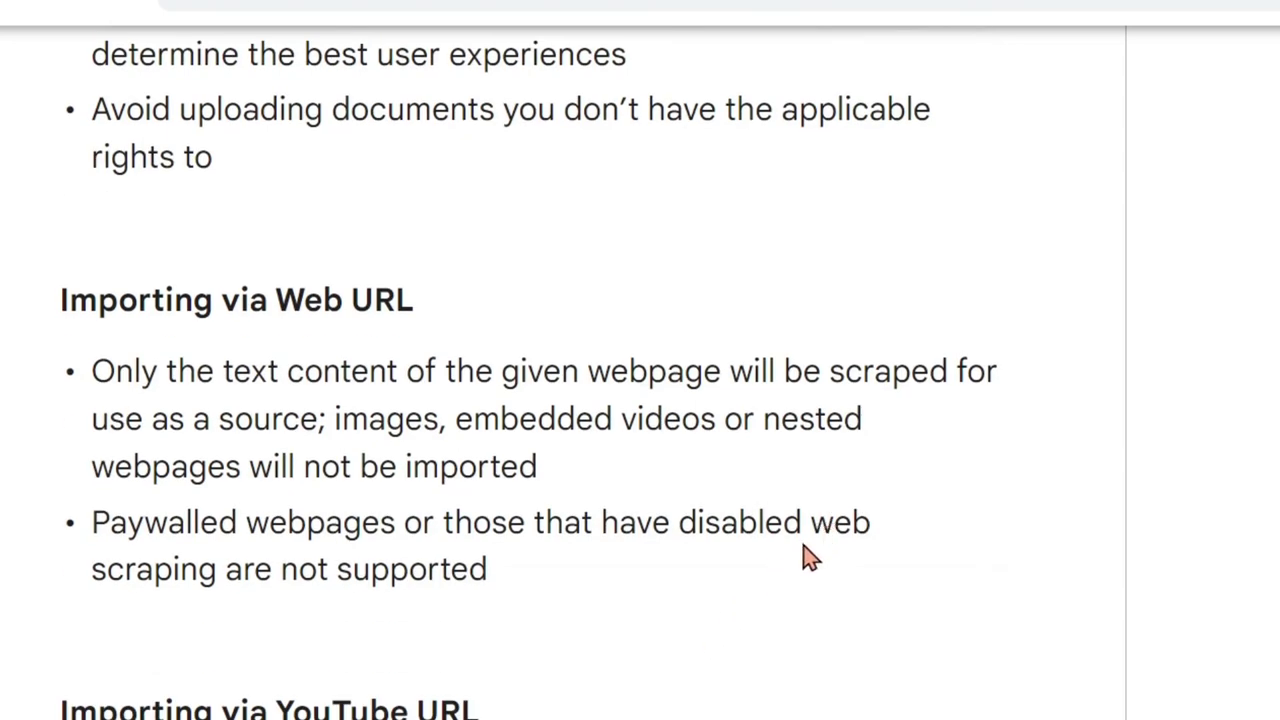
scroll(808, 557, "up", 2)
scroll(849, 528, "down", 8)
mouse_move(1045, 405)
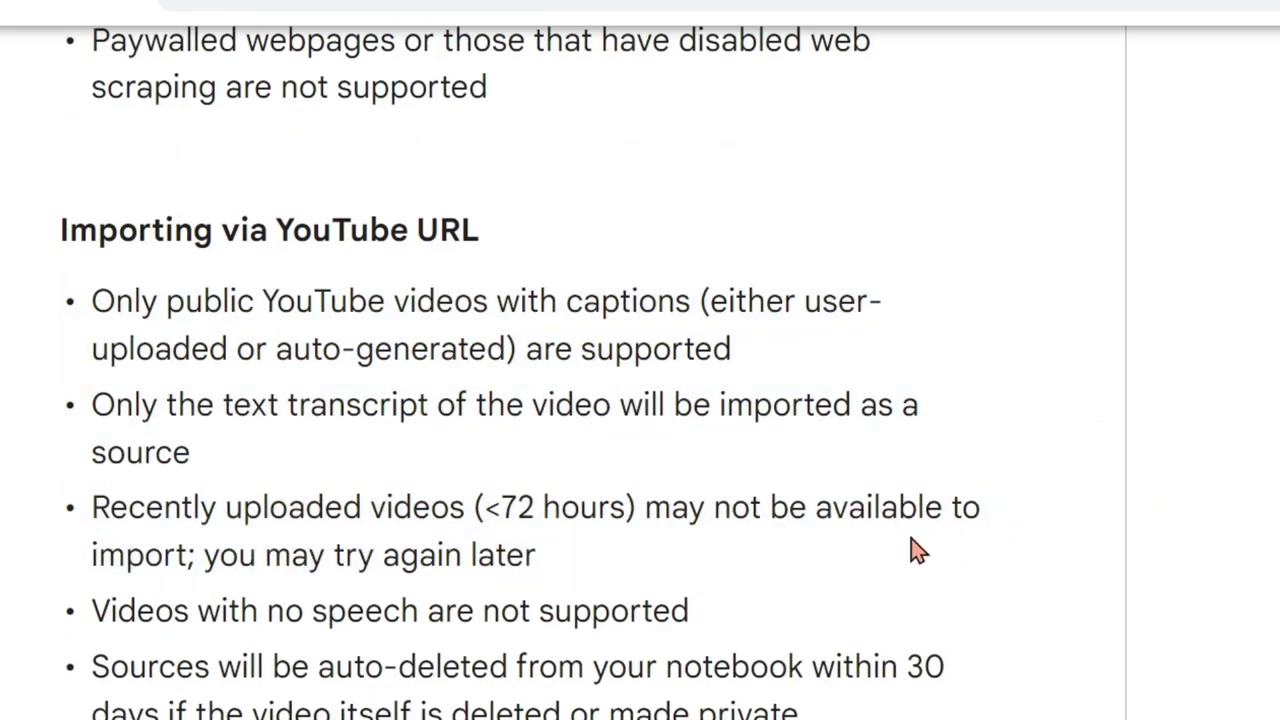
scroll(896, 575, "down", 3)
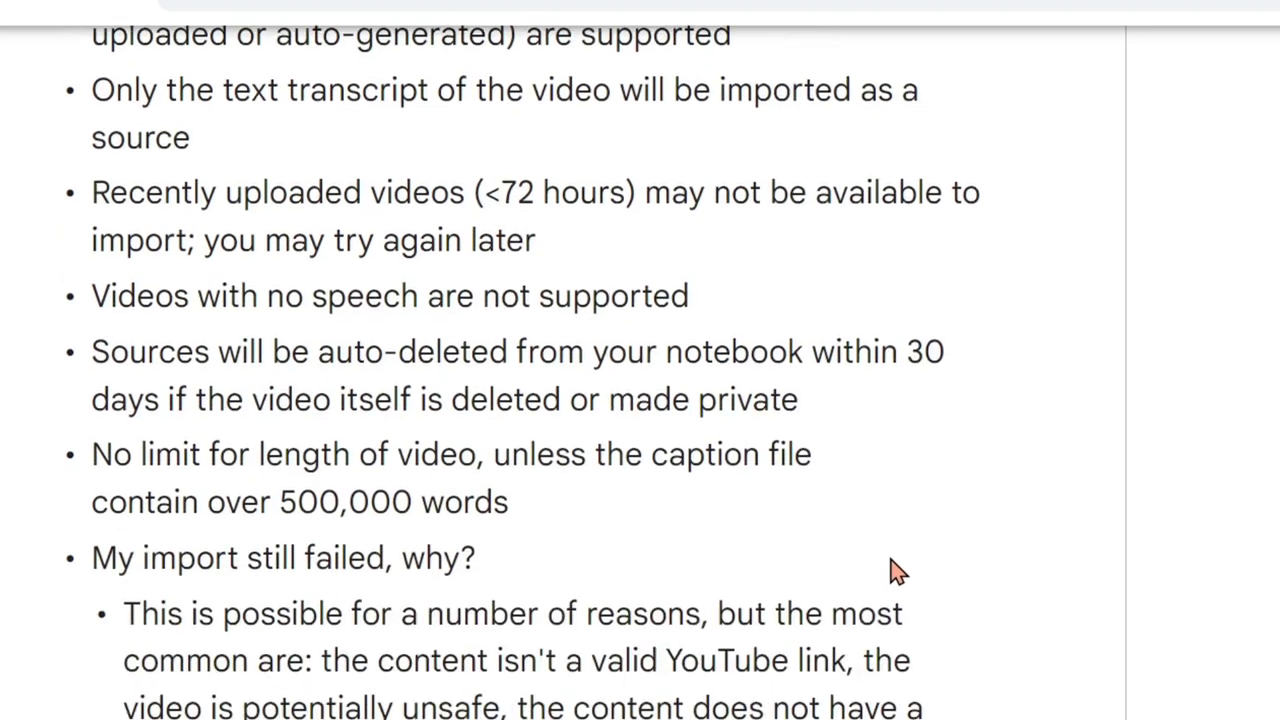
scroll(896, 570, "down", 1)
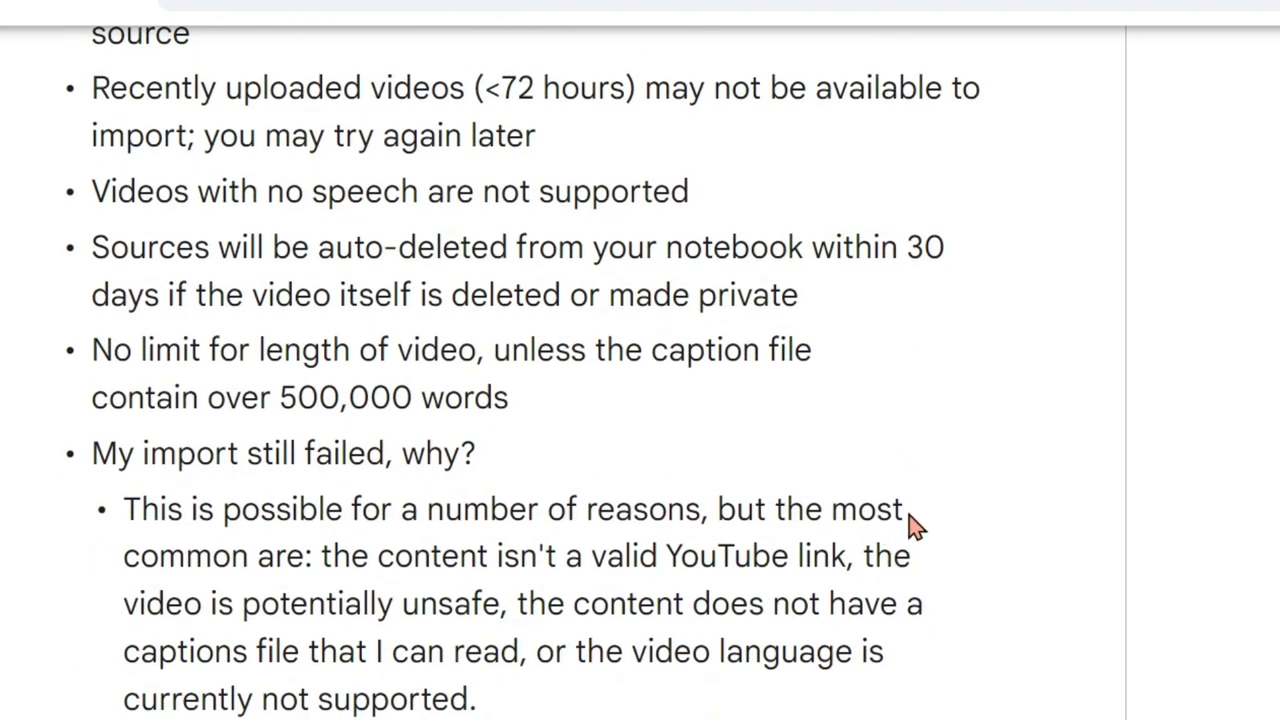
left_click_drag(92, 245, 960, 303)
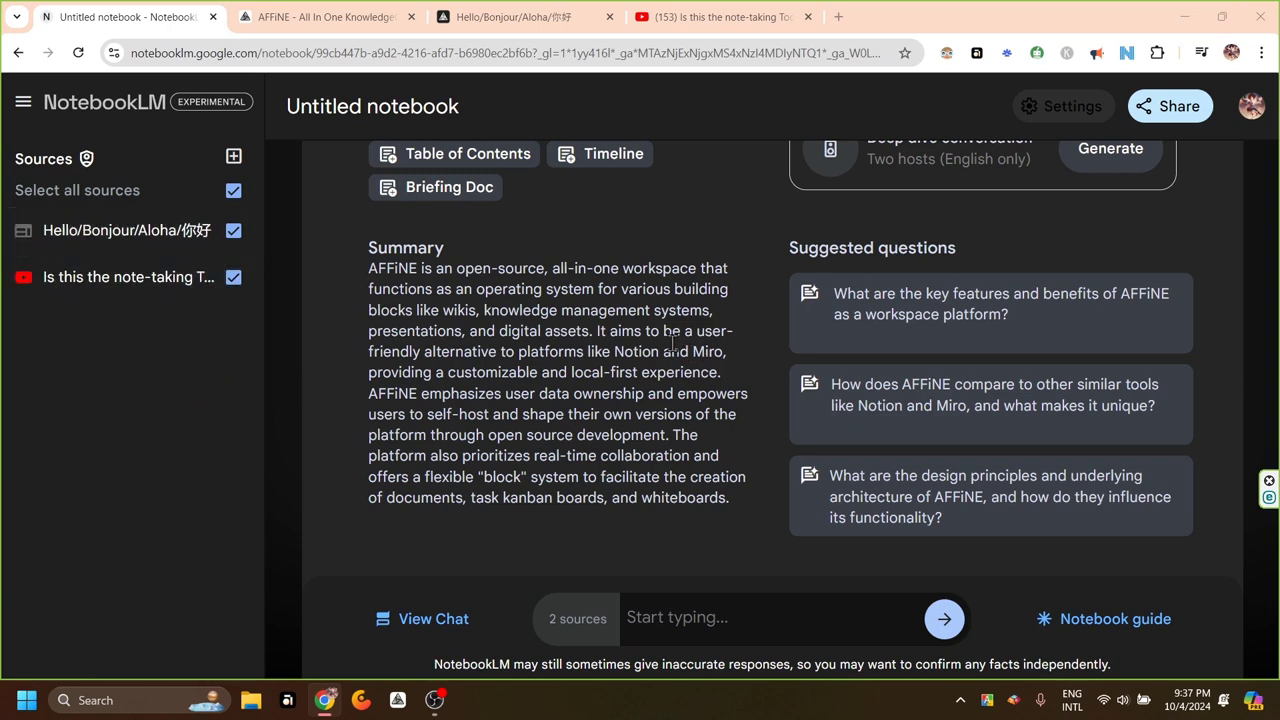
Toggle the Hello/Bonjour/Aloha source off and back on, then go full screen with F11
left_click(232, 232)
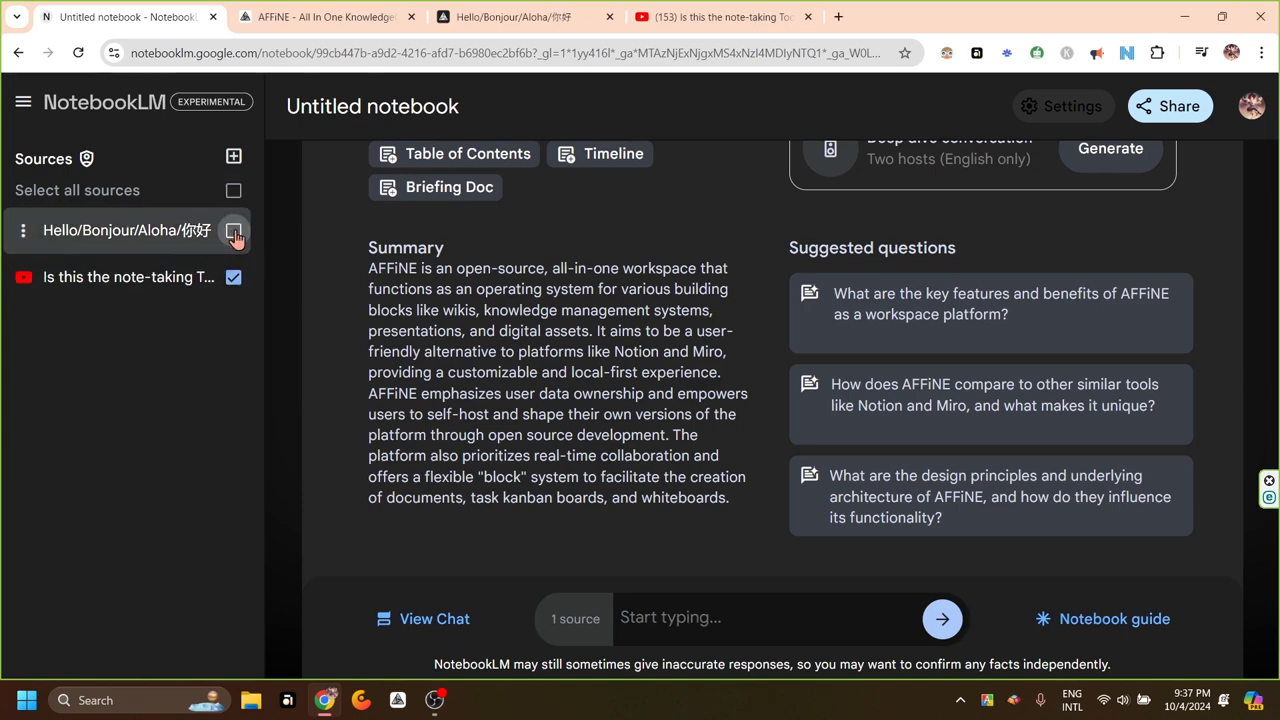
left_click(233, 231)
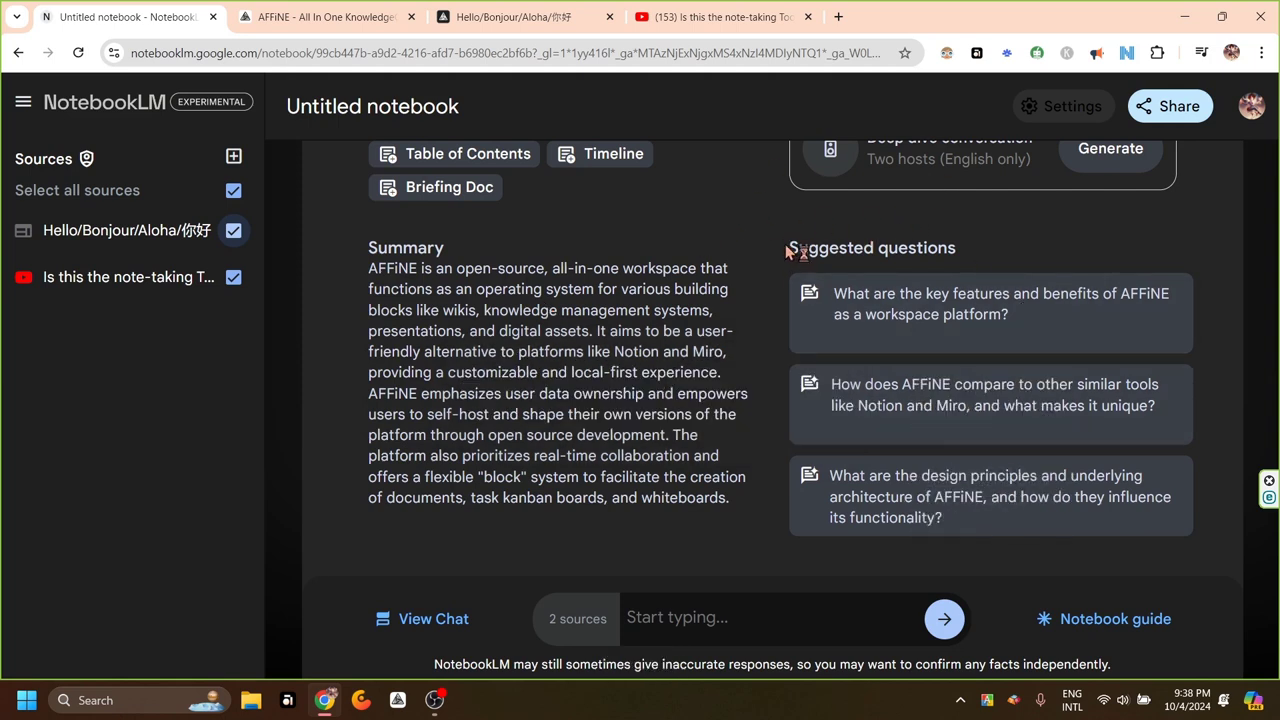
key("F11")
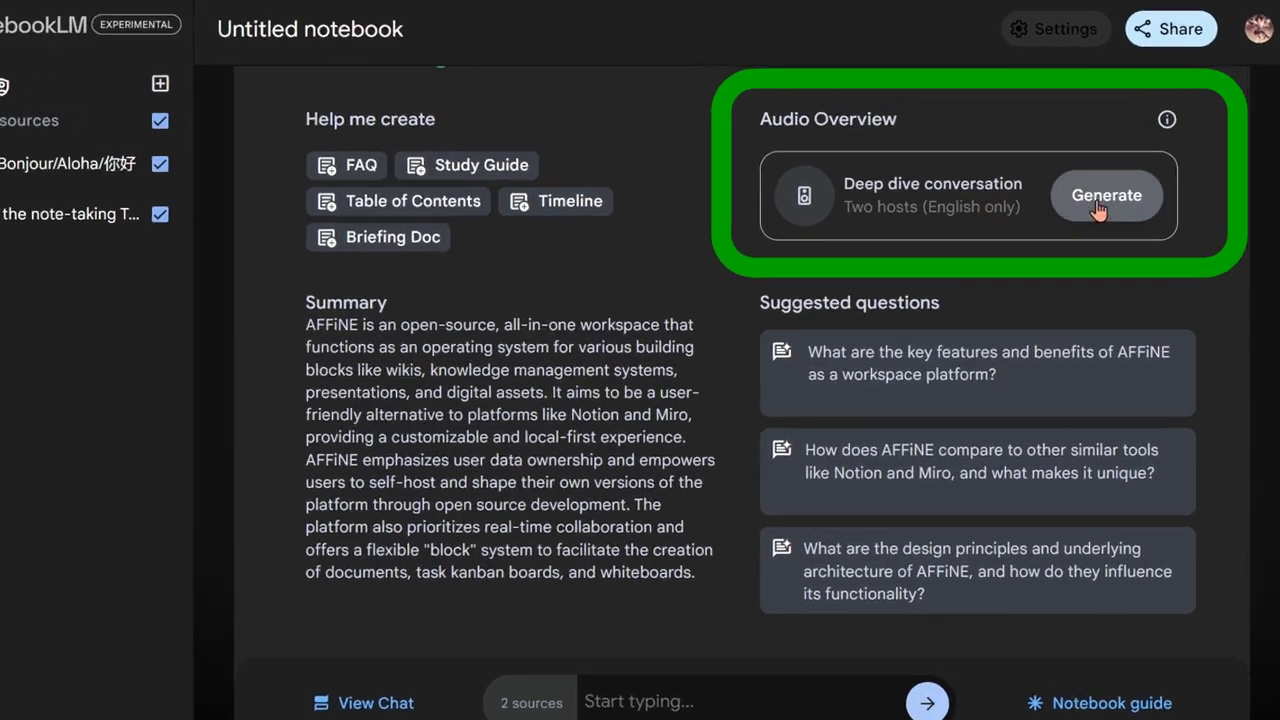
Generate the Deep dive conversation Audio Overview from the Notebook guide
left_click(1105, 188)
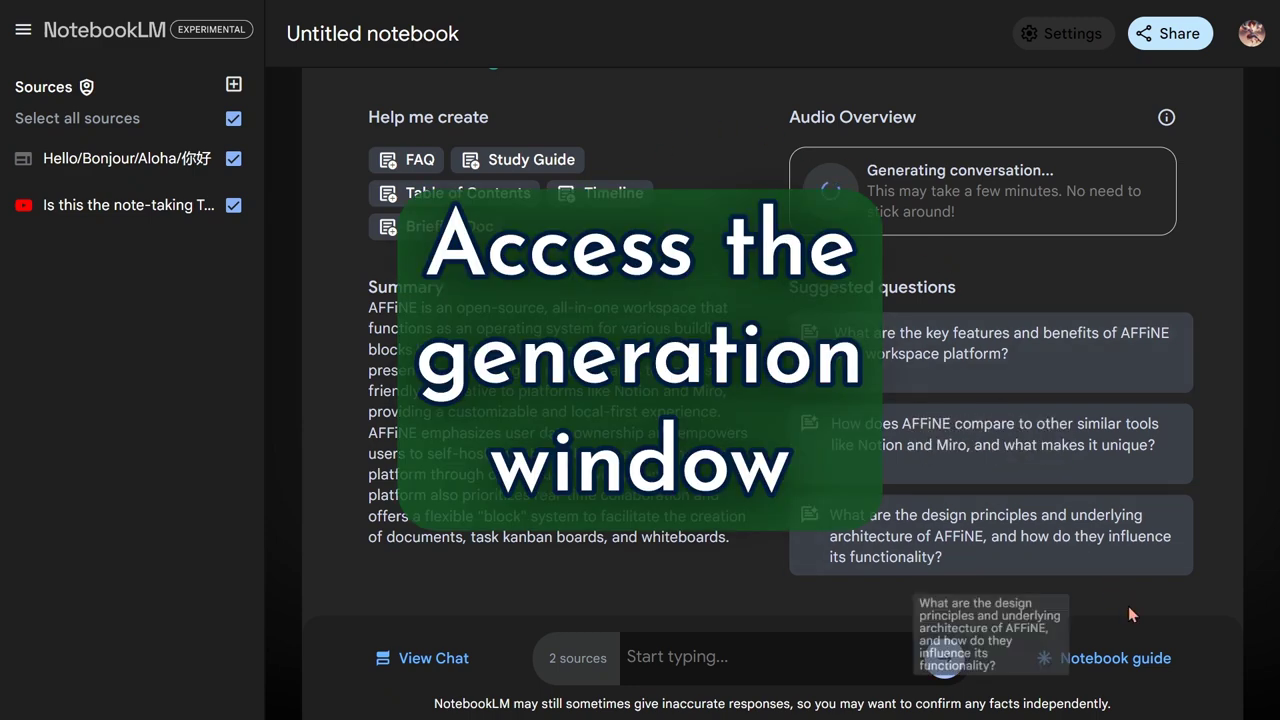
Create an FAQ note from the Notebook guide and read through the generated AFFiNE FAQ
left_click(1110, 660)
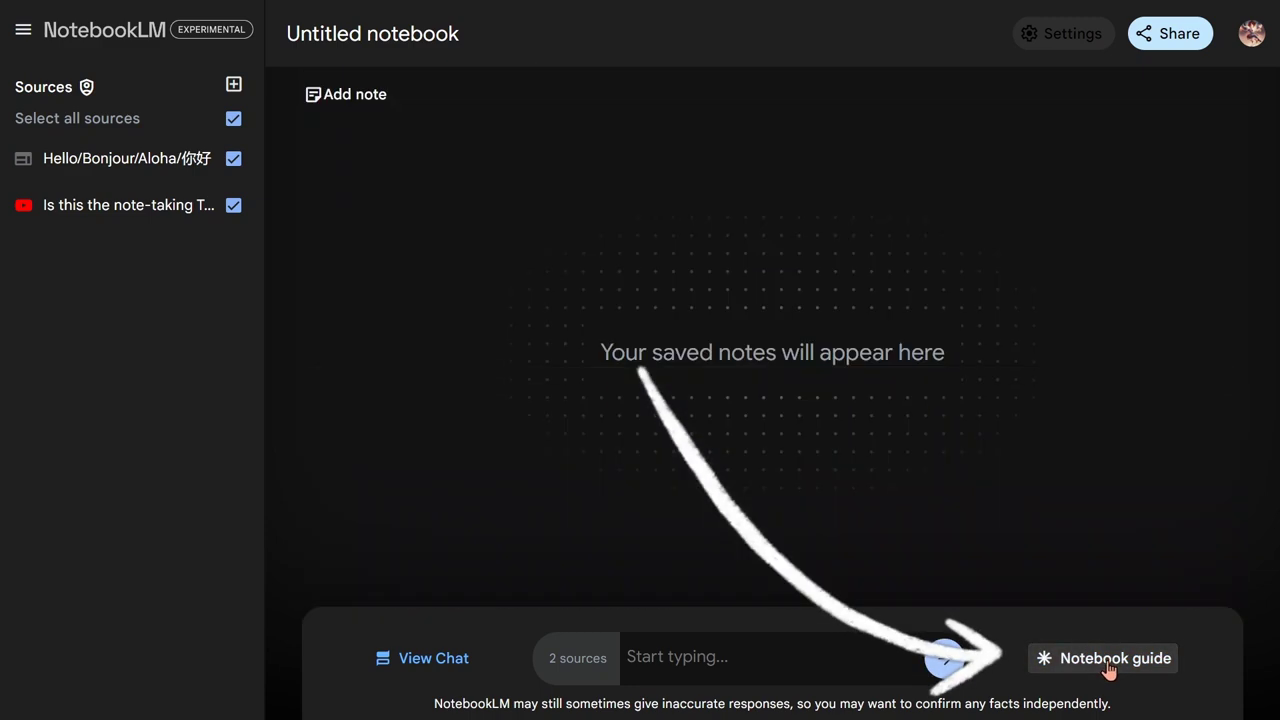
left_click(1108, 660)
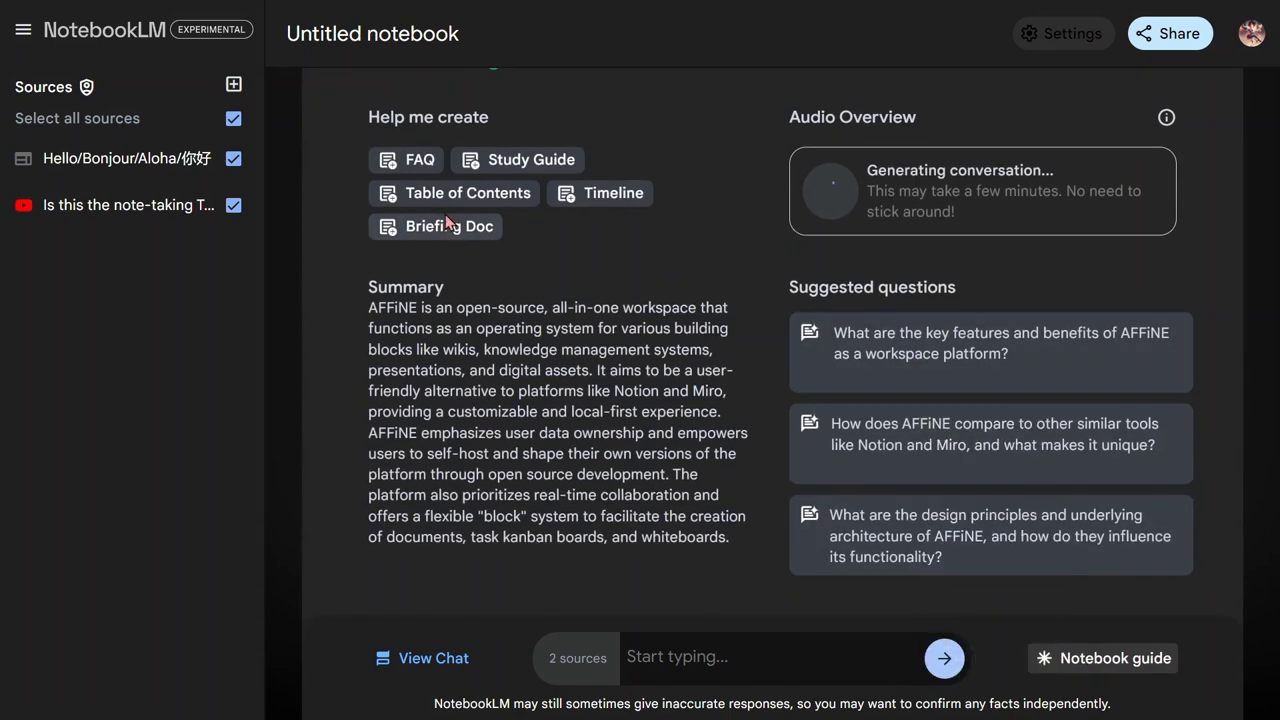
left_click(416, 162)
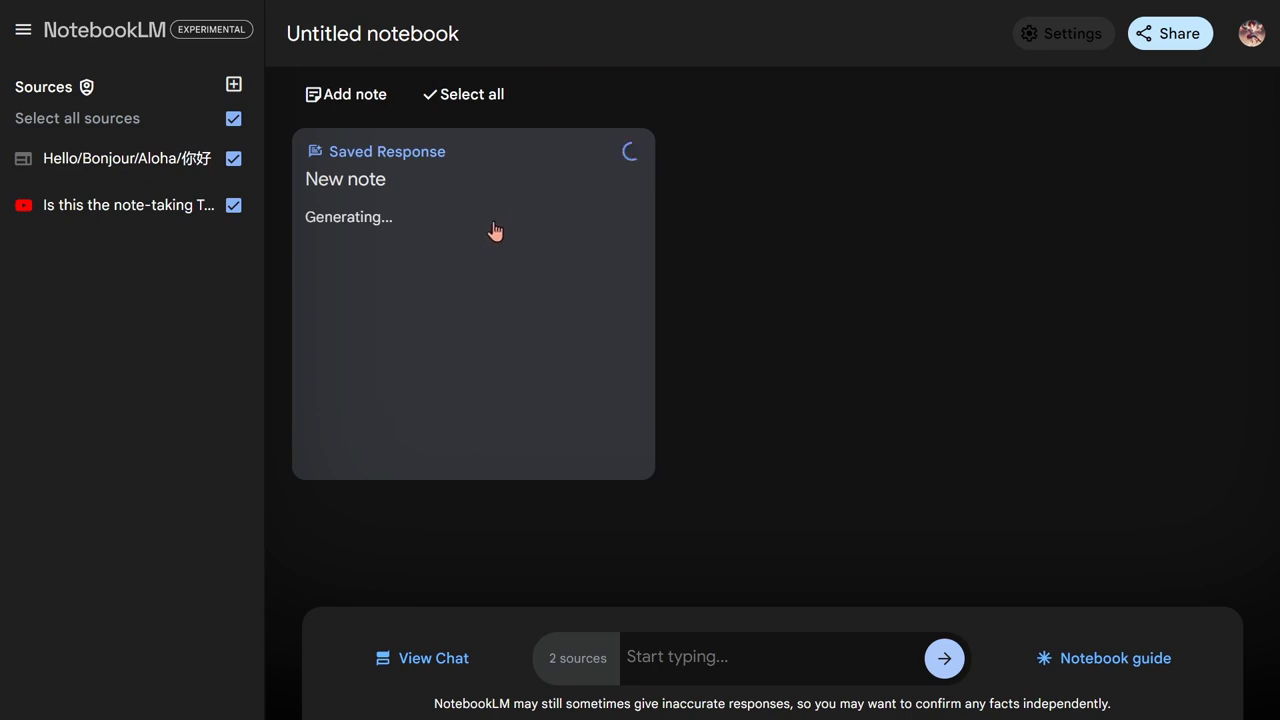
left_click(457, 293)
scroll(789, 420, "down", 5)
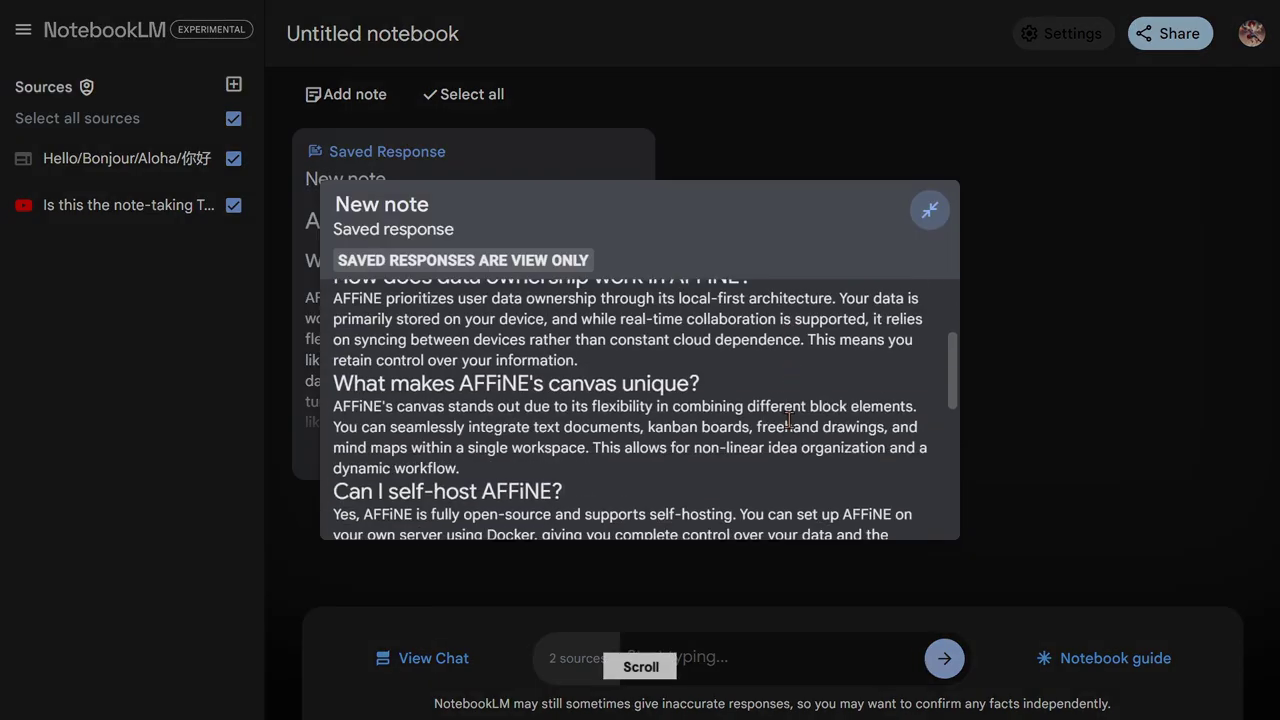
scroll(789, 420, "up", 3)
scroll(640, 410, "up", 2)
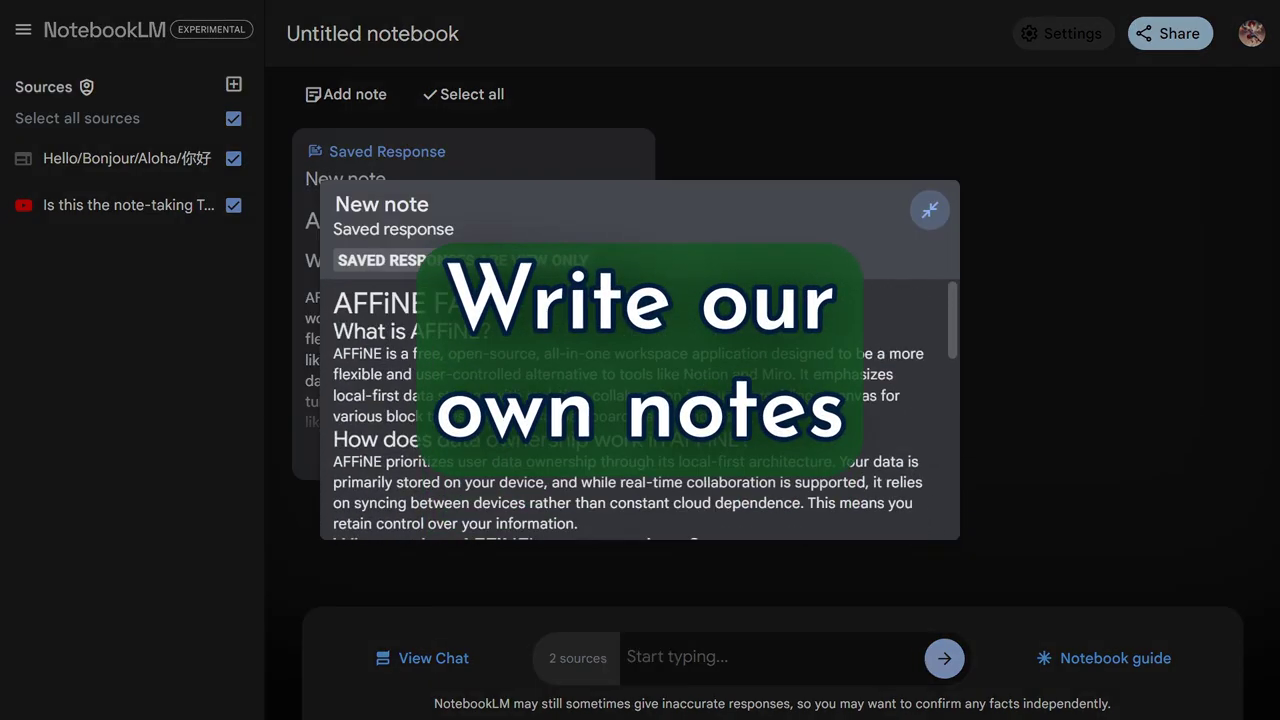
Create a new written note and rename its title to 'my note'
left_click(929, 210)
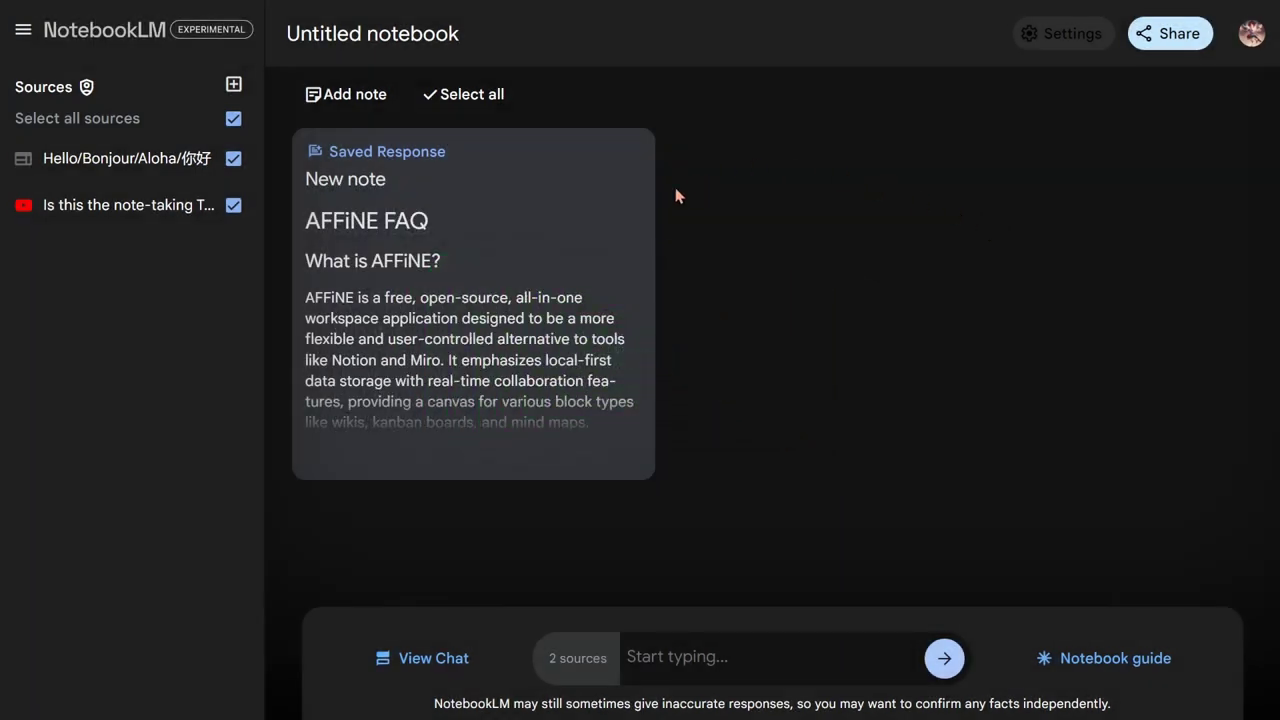
left_click(343, 100)
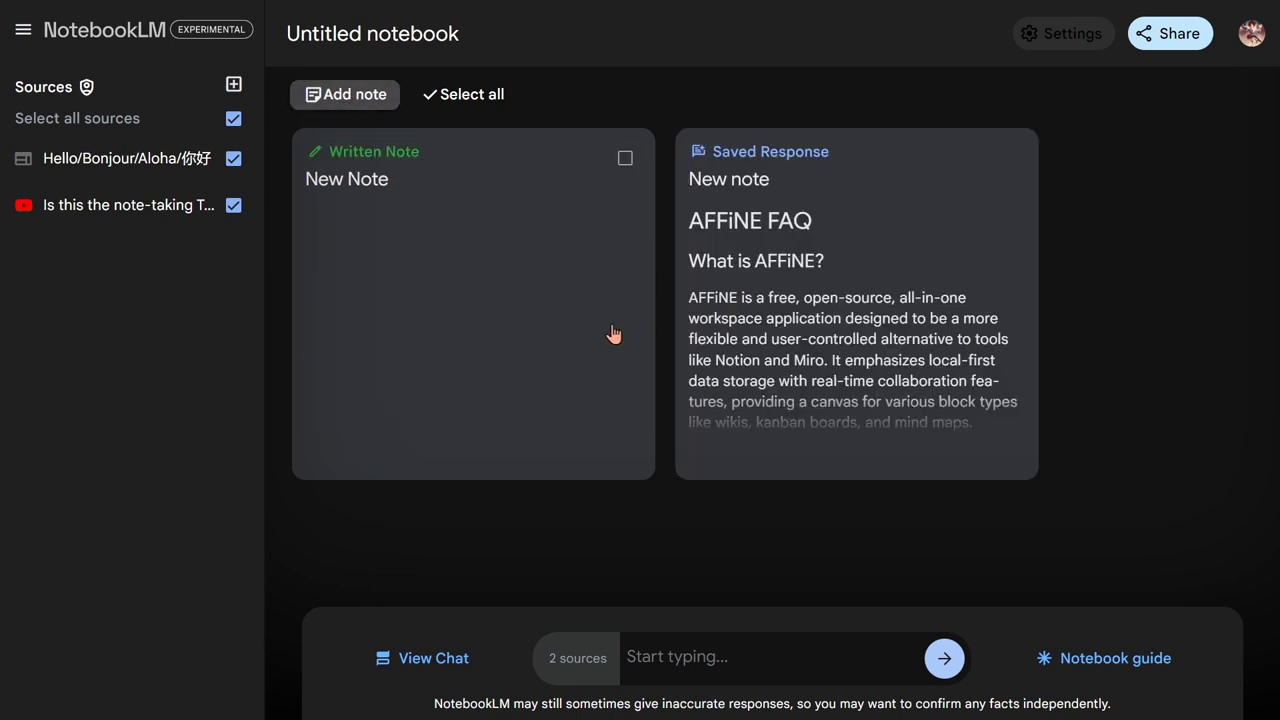
left_click(379, 192)
left_click_drag(460, 257, 362, 254)
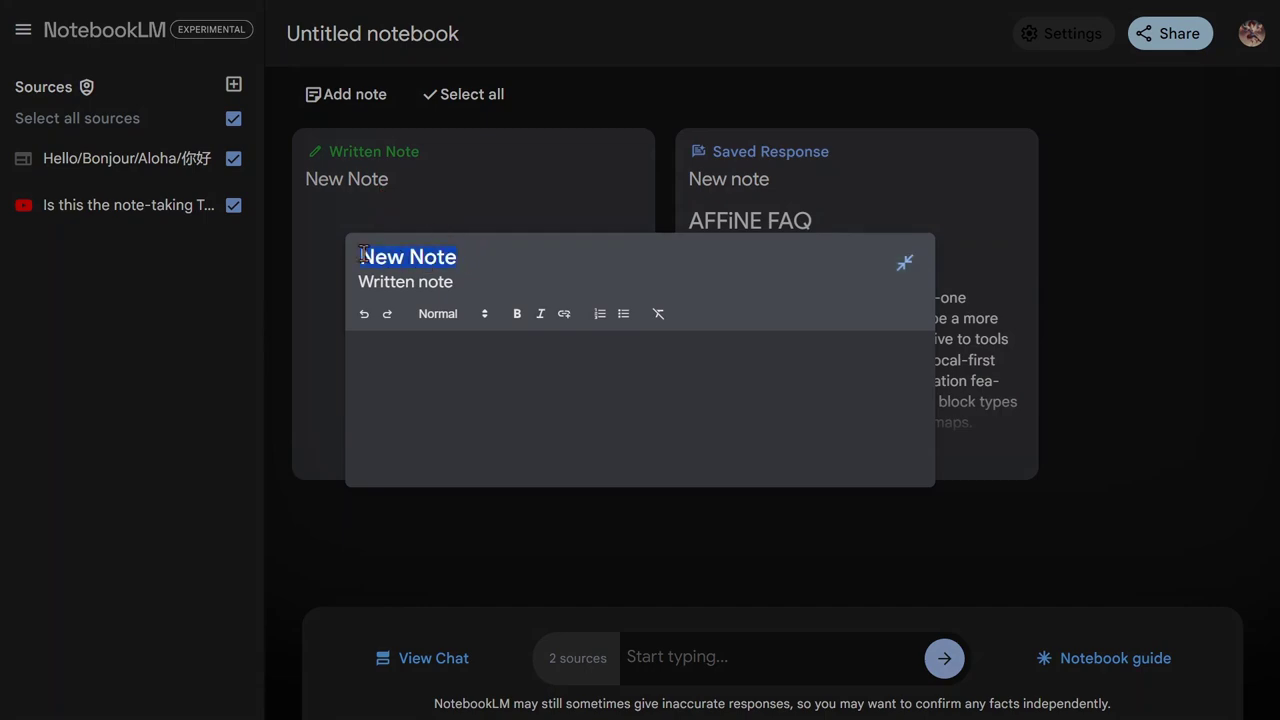
type("my note")
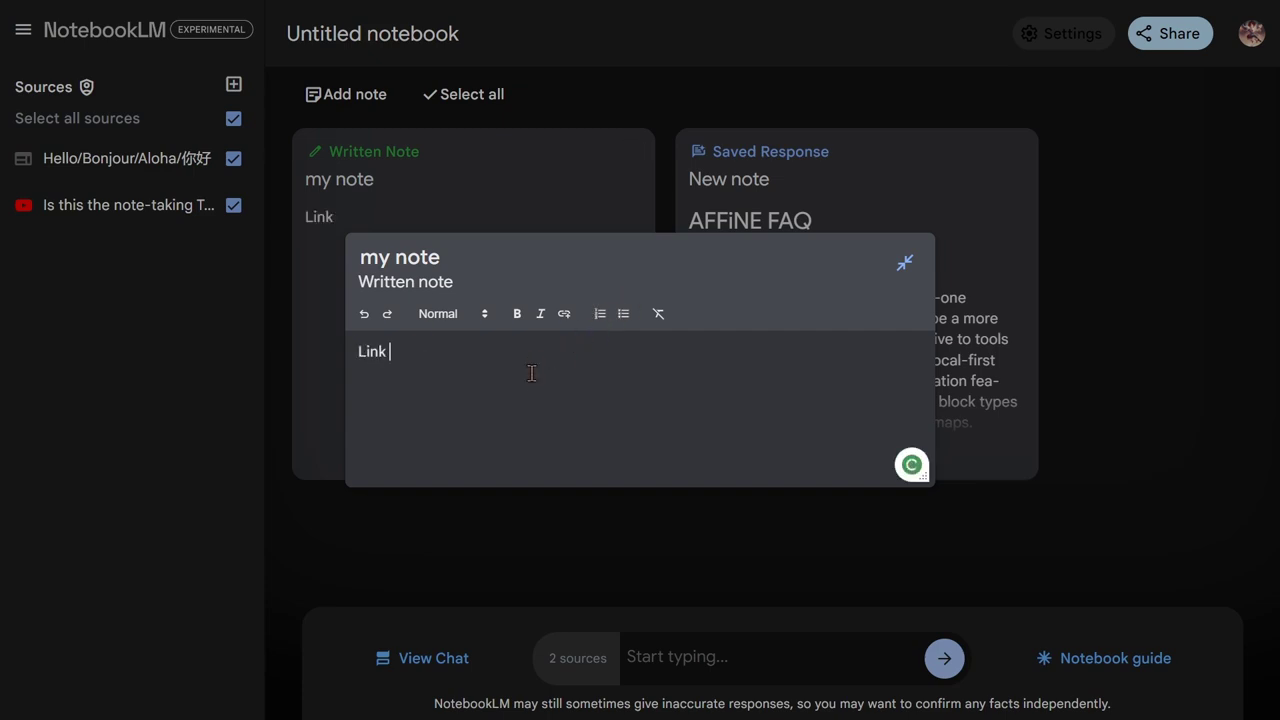
left_click_drag(389, 352, 361, 352)
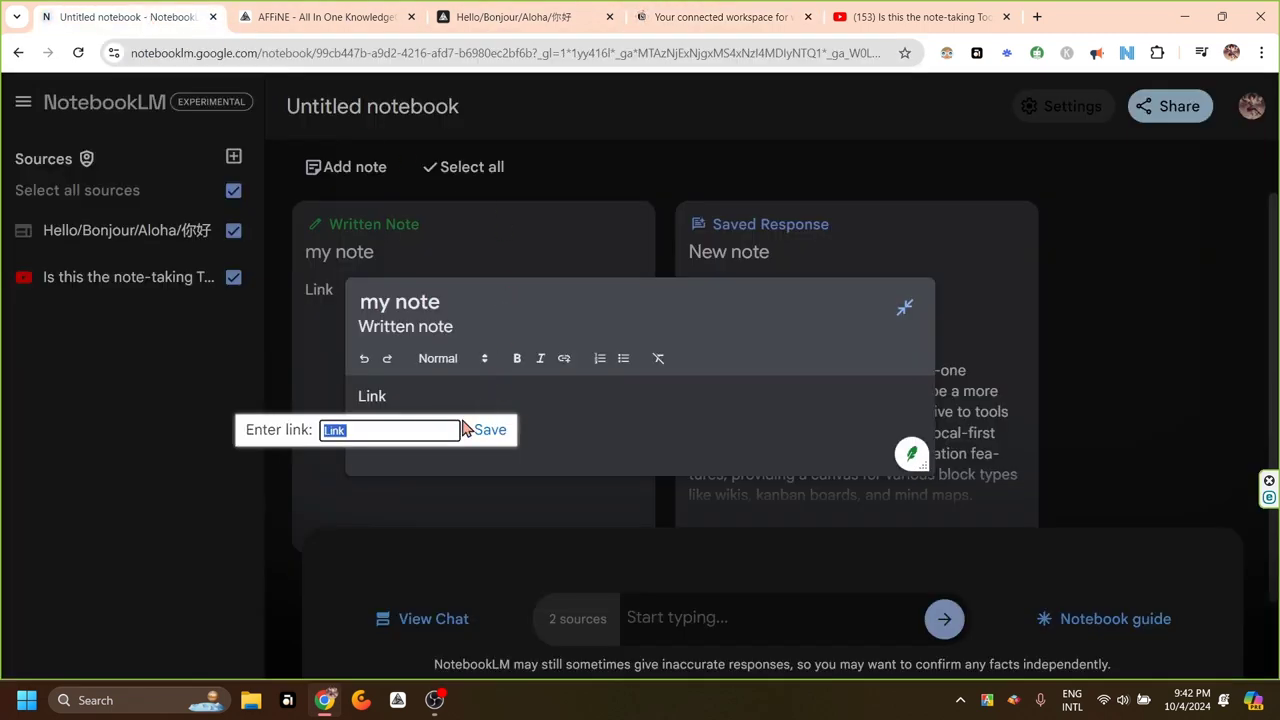
type("https://www.notion.so/")
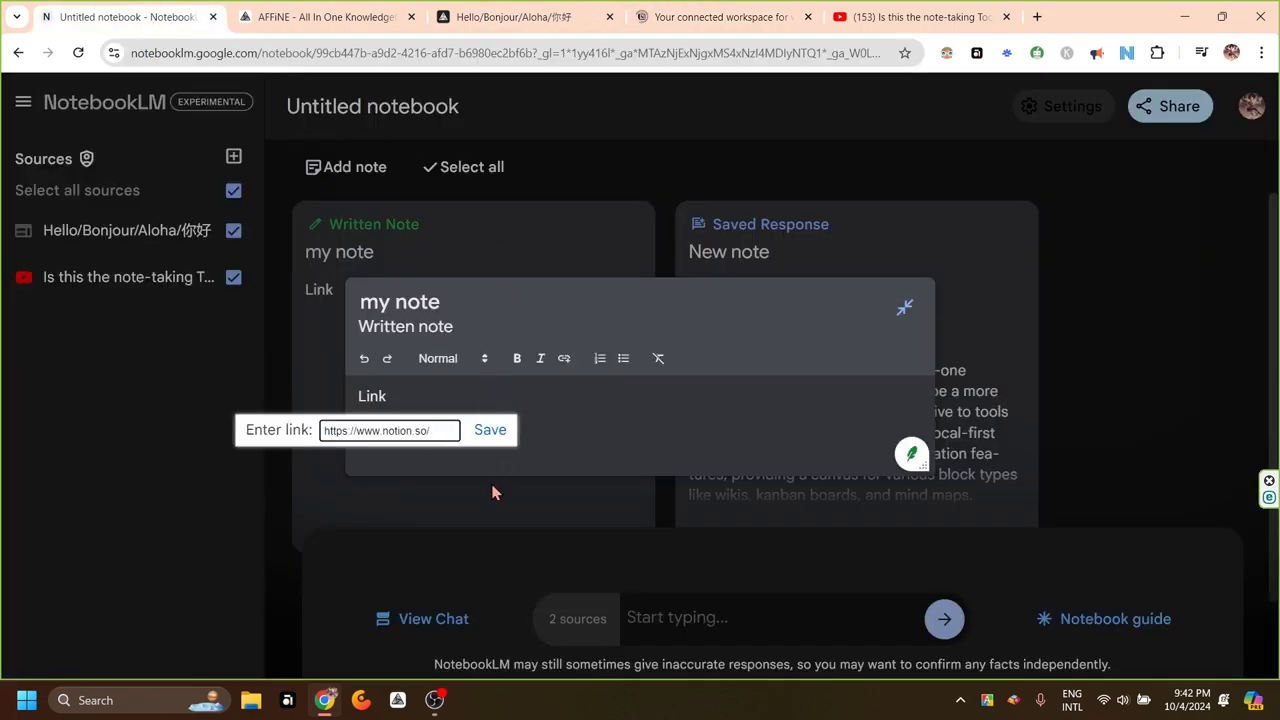
left_click(490, 430)
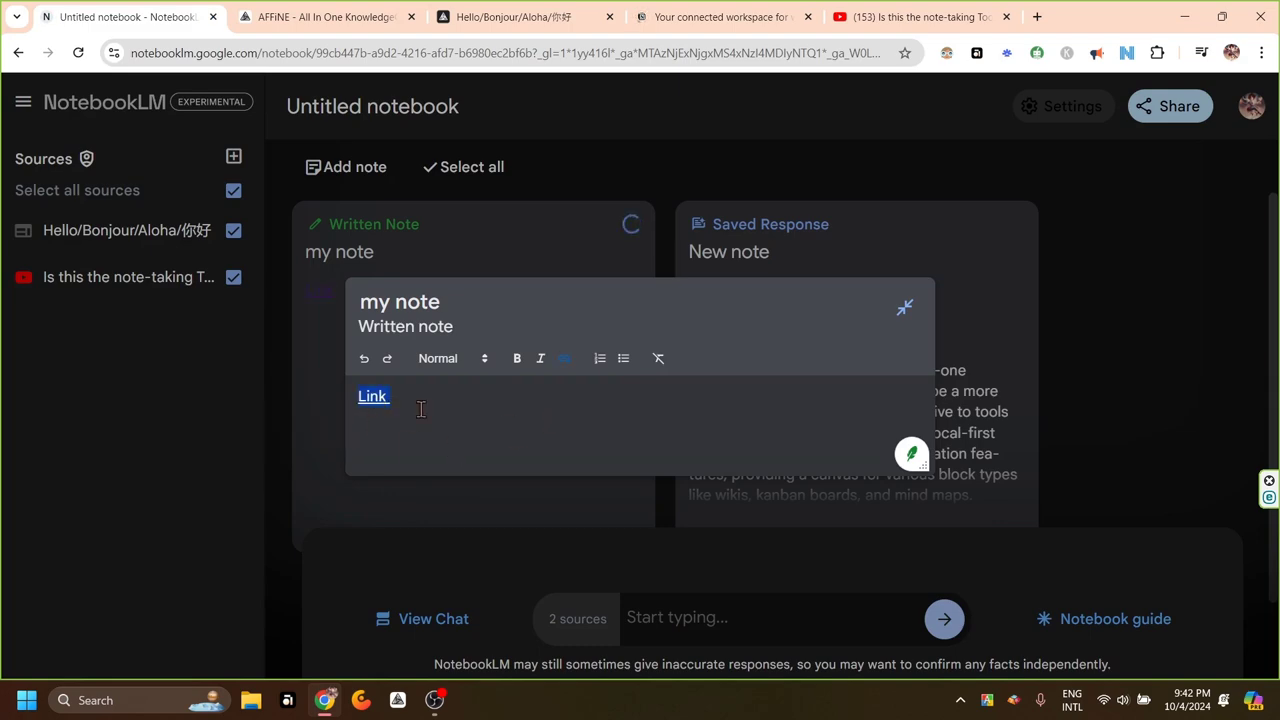
left_click(905, 308)
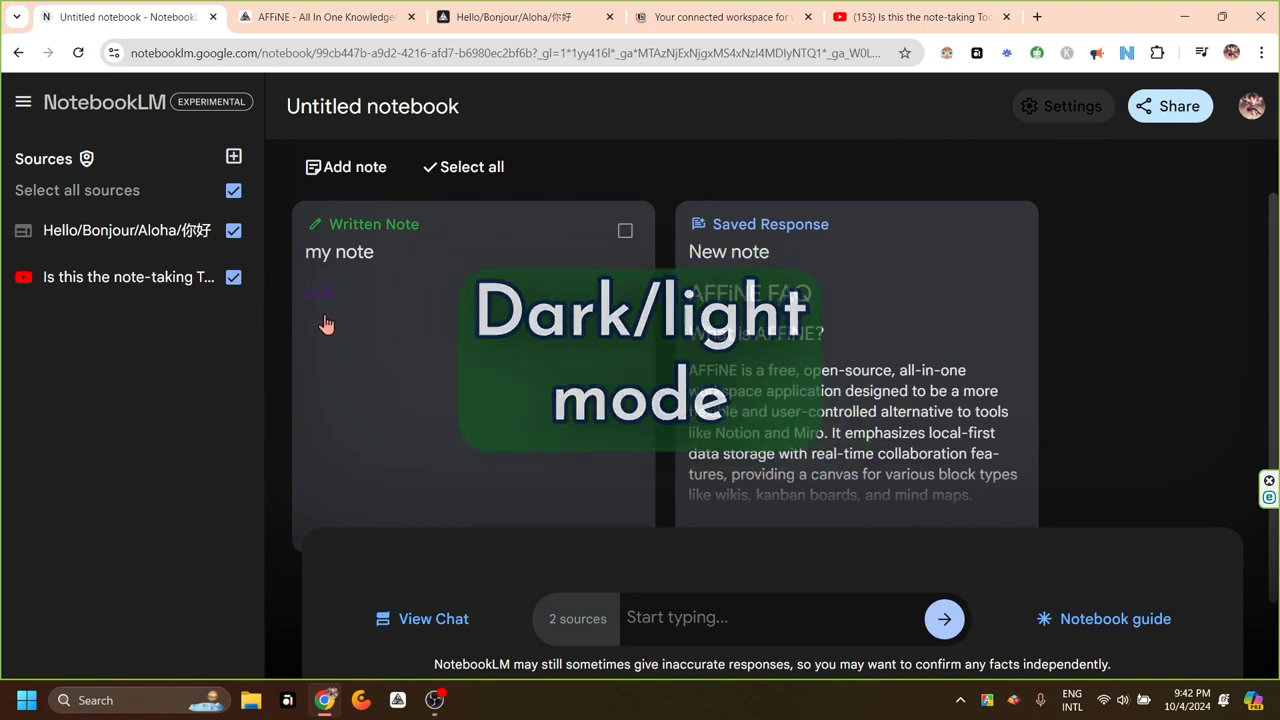
left_click(1058, 118)
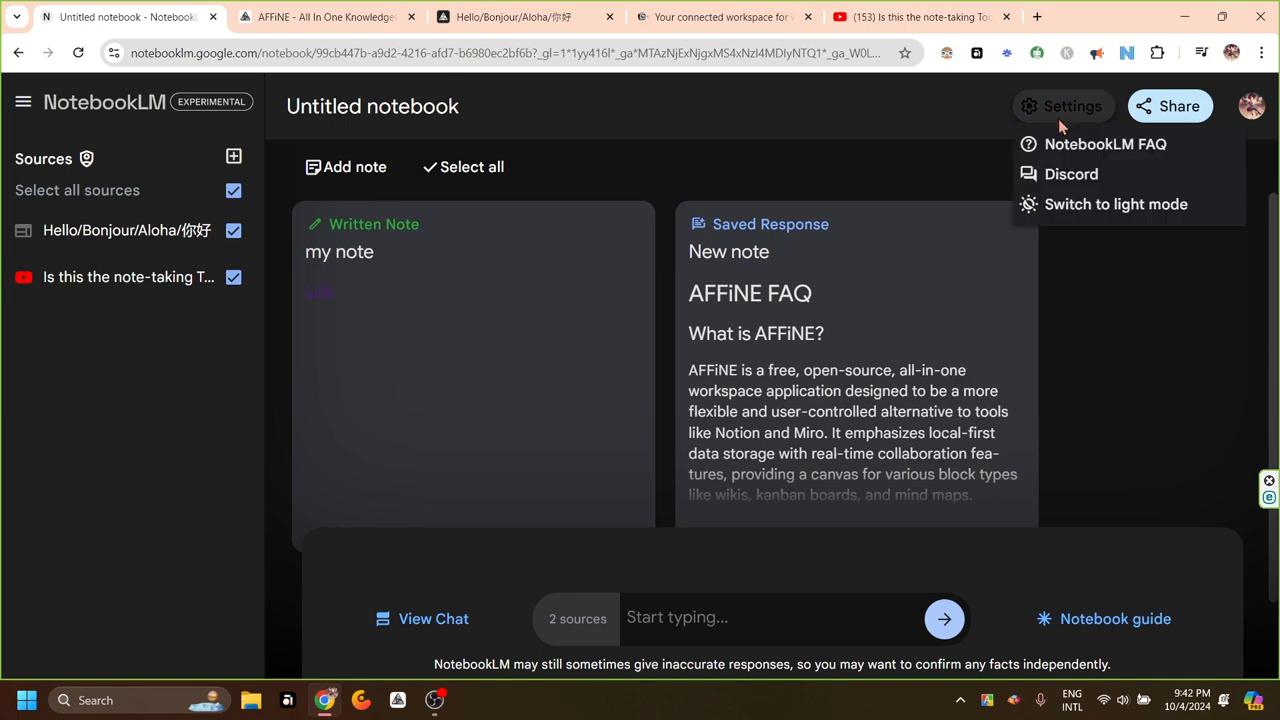
left_click(1086, 206)
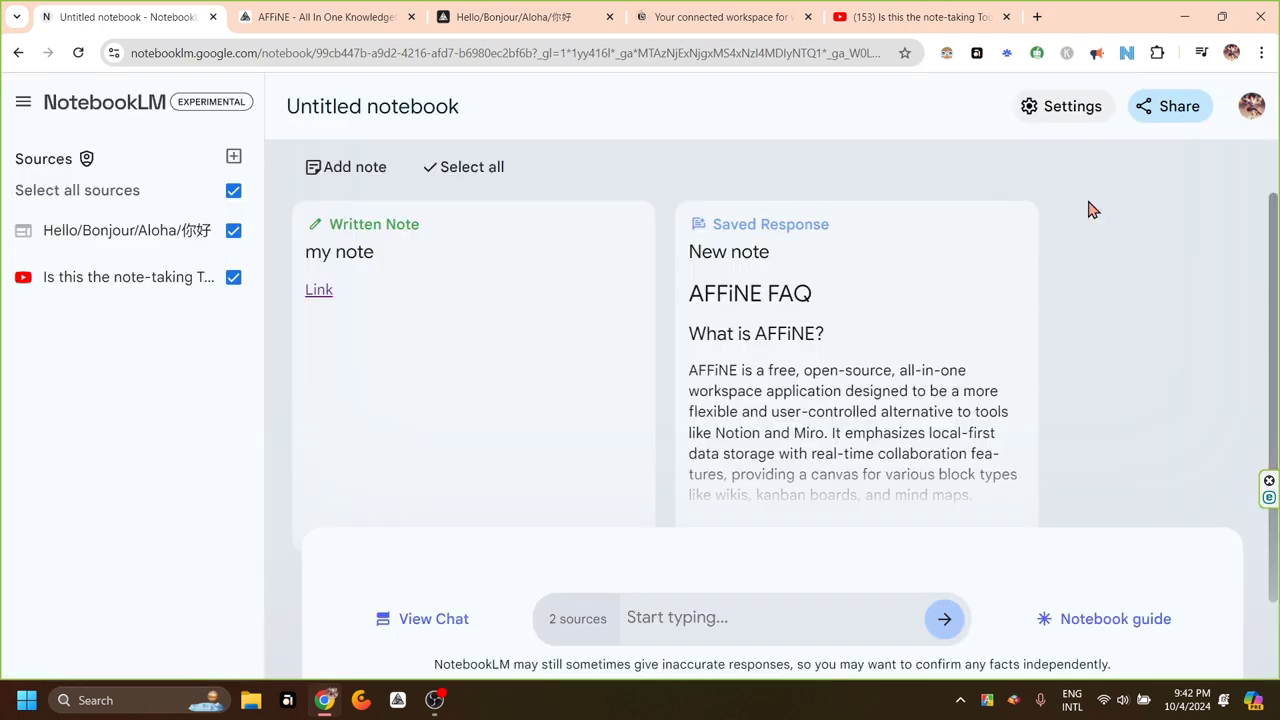
left_click(1060, 115)
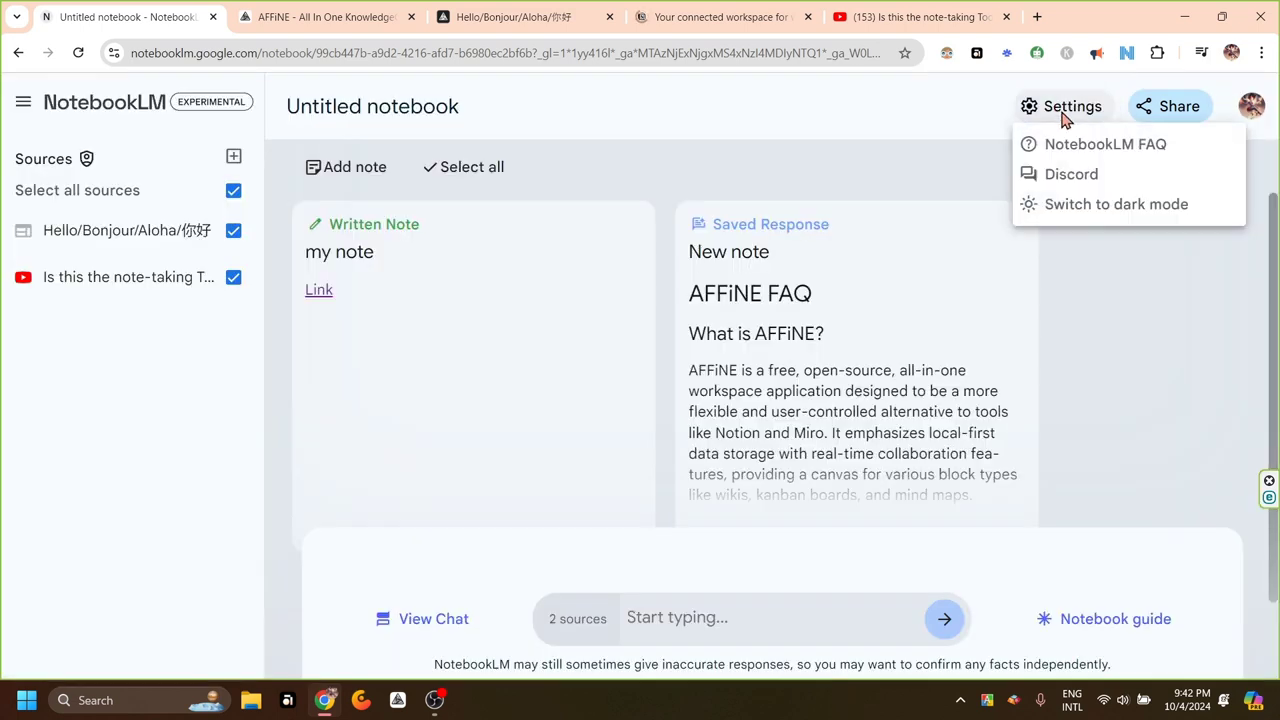
left_click(1090, 210)
scroll(1000, 430, "down", 1)
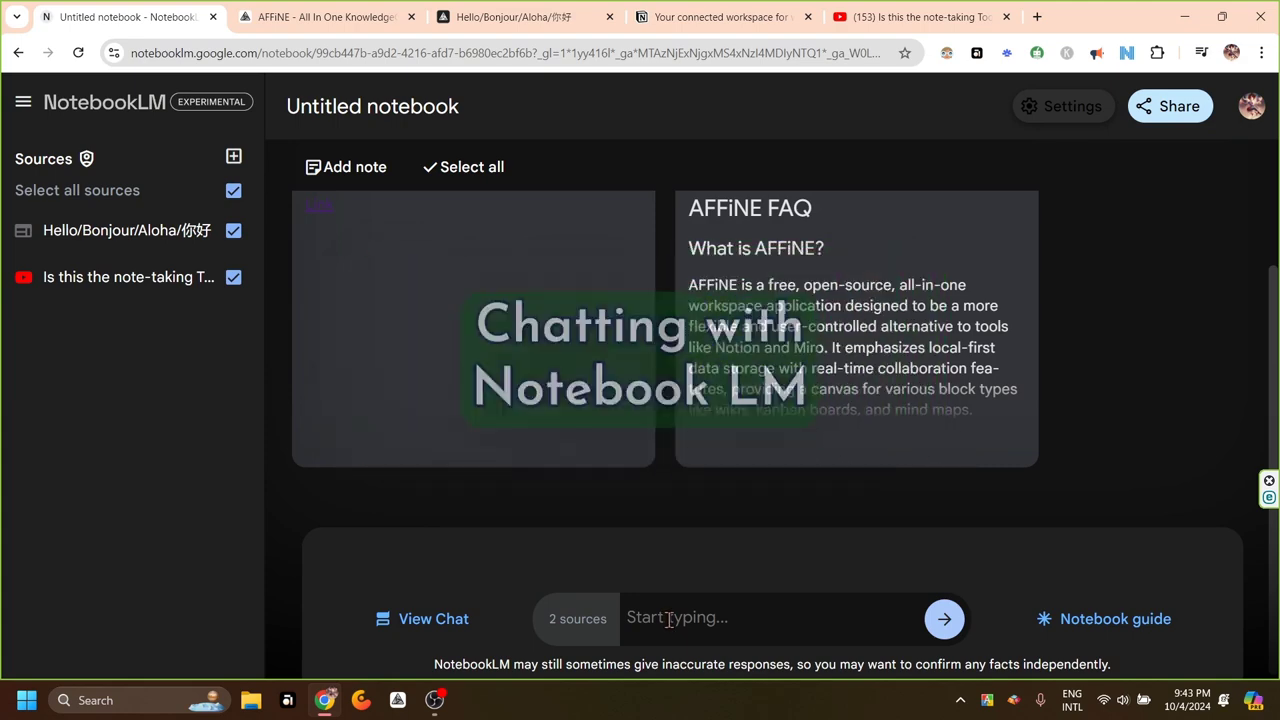
Ask the first suggested question about AFFiNE's key features and benefits and review the cited answer
left_click(1062, 618)
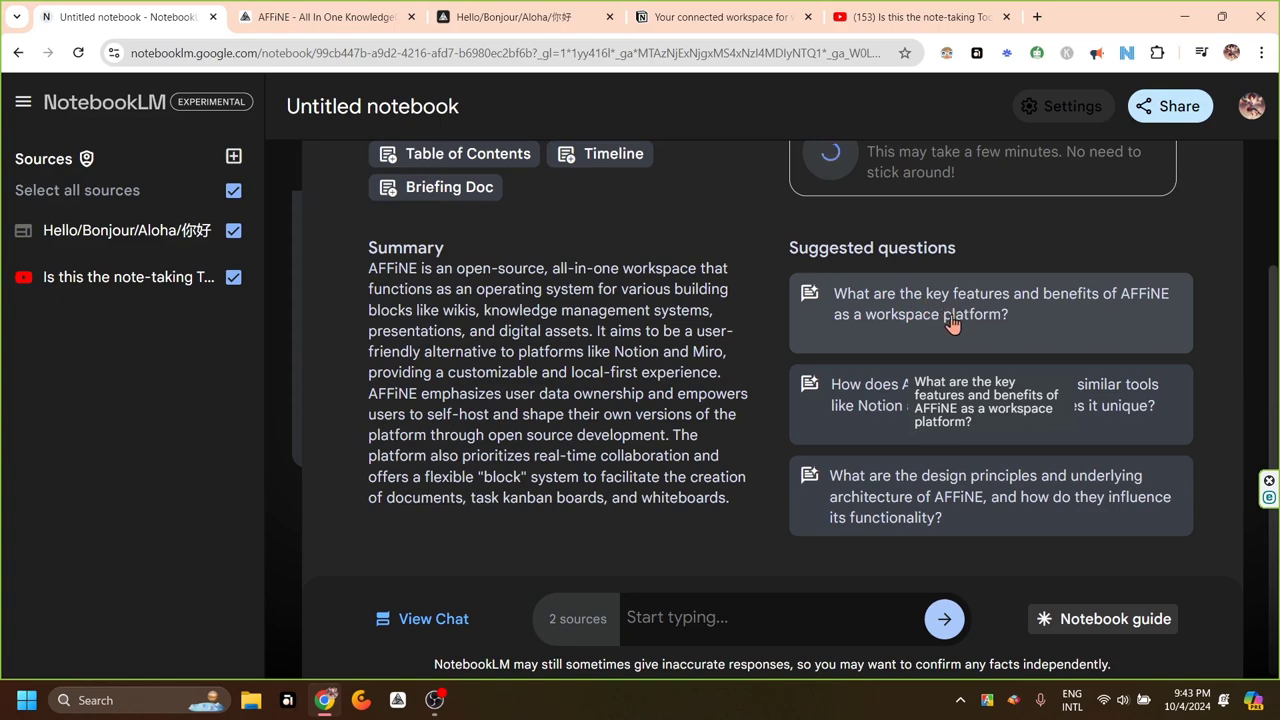
left_click(942, 314)
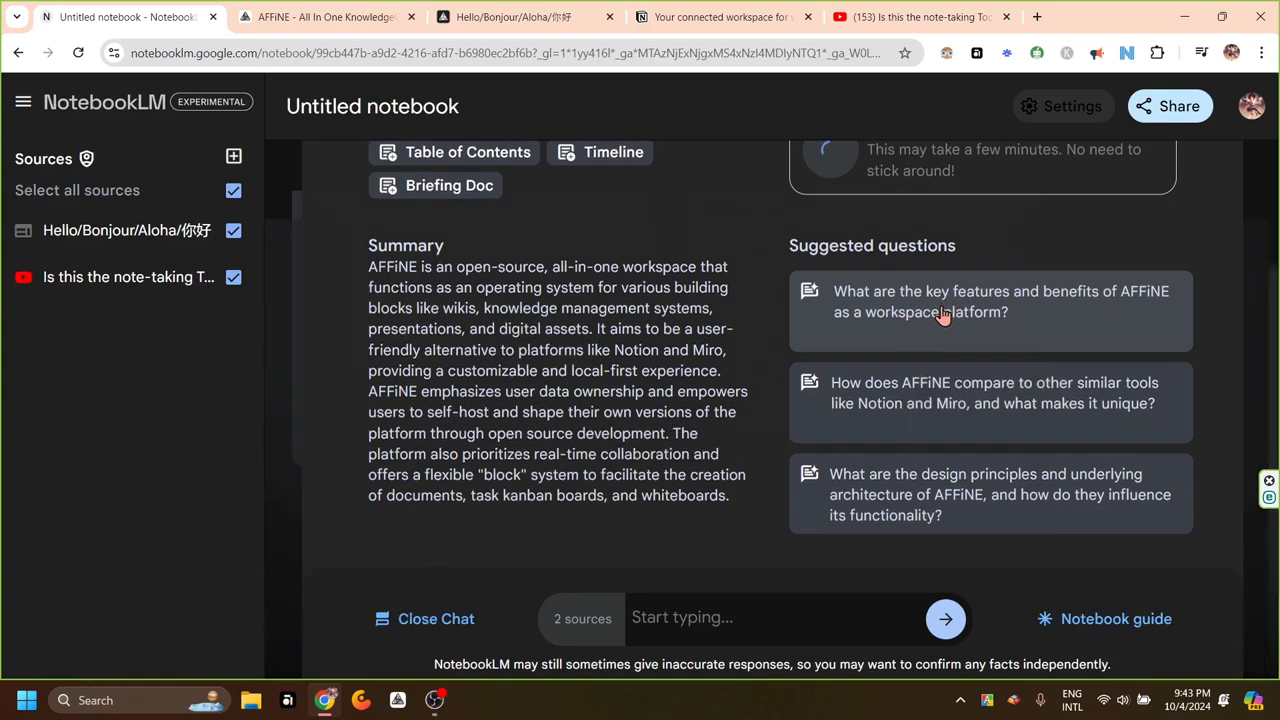
scroll(945, 314, "up", 5)
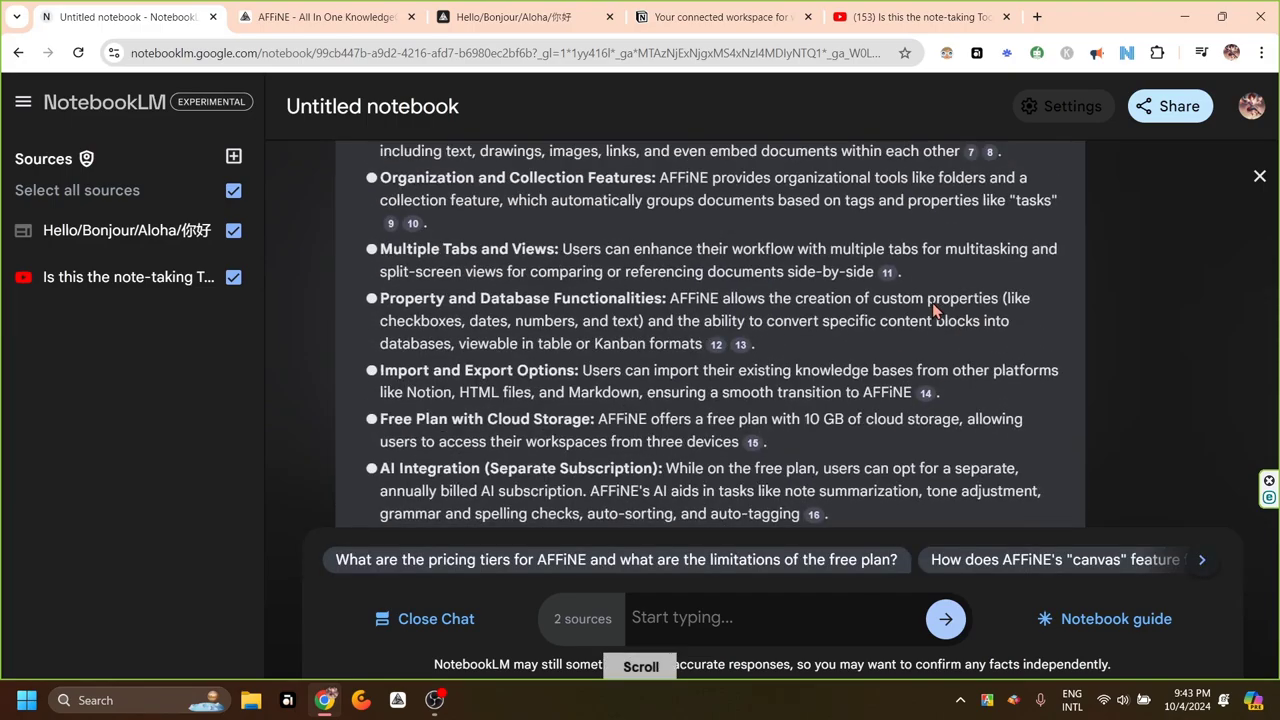
scroll(932, 302, "down", 1)
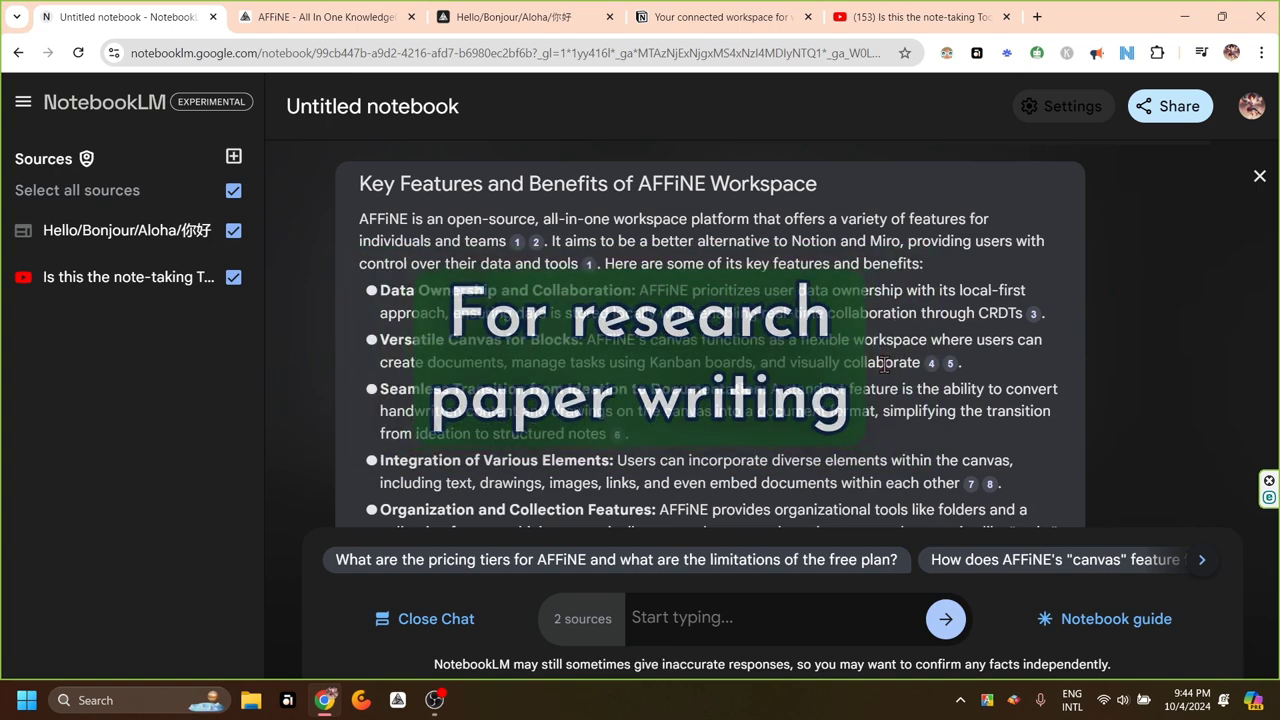
Open citation 1's passage and expand the Hello/Bonjour/Aloha source guide's summary and key topics
left_click(517, 244)
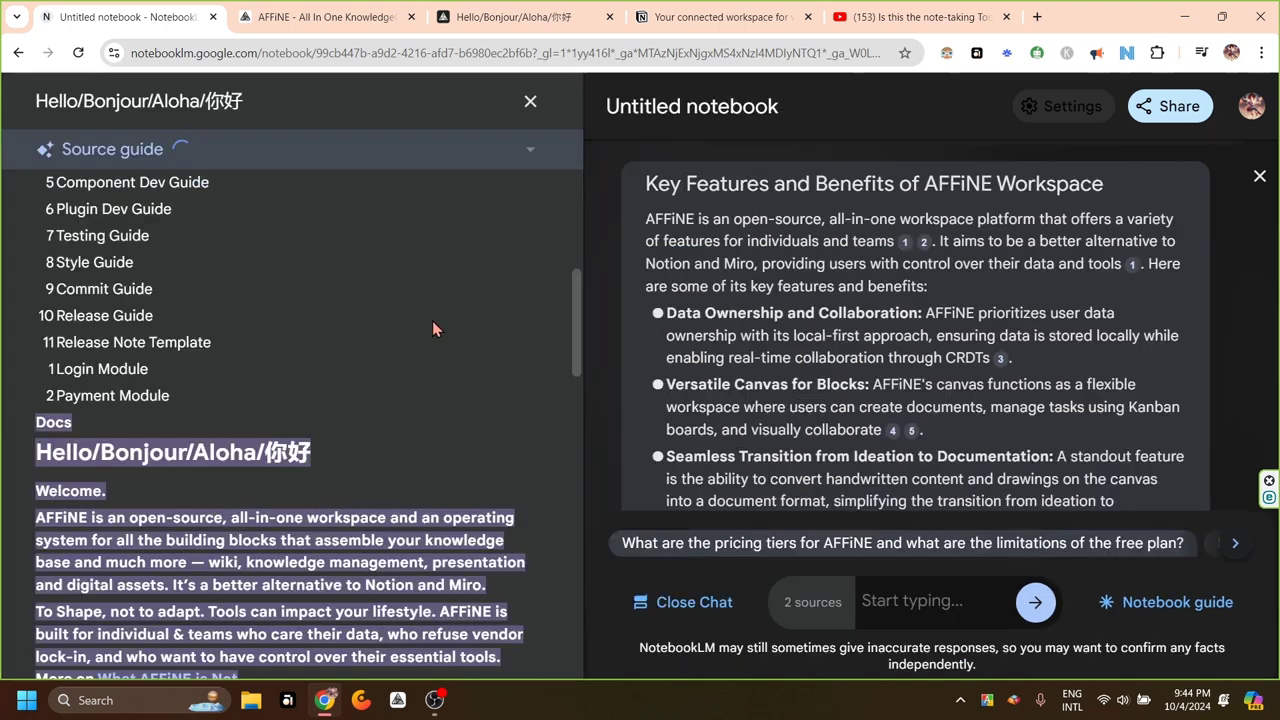
scroll(577, 323, "down", 3)
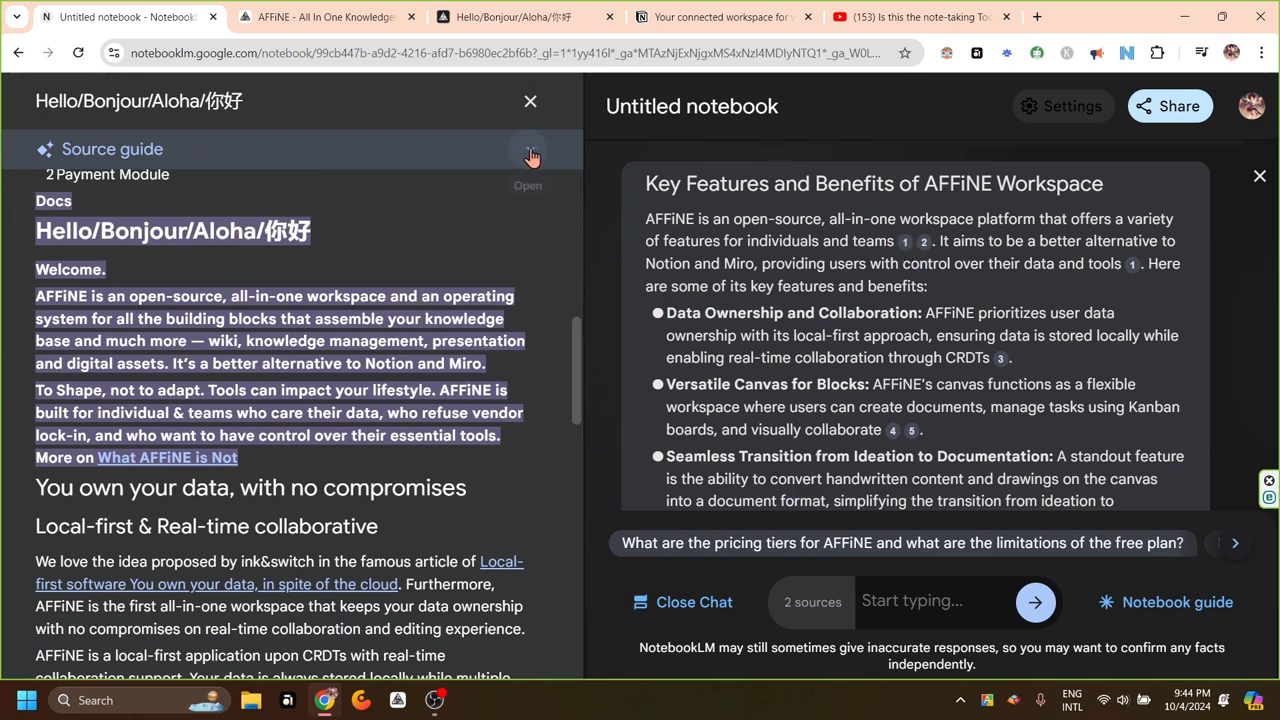
left_click(529, 152)
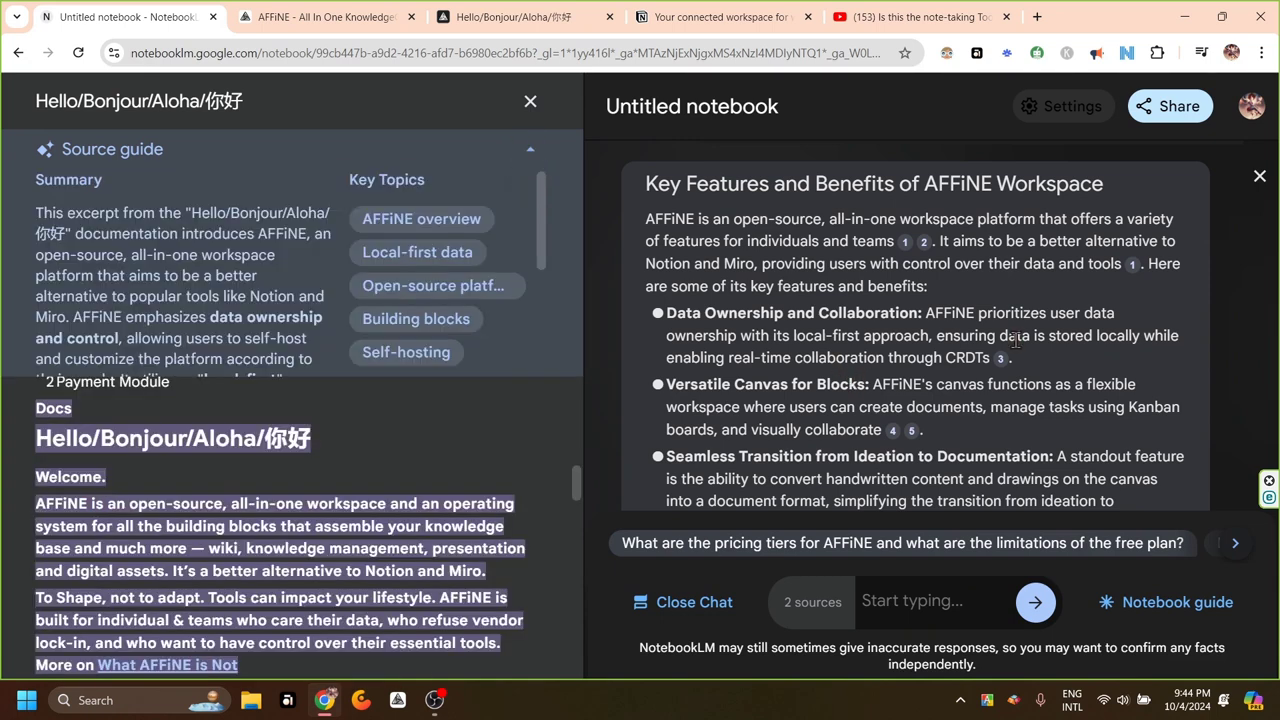
scroll(1015, 340, "up", 1)
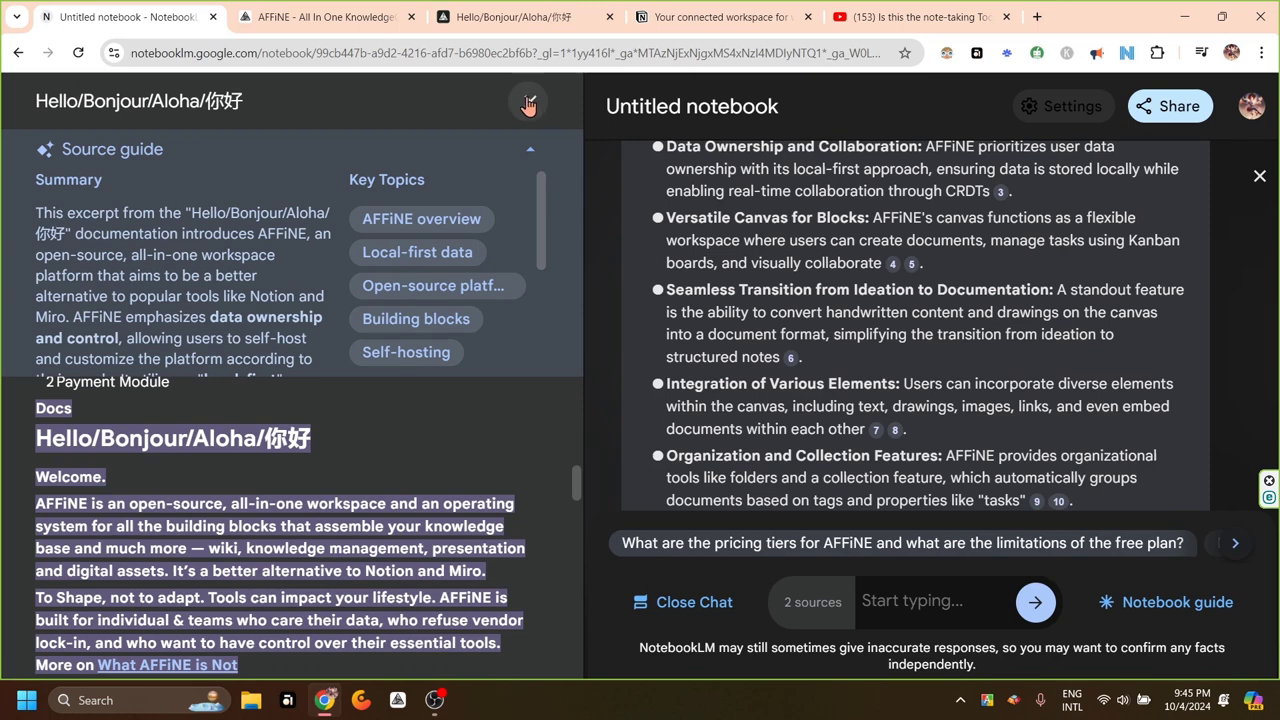
Close the source panel and chat, and put the browser in full screen
left_click(530, 104)
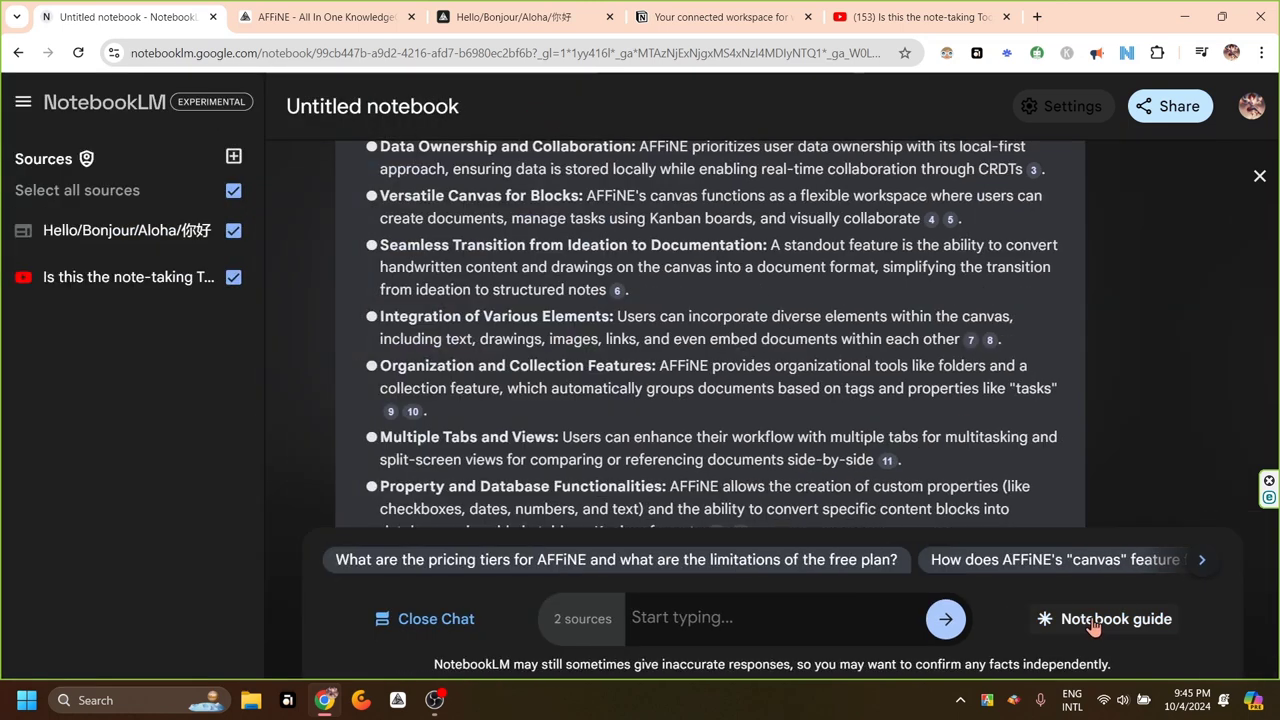
left_click(1259, 175)
key("F11")
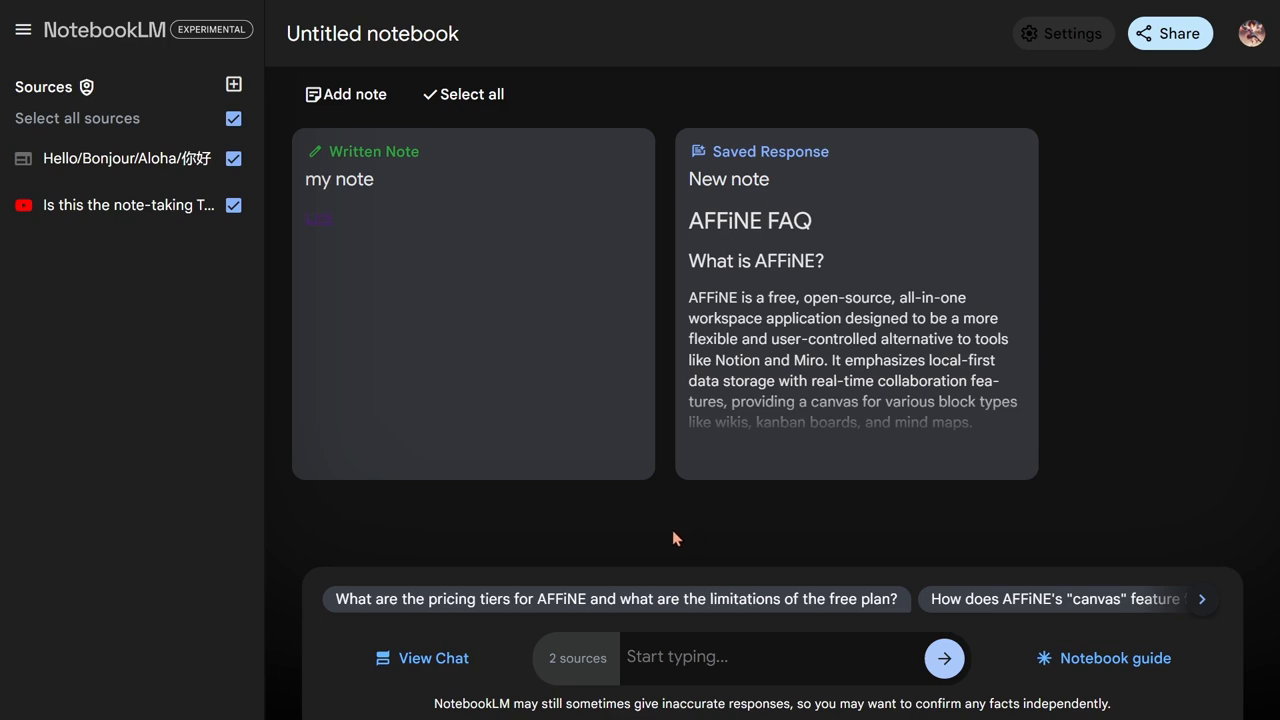
Save the cited AFFiNE key-features answer from the chat as a new note
left_click(422, 664)
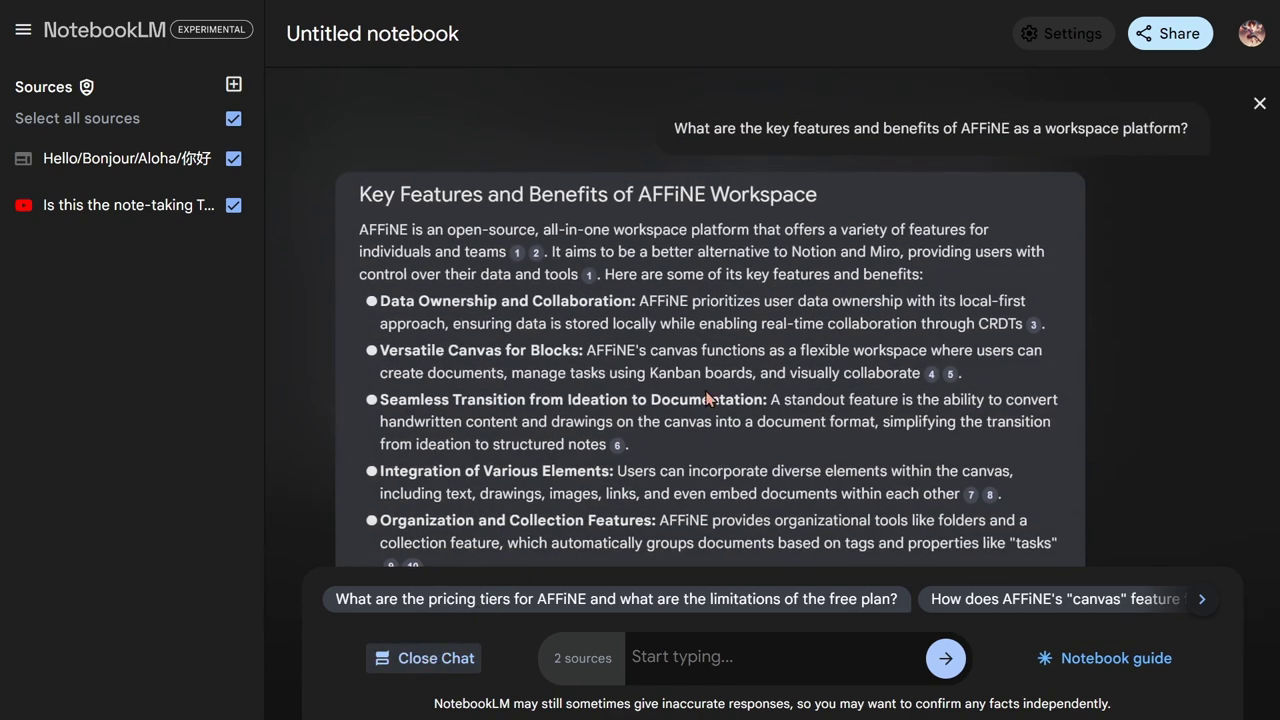
scroll(706, 398, "down", 5)
scroll(706, 398, "up", 3)
scroll(706, 398, "down", 3)
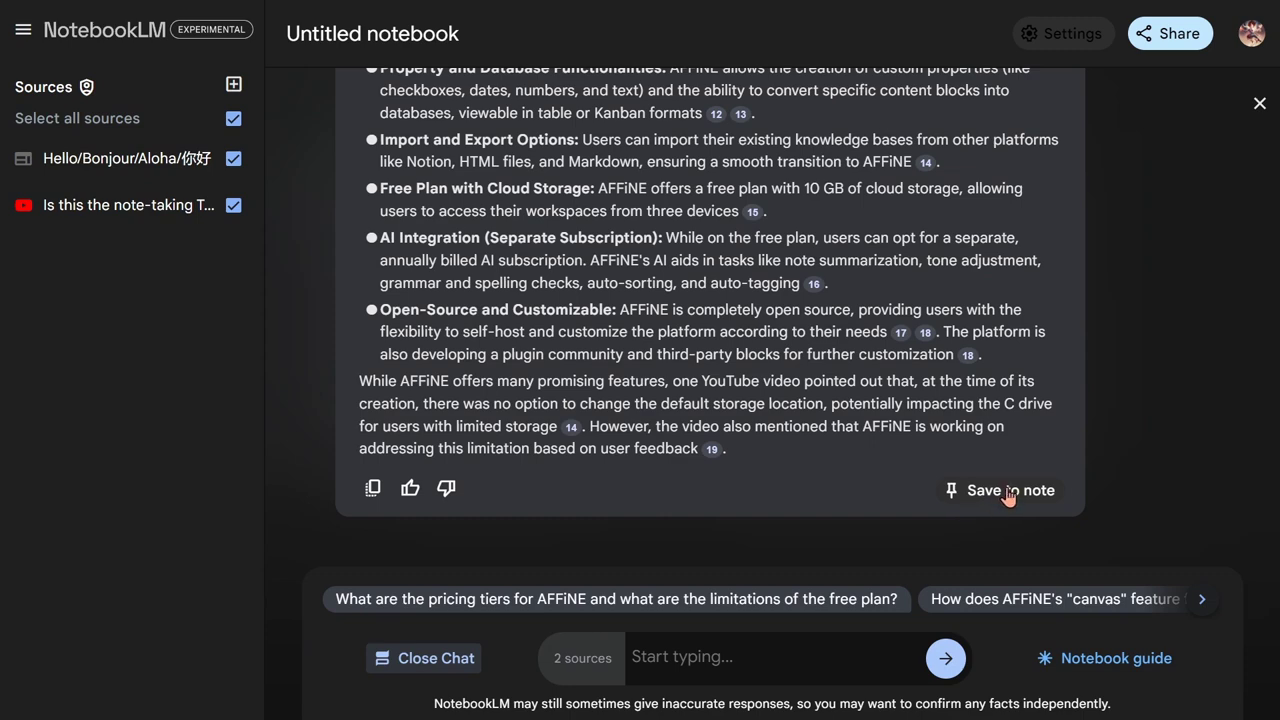
left_click(1000, 492)
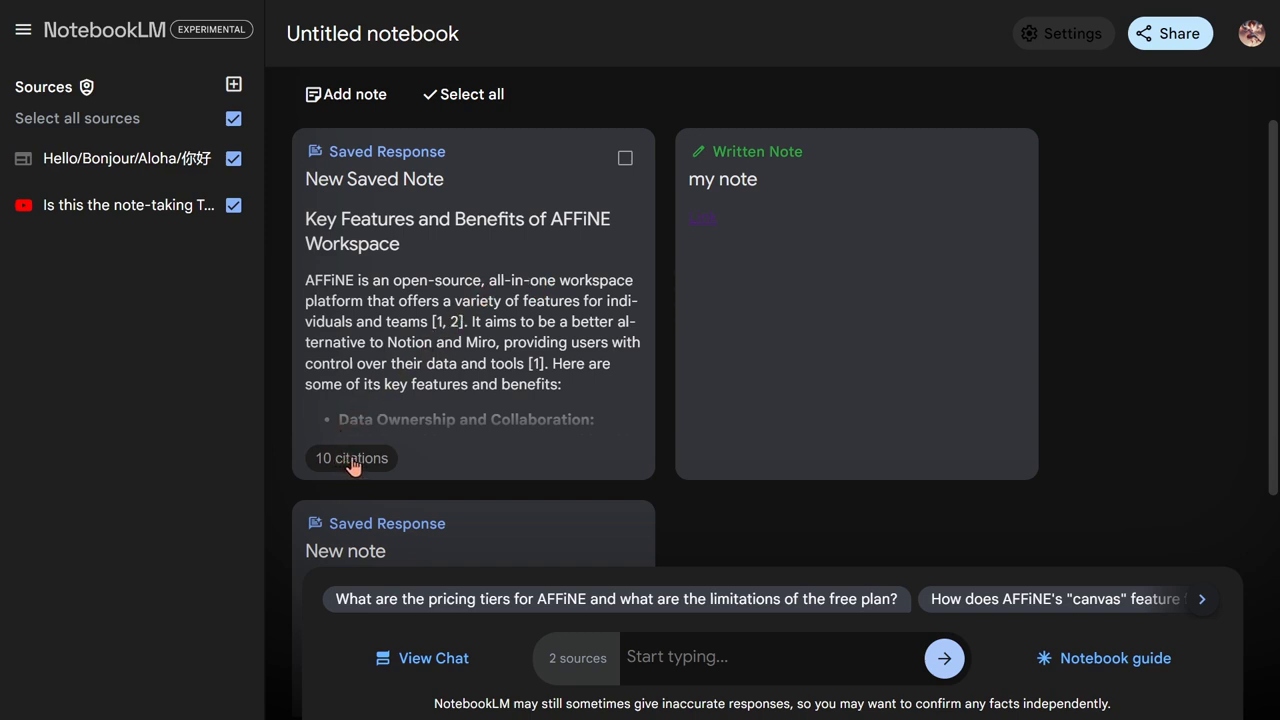
mouse_move(405, 456)
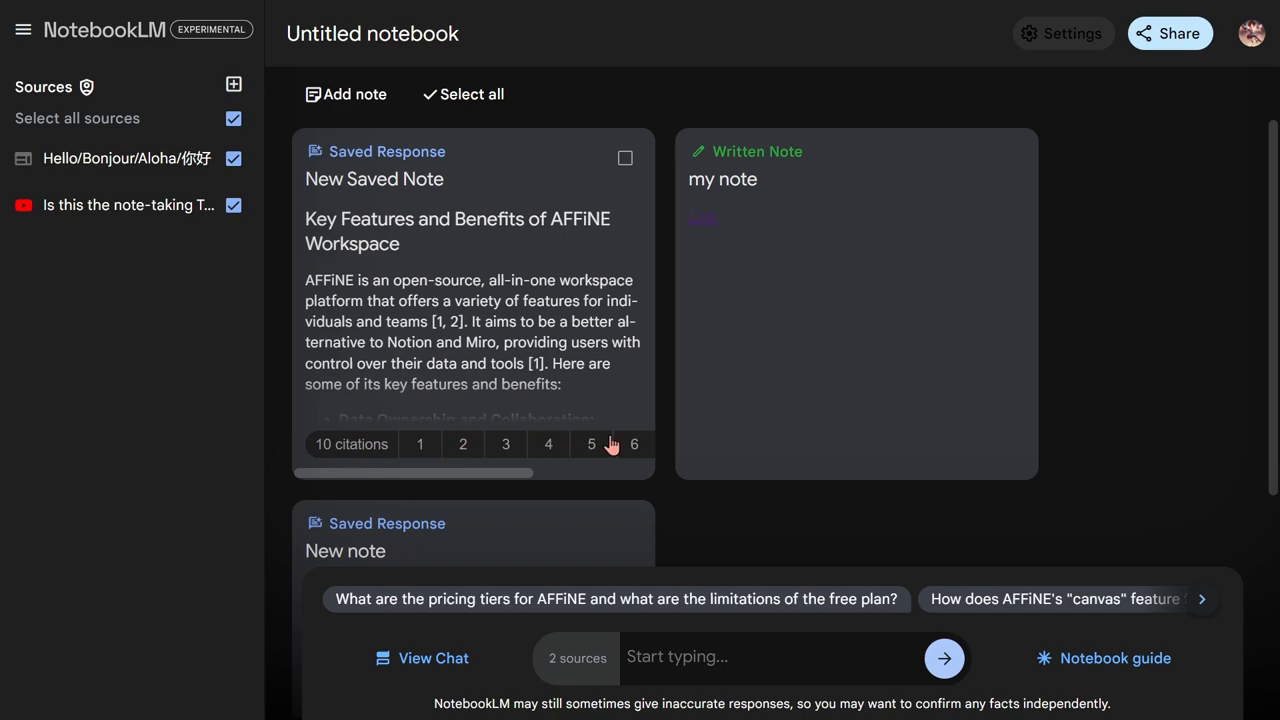
left_click_drag(511, 474, 434, 449)
mouse_move(424, 449)
left_click_drag(745, 284, 747, 155)
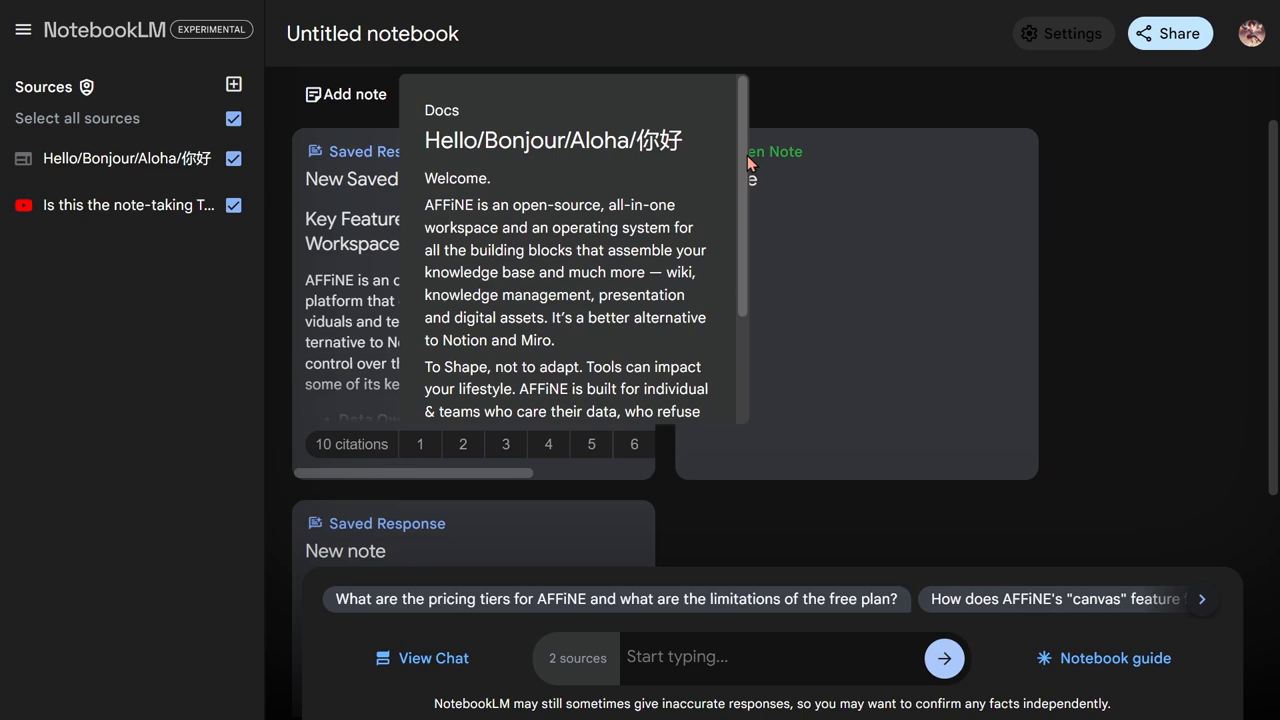
left_click_drag(741, 211, 733, 317)
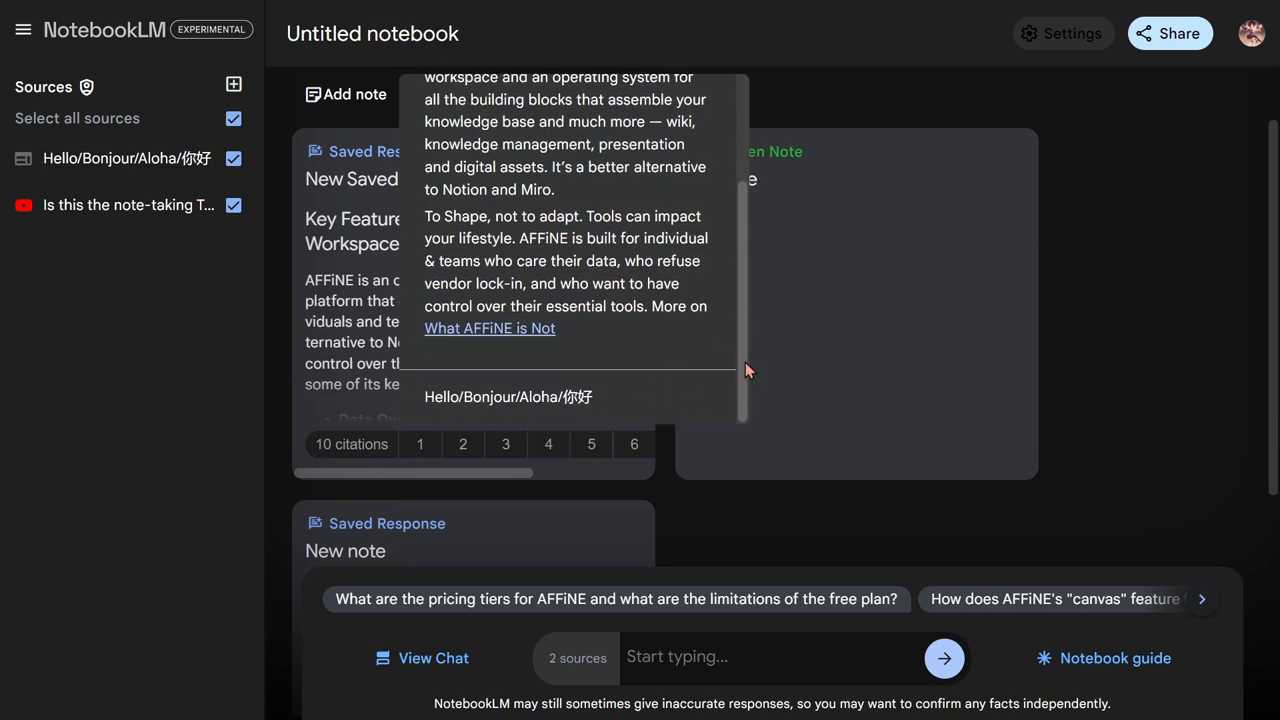
left_click_drag(745, 362, 746, 246)
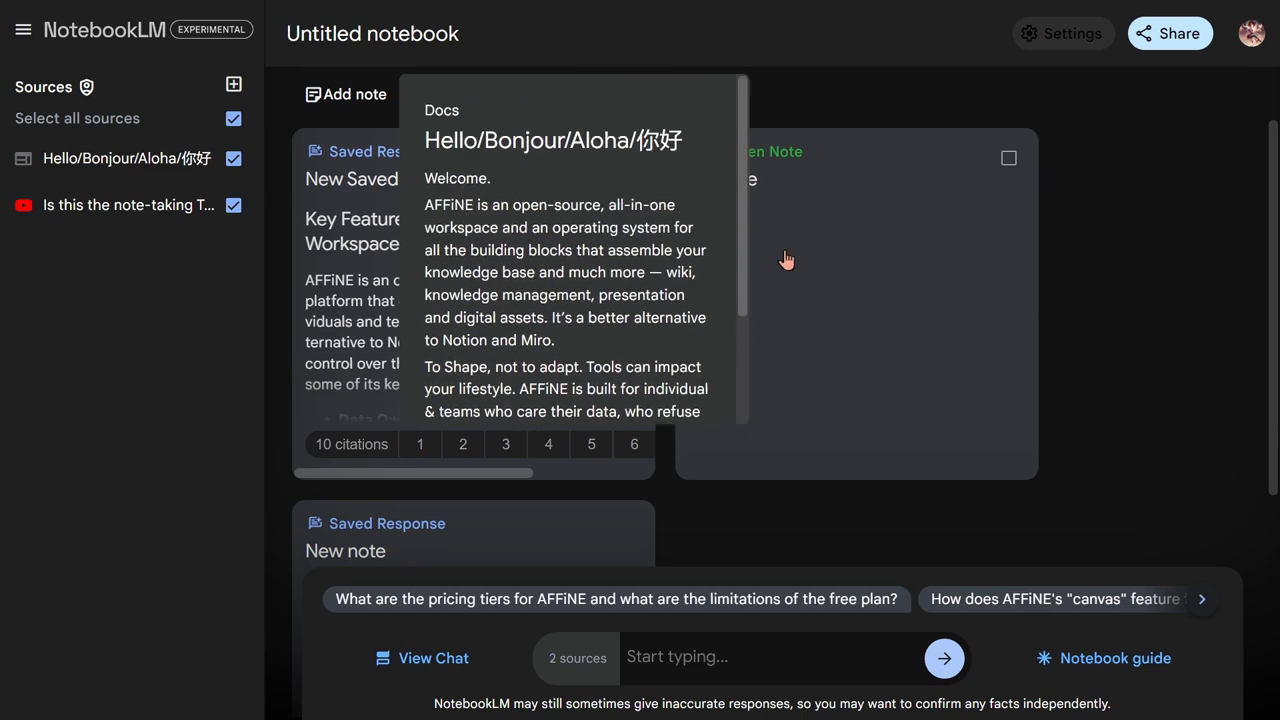
scroll(765, 537, "down", 2)
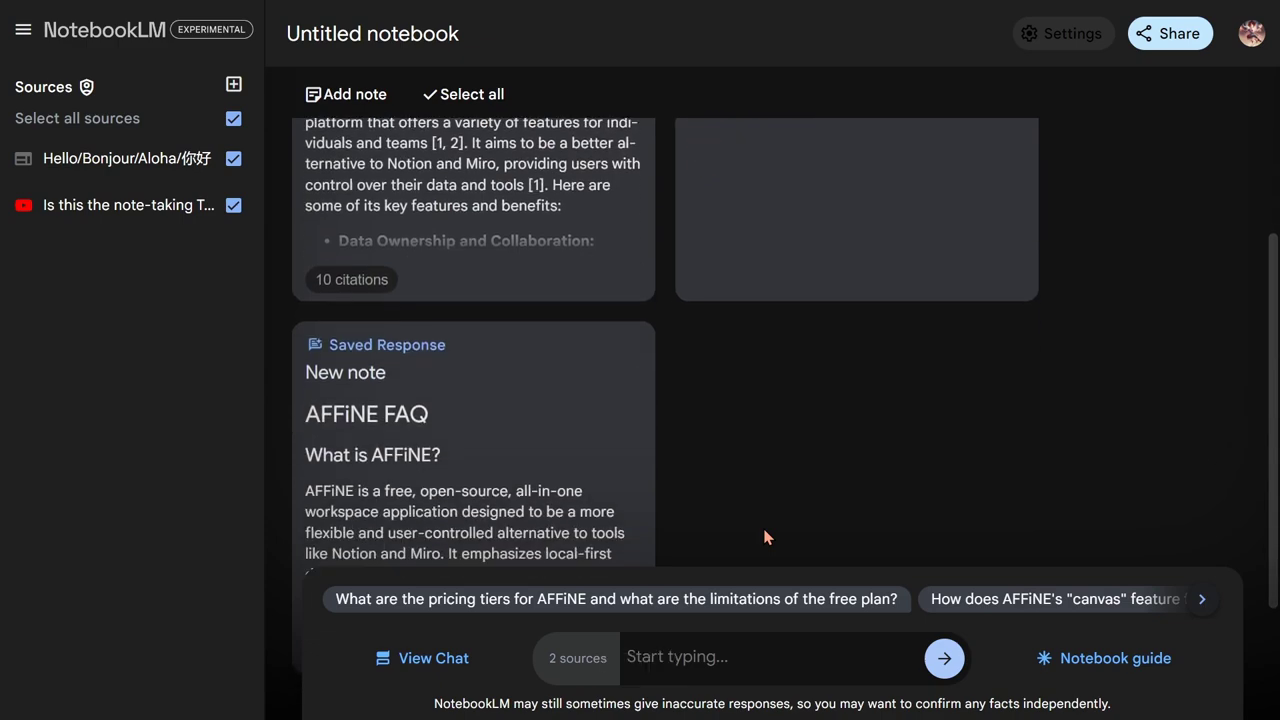
scroll(765, 537, "up", 2)
scroll(765, 537, "down", 4)
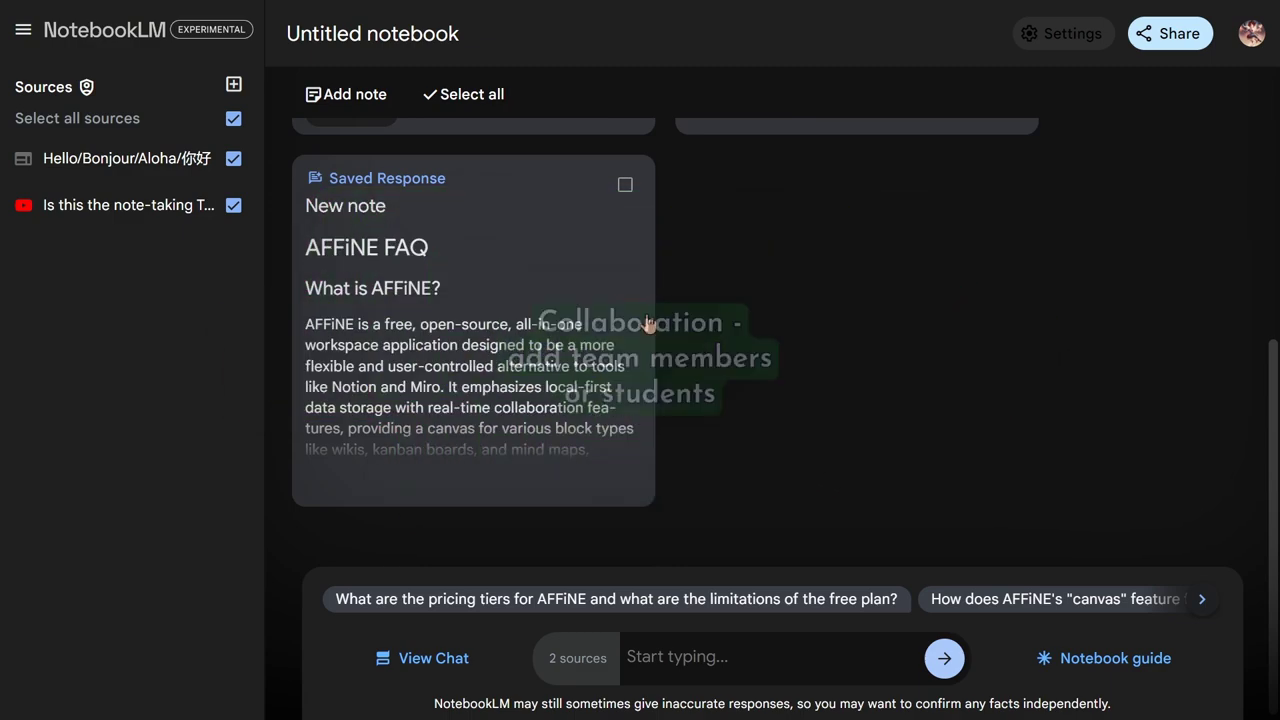
In the notebook's Share settings, add the collaborator's email address from the suggestions
scroll(870, 280, "up", 4)
left_click(1154, 40)
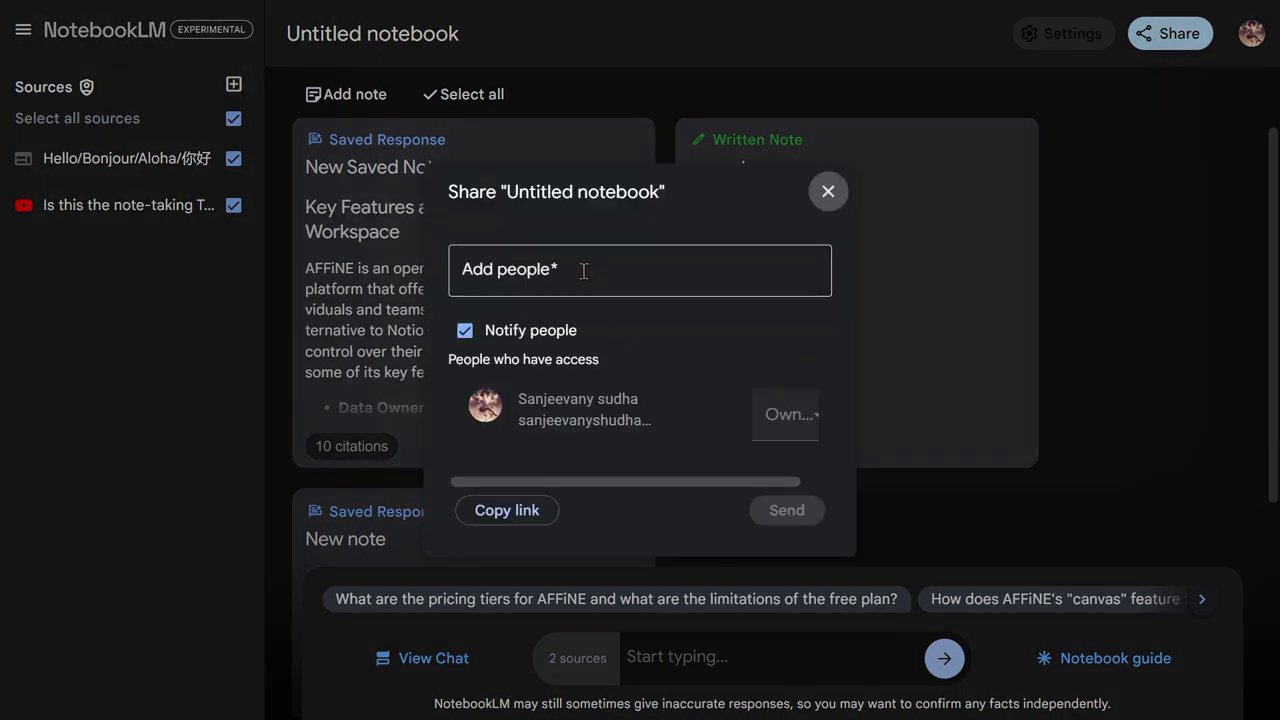
left_click(585, 272)
left_click(603, 318)
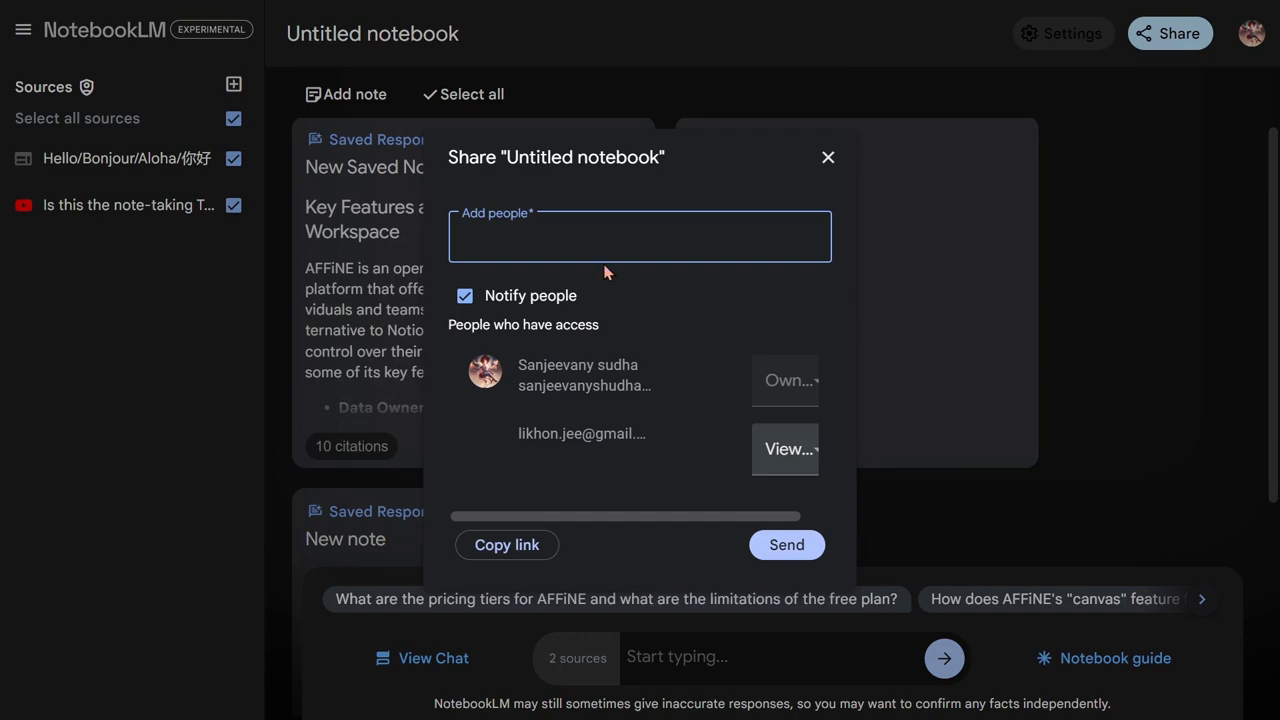
Give the collaborator Editor access and send the sharing invitation
left_click(778, 452)
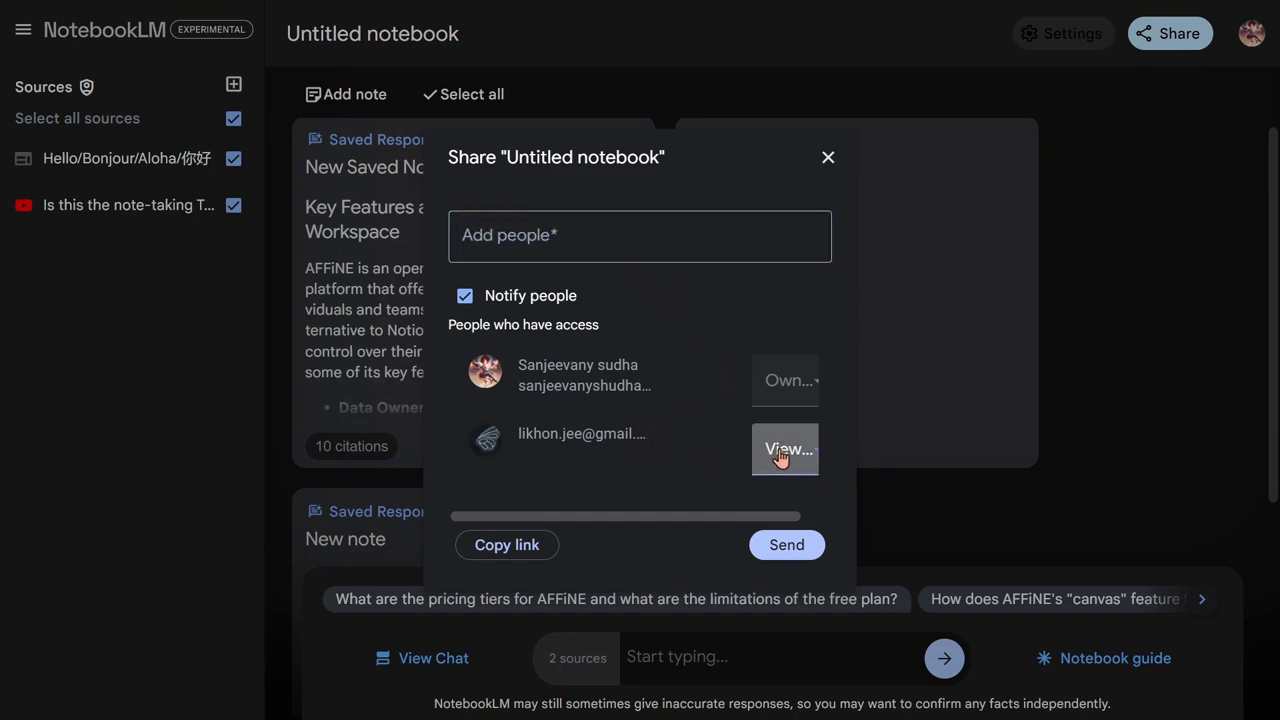
left_click(800, 455)
left_click(795, 455)
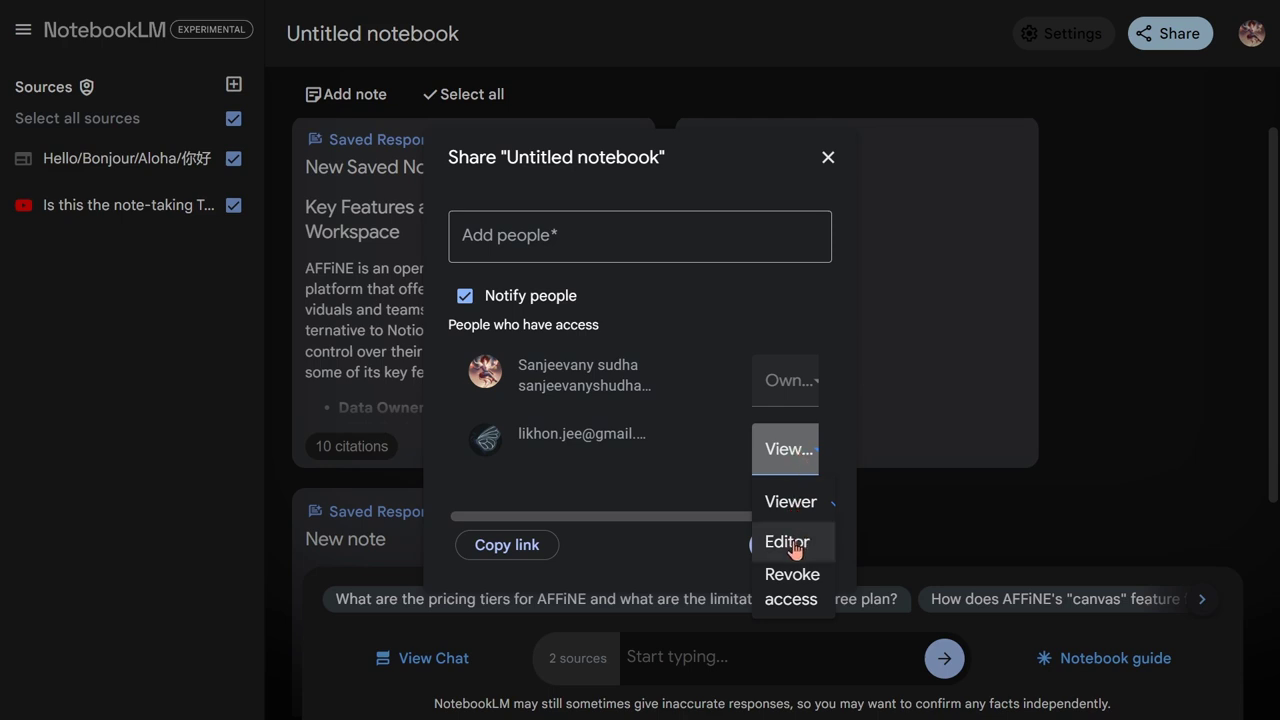
left_click(793, 548)
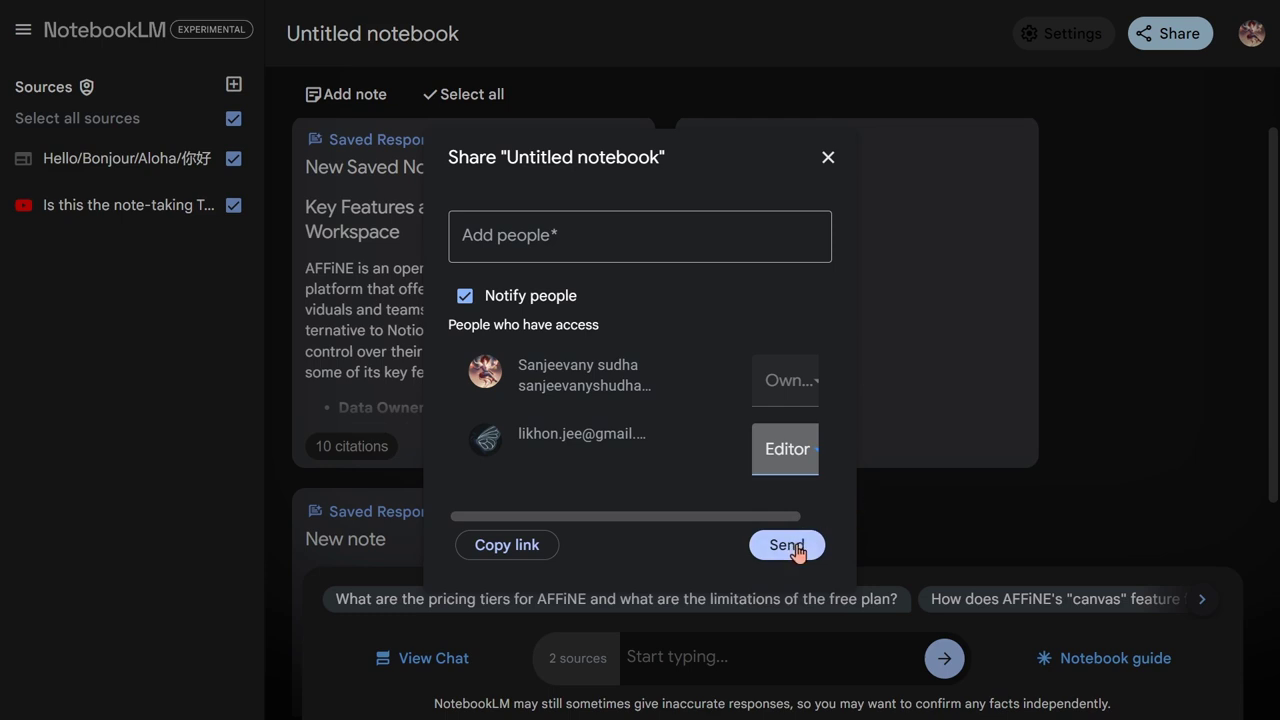
left_click(795, 548)
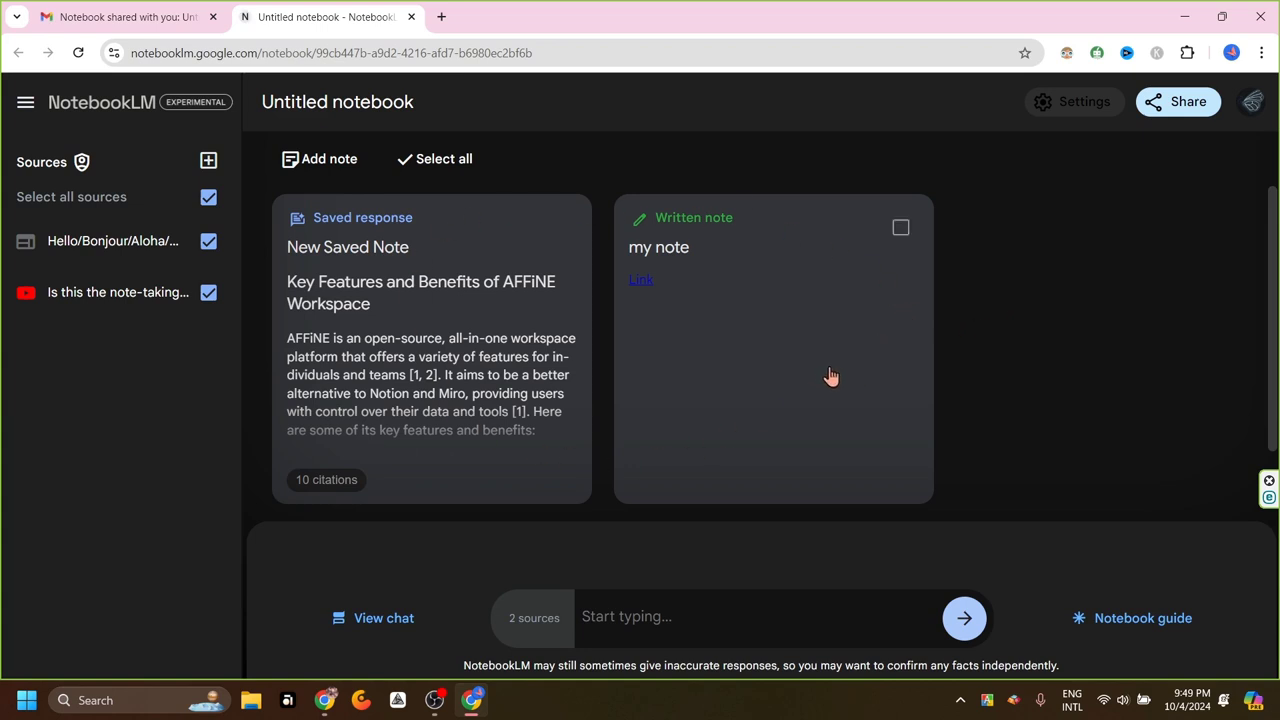
From the collaborator's Chrome window, add a blank written note to the shared notebook
left_click(325, 700)
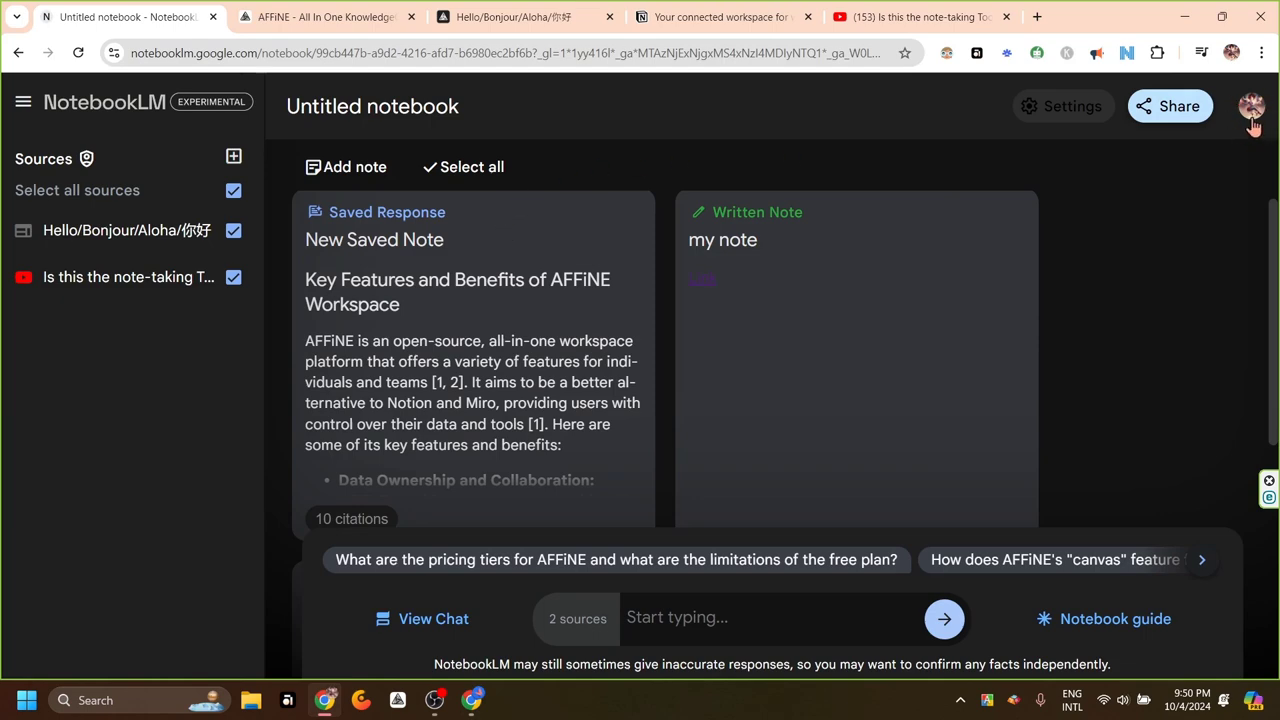
left_click(471, 700)
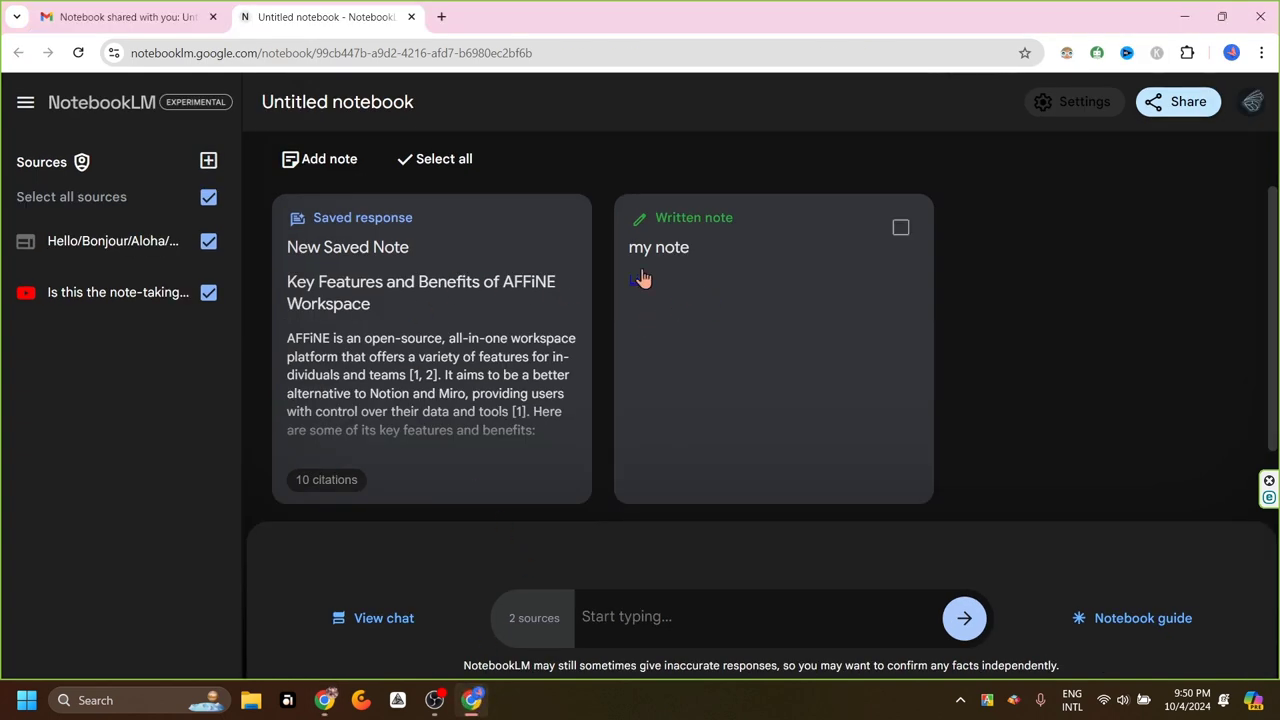
left_click(310, 162)
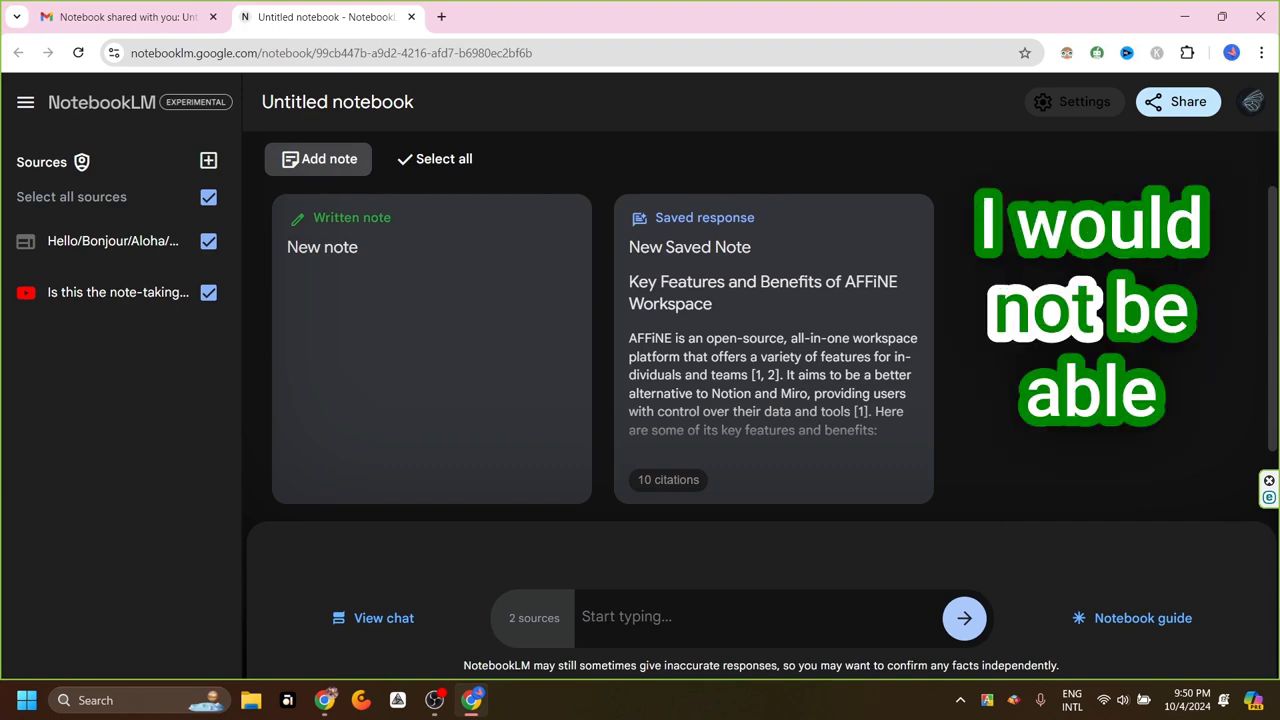
scroll(792, 302, "down", 4)
scroll(1057, 306, "up", 4)
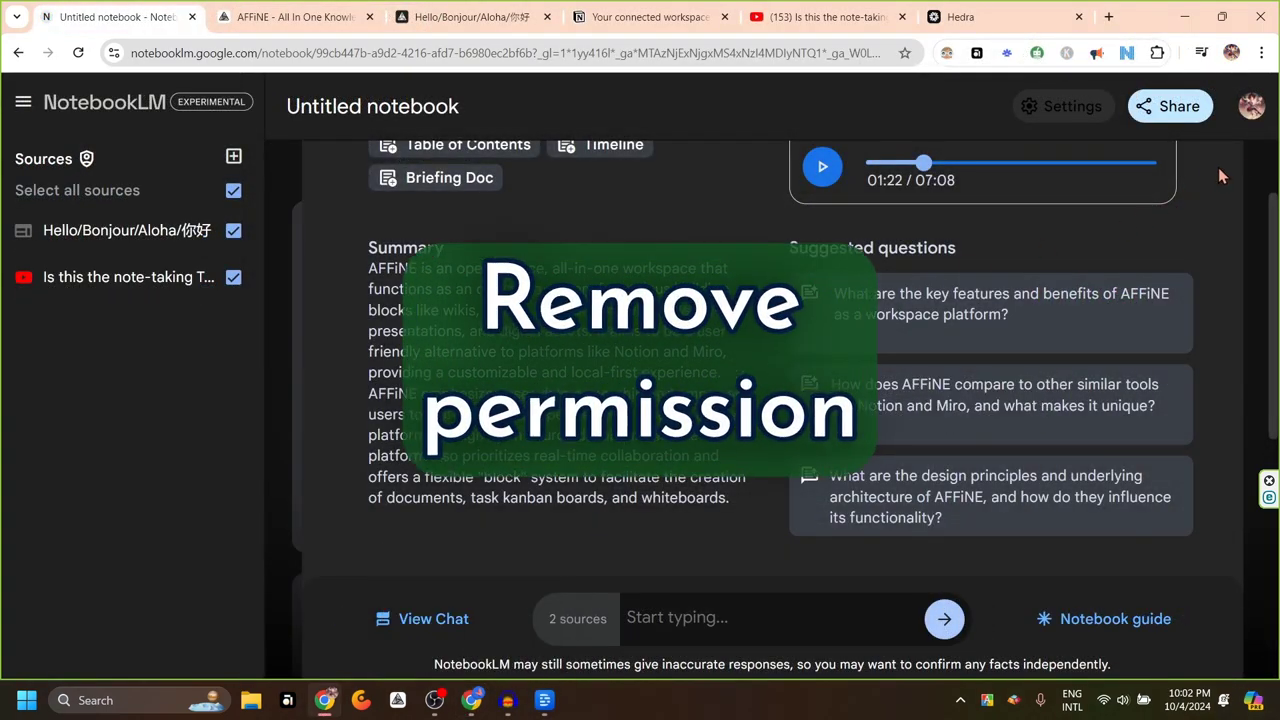
Revoke the second collaborator's Editor access from the notebook's Share settings
left_click(1163, 112)
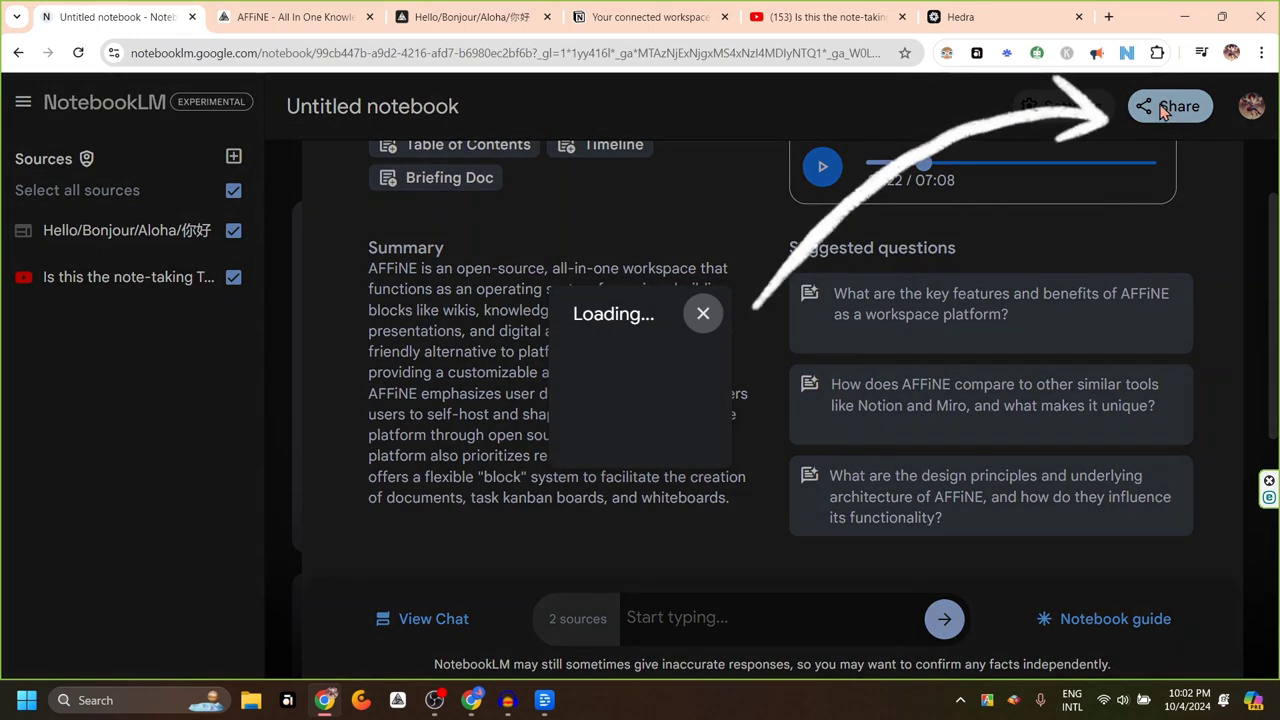
left_click(795, 476)
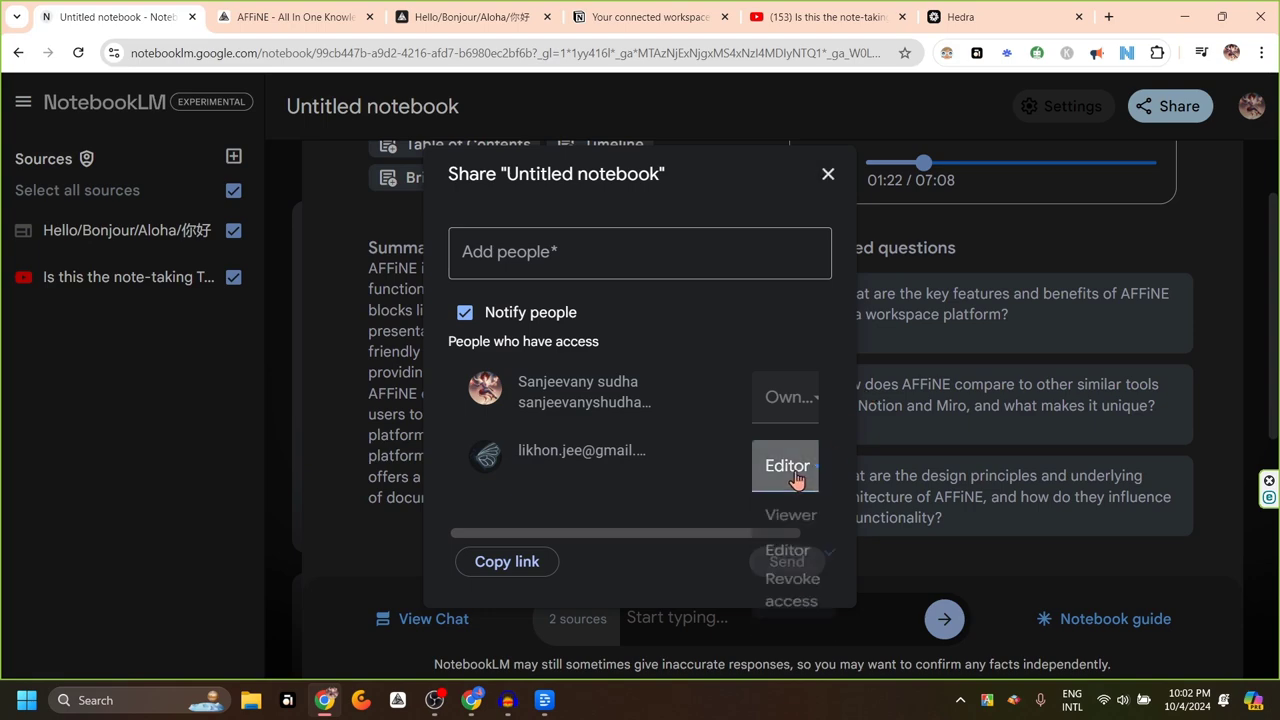
left_click(808, 610)
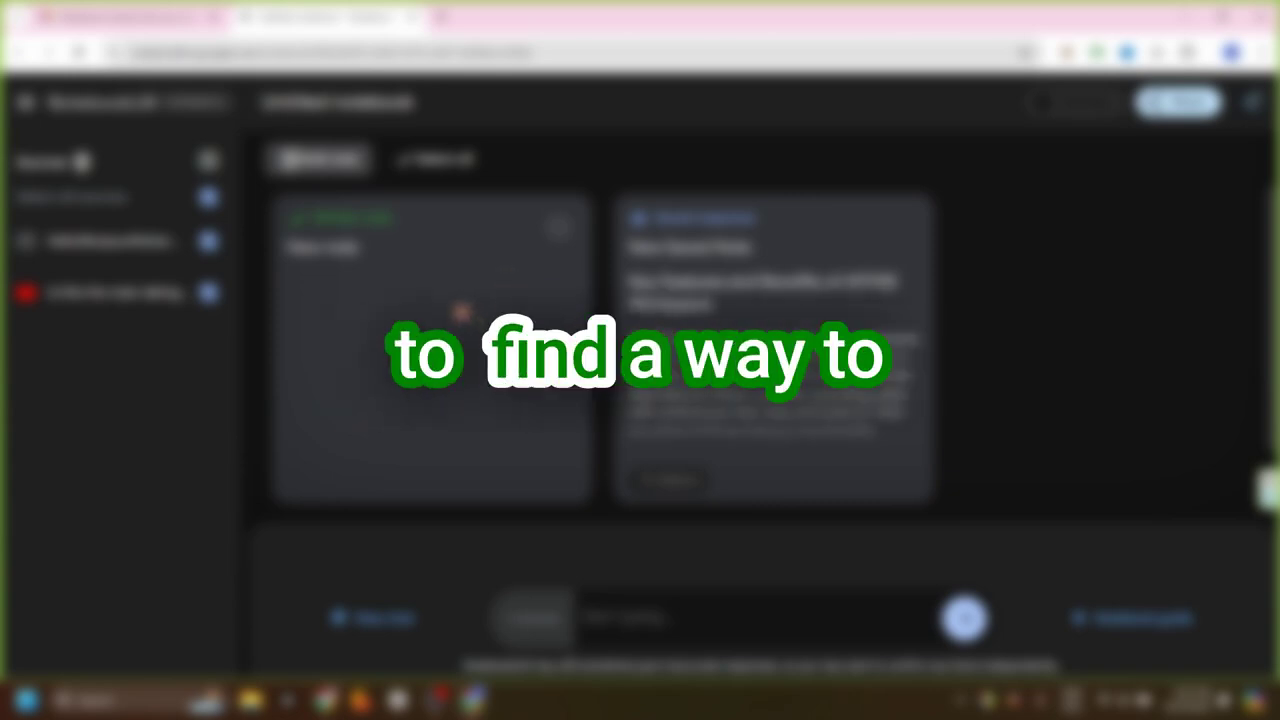
left_click(450, 318)
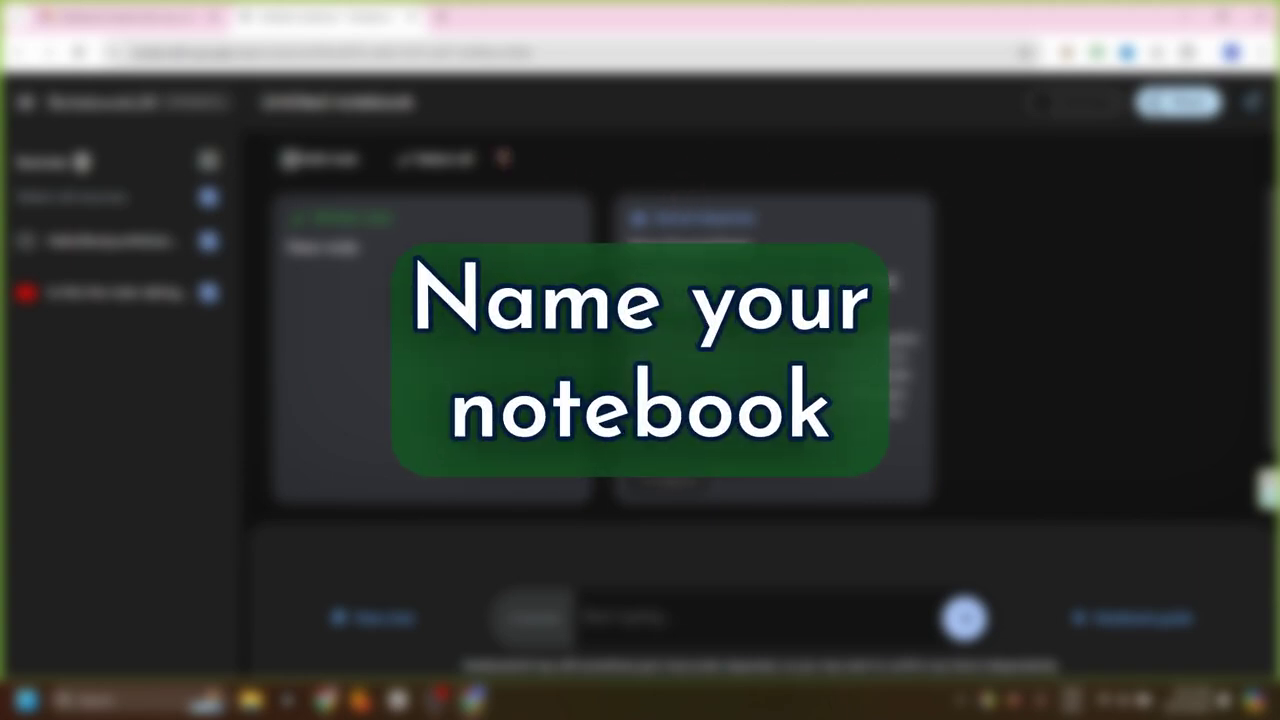
Replace the title 'Untitled notebook' with 'Notebook about Affine'
left_click(415, 103)
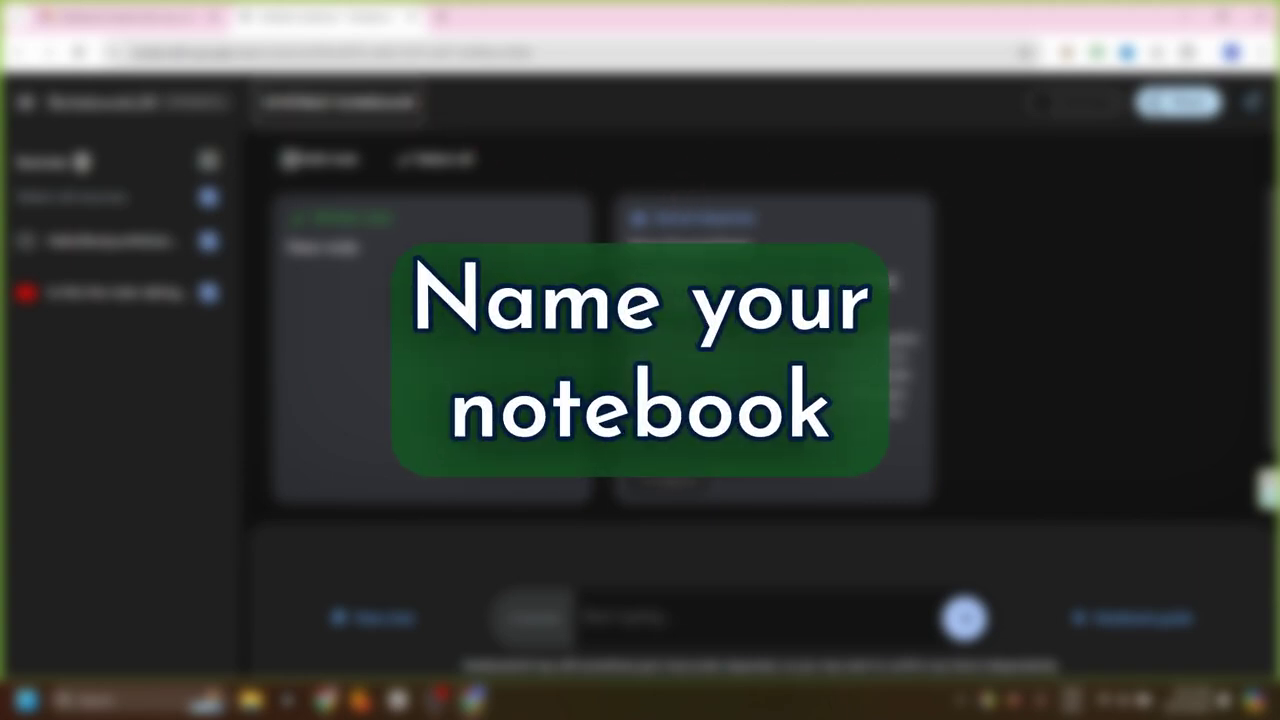
left_click_drag(333, 103, 258, 103)
left_click(337, 103)
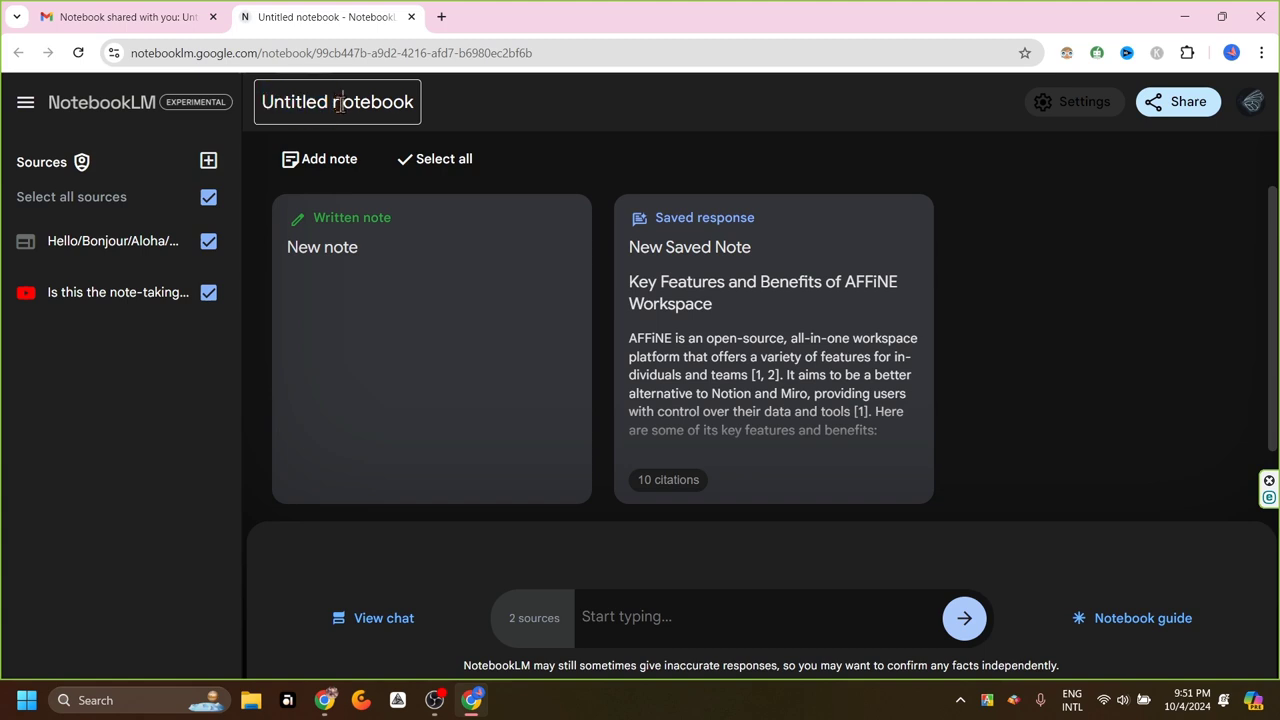
key("shift+Home")
type("Notebook about Affine")
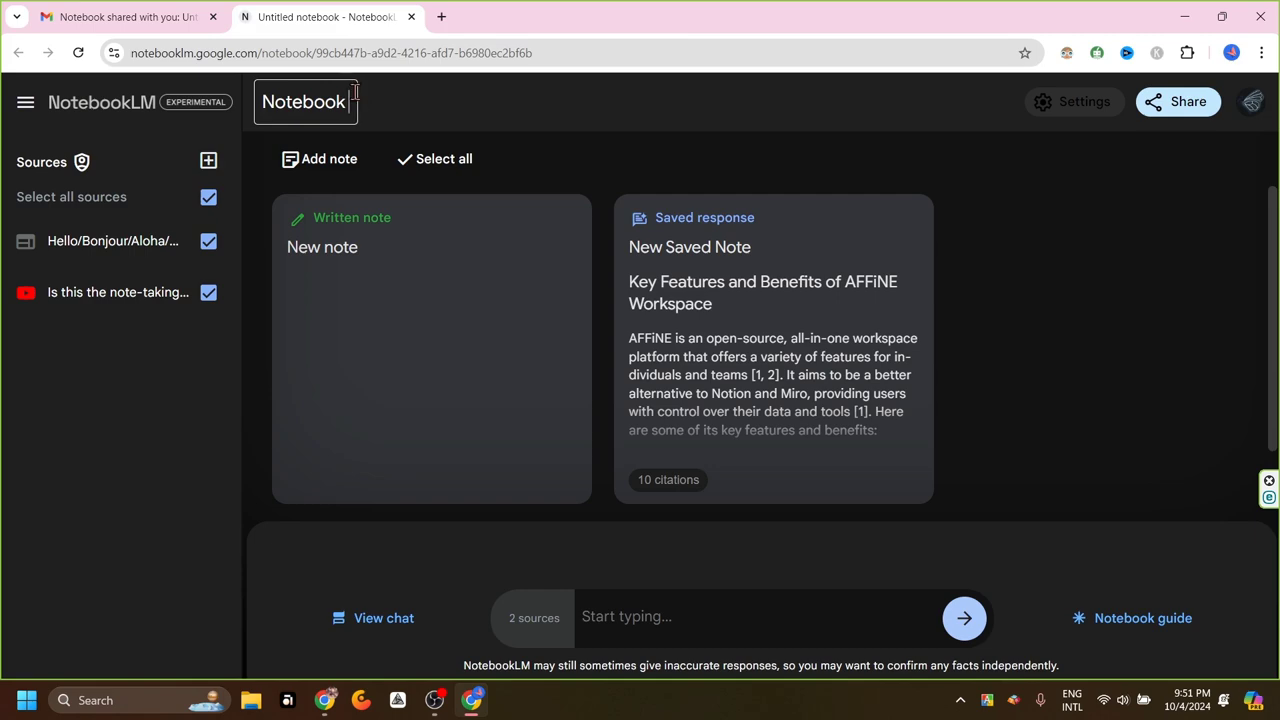
key("Return")
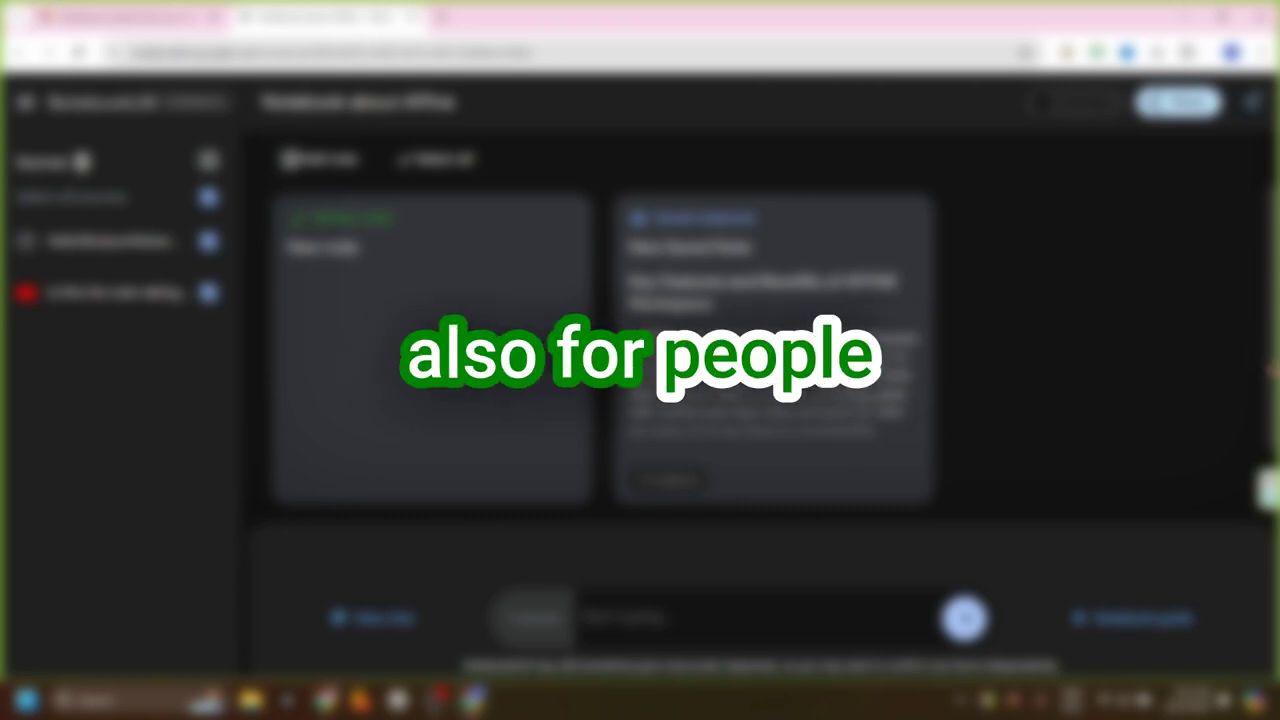
scroll(1080, 422, "down", 3)
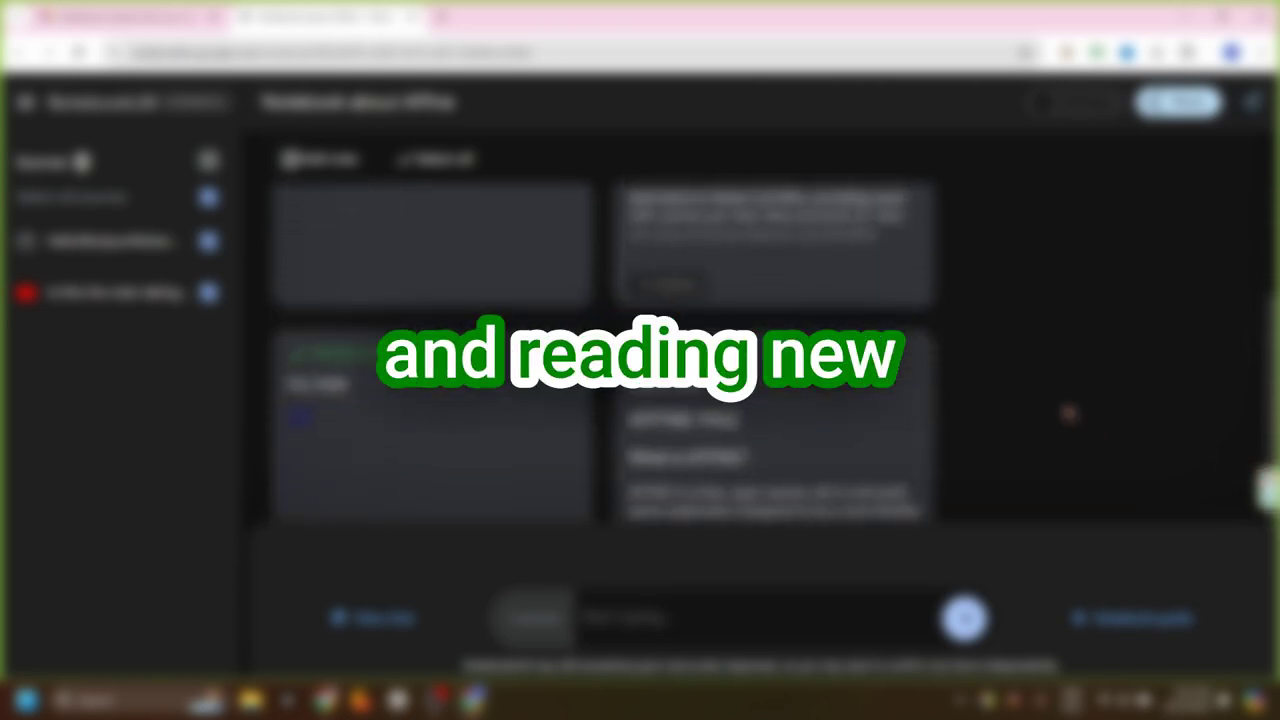
scroll(1075, 418, "down", 3)
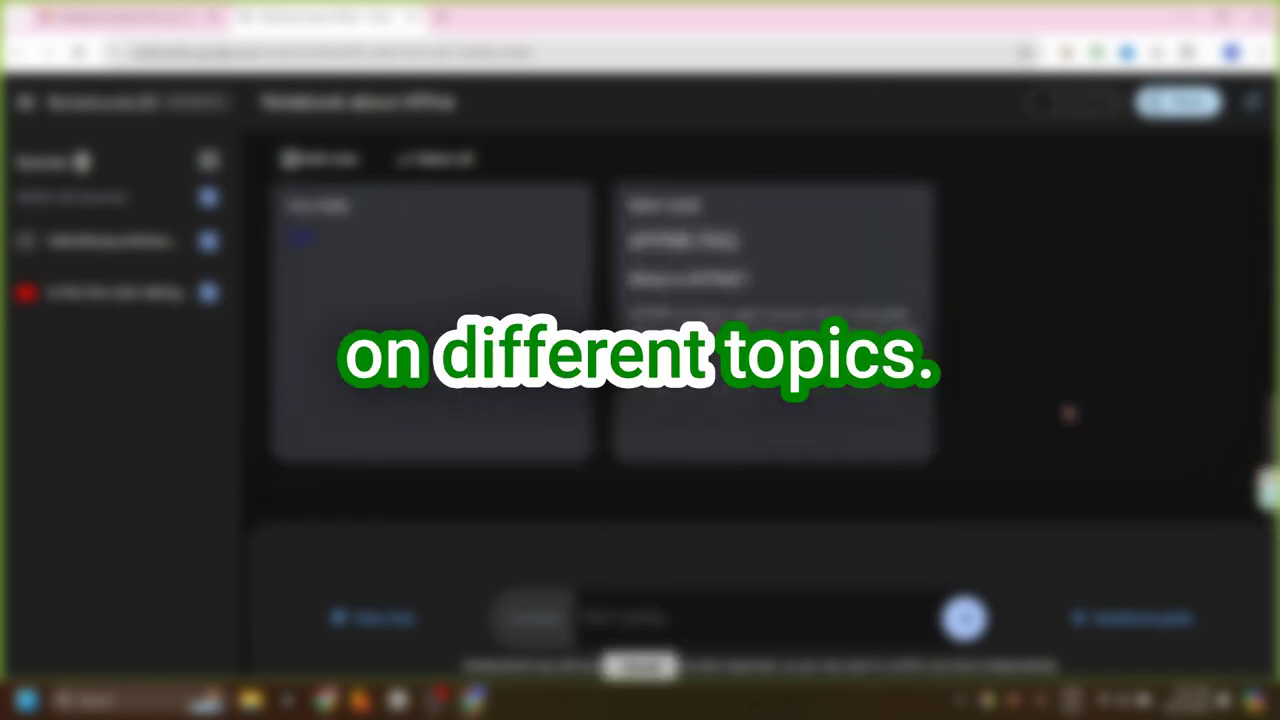
Open the Notebook guide to show the AFFiNE summary and Audio Overview player
scroll(1070, 413, "up", 3)
left_click(1133, 617)
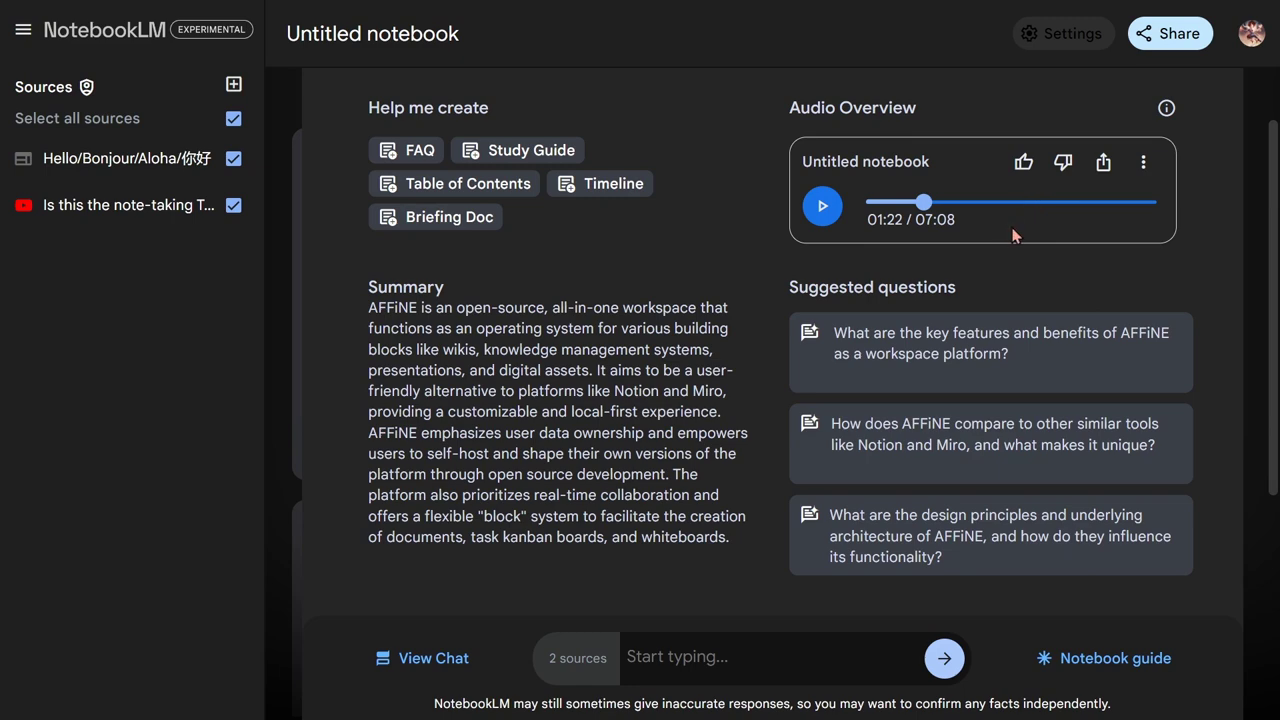
Check the Audio Overview's share dialog and three-dot menu, closing both without changes
left_click(1104, 166)
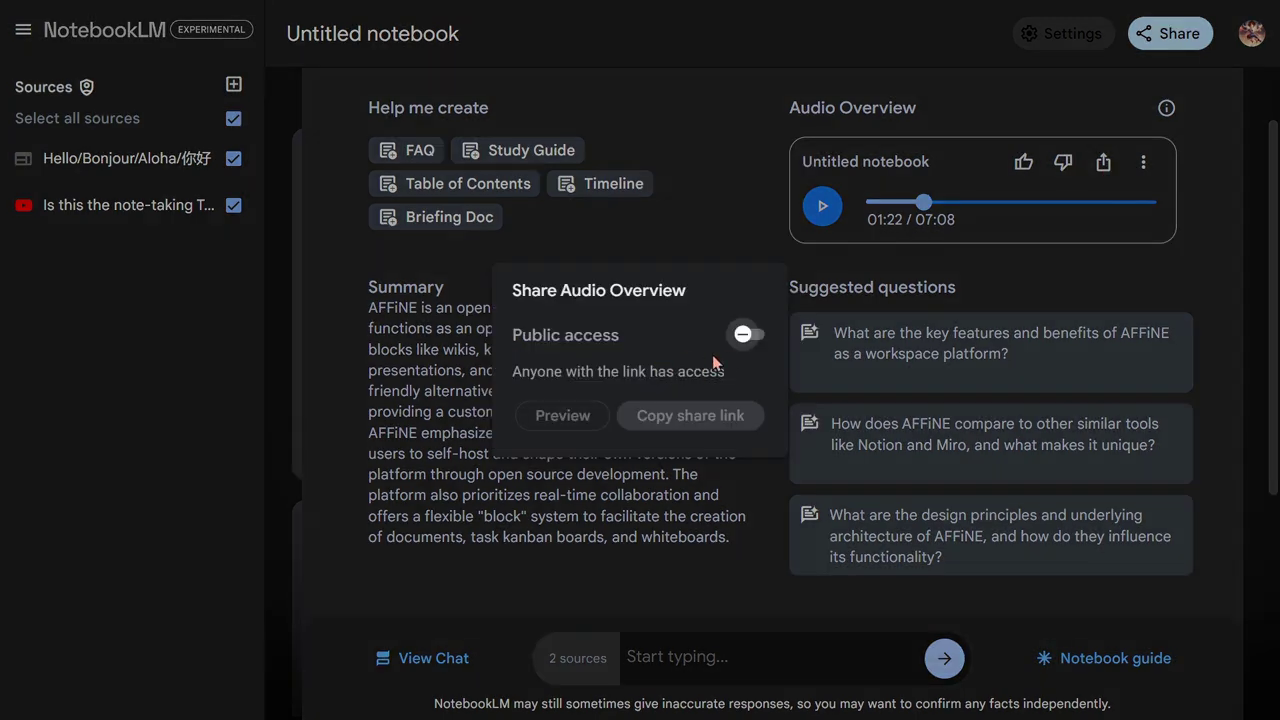
left_click(1058, 287)
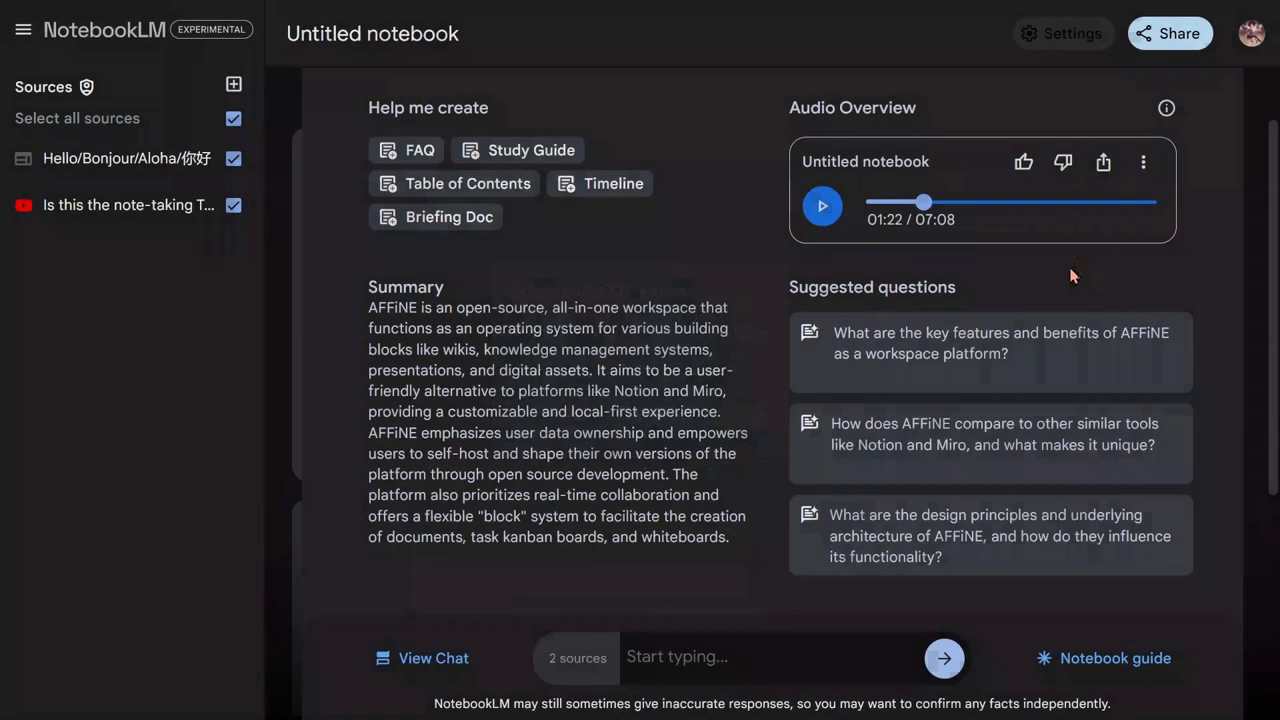
left_click(1144, 166)
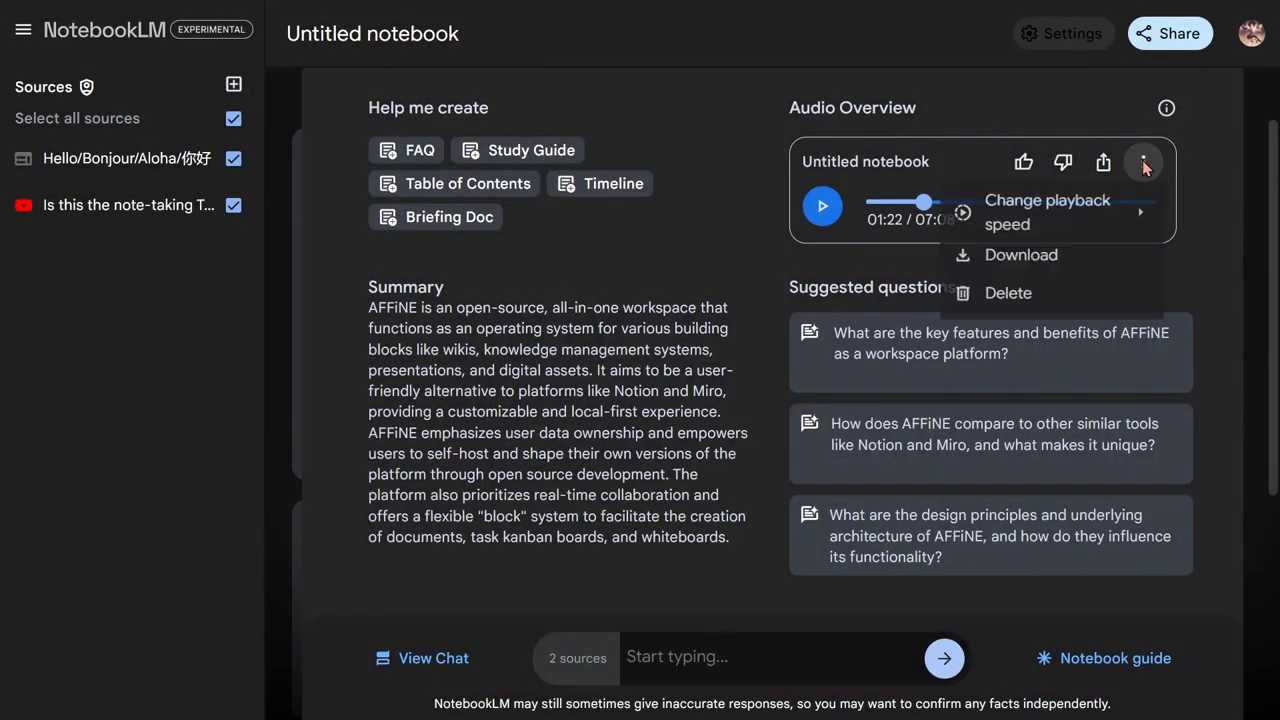
mouse_move(1126, 212)
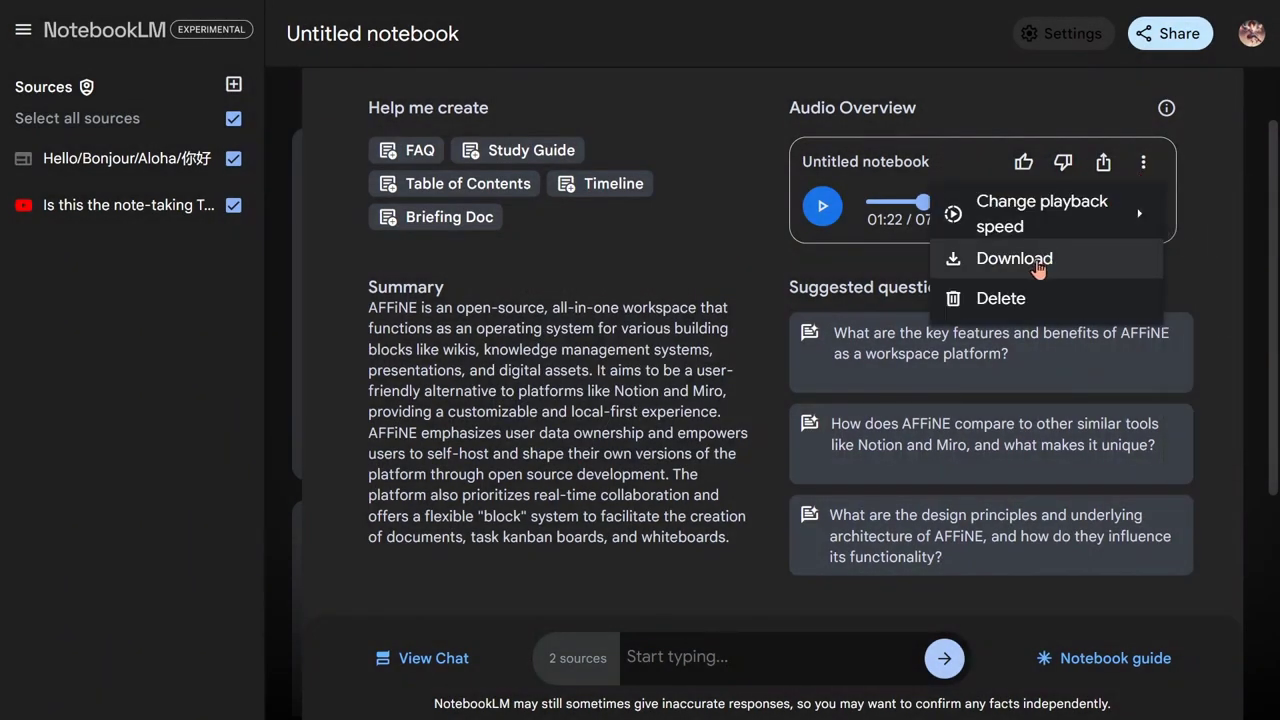
left_click(1209, 240)
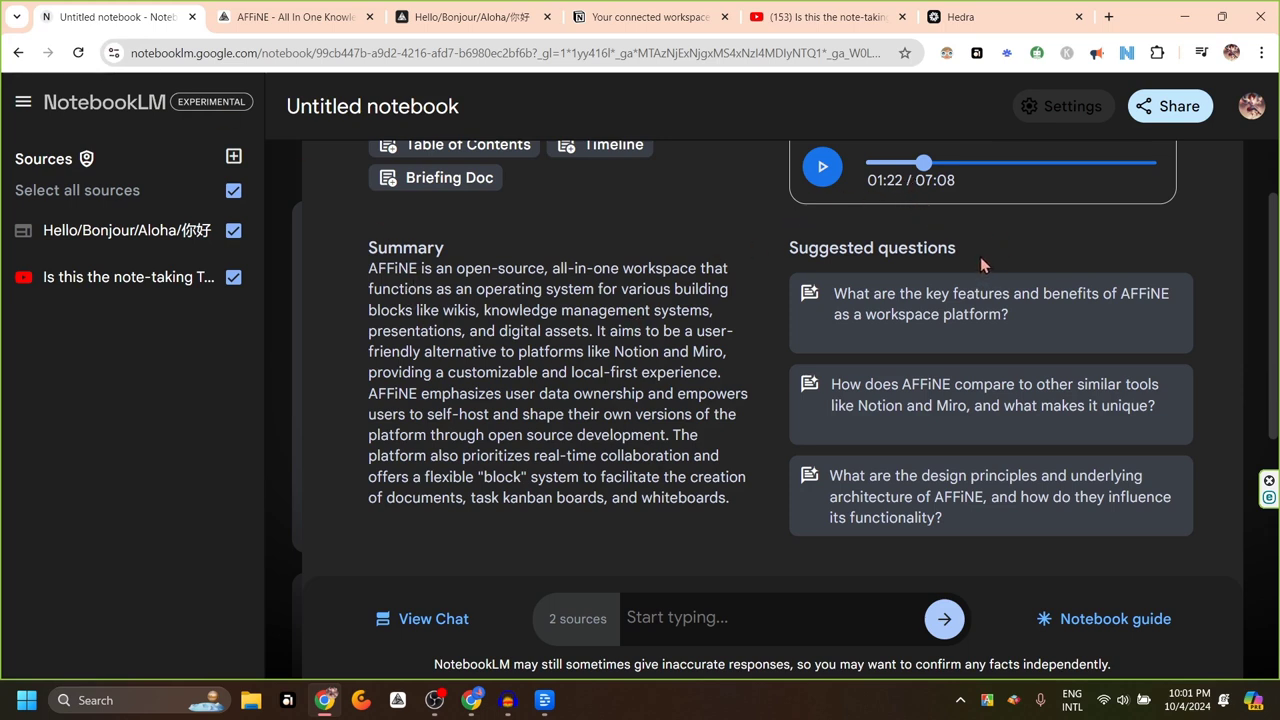
Browse the hedra.com homepage to view its Create and Stylize video tool cards
left_click(962, 20)
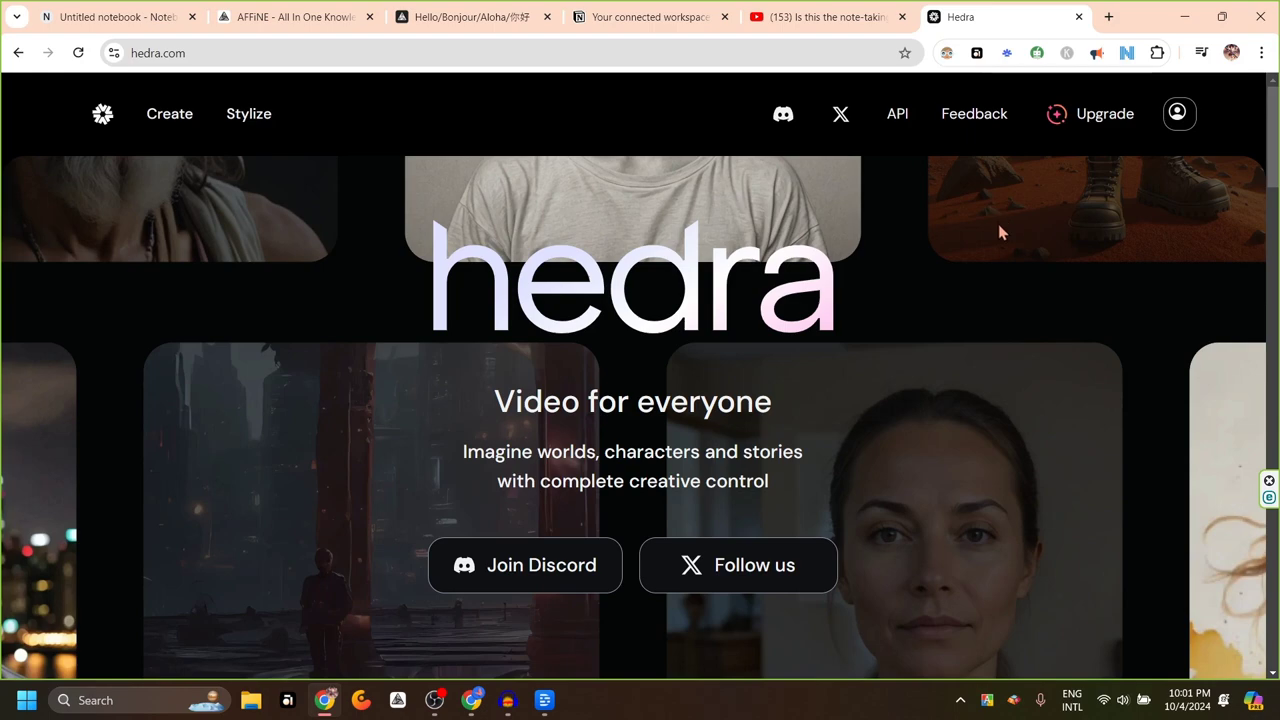
scroll(883, 341, "down", 5)
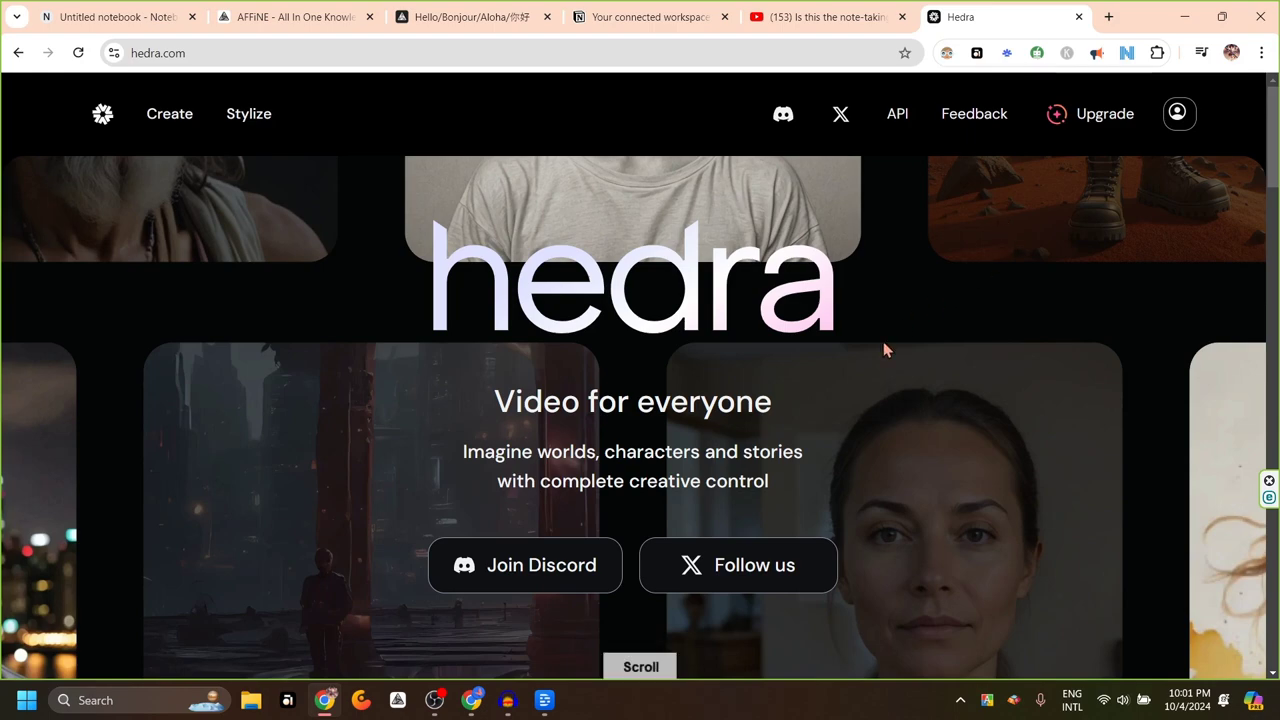
scroll(883, 347, "up", 3)
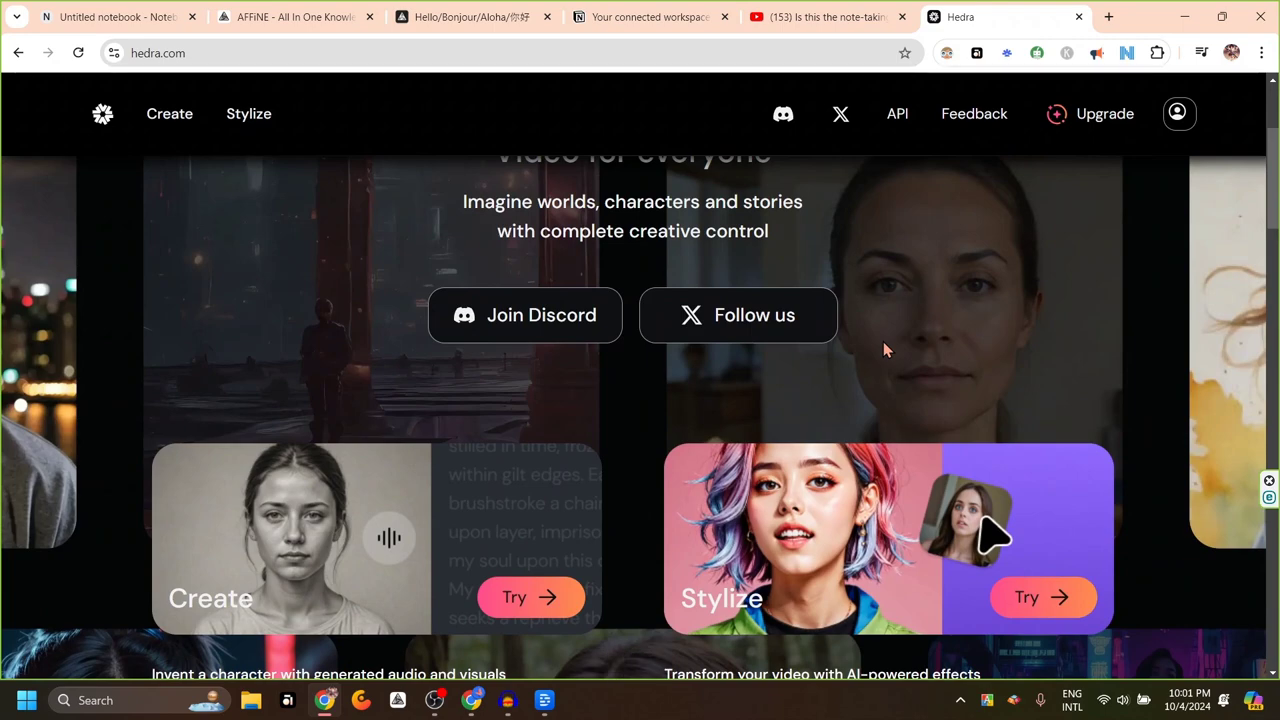
scroll(884, 343, "down", 5)
scroll(884, 350, "down", 5)
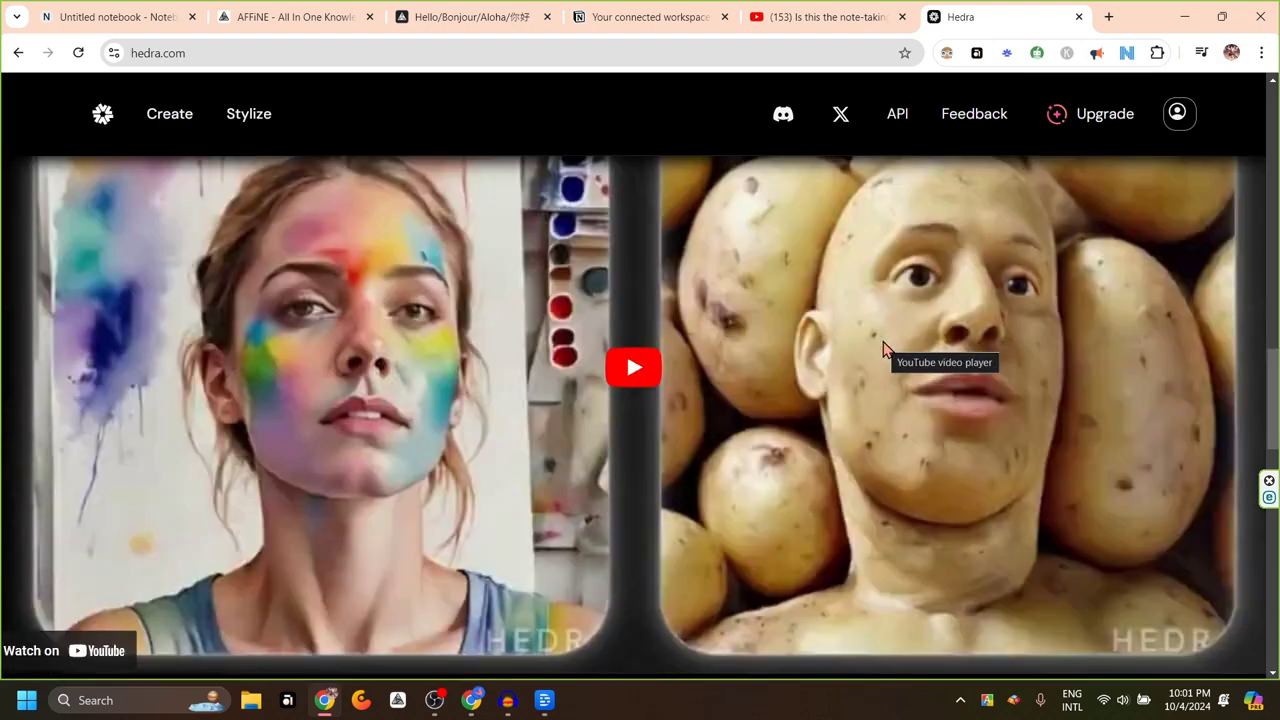
scroll(883, 347, "up", 8)
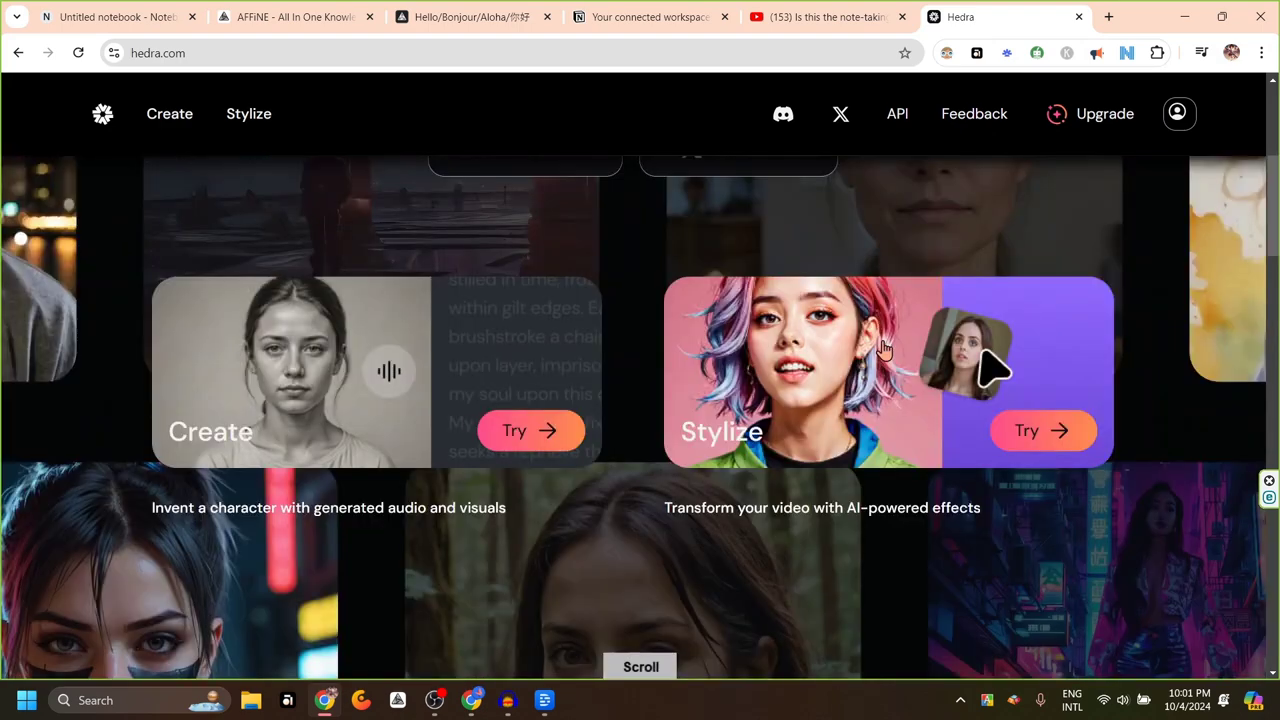
scroll(884, 347, "up", 2)
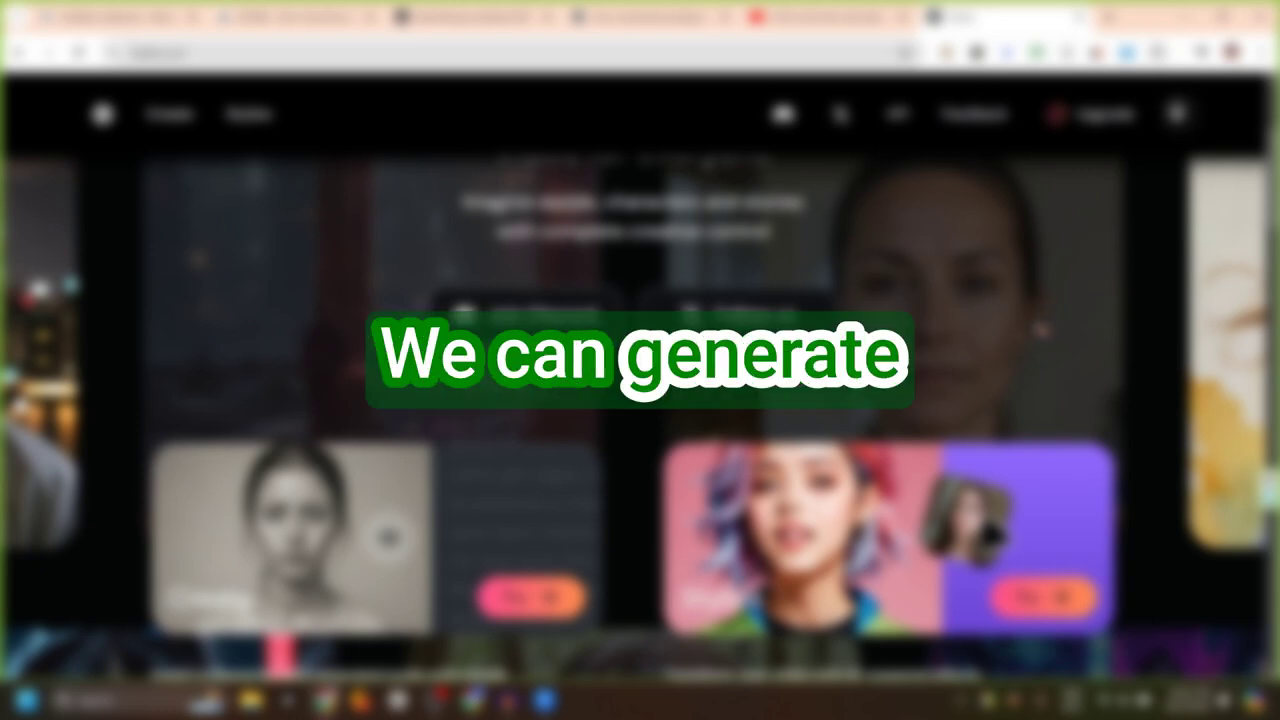
scroll(640, 400, "down", 2)
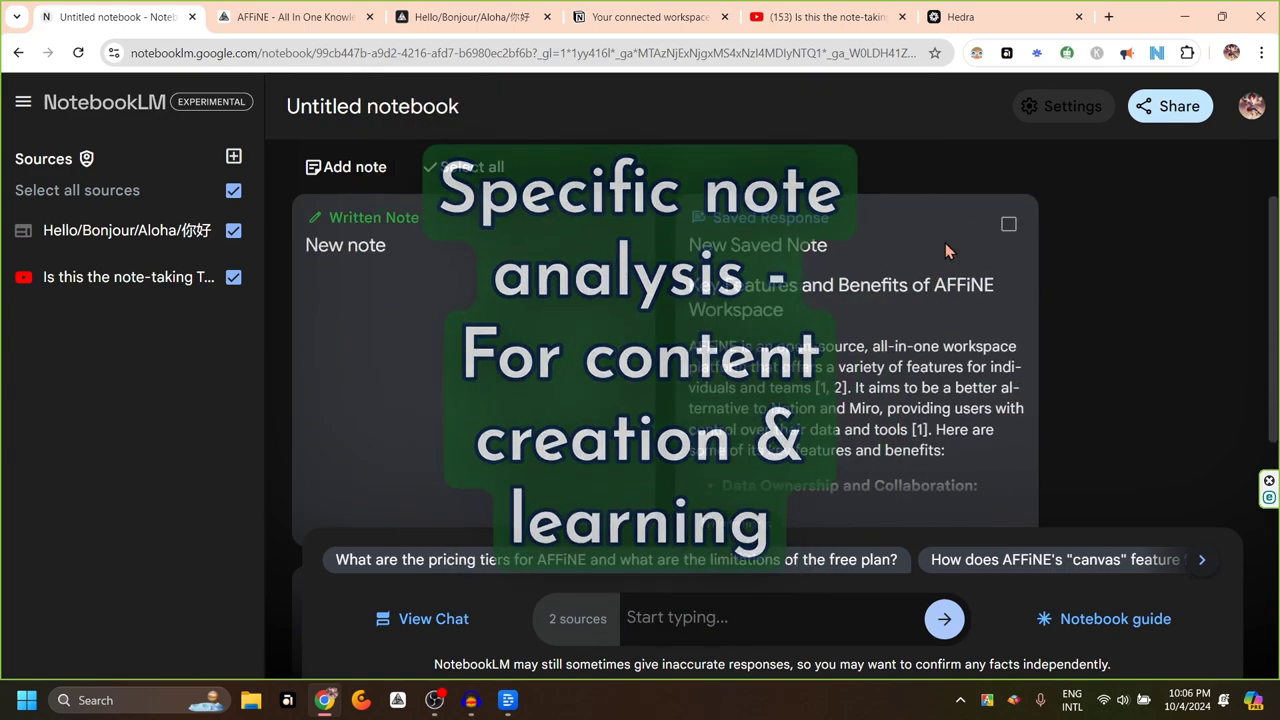
Select the saved AFFiNE response note and run Help me understand for summary and key terms
left_click(1008, 228)
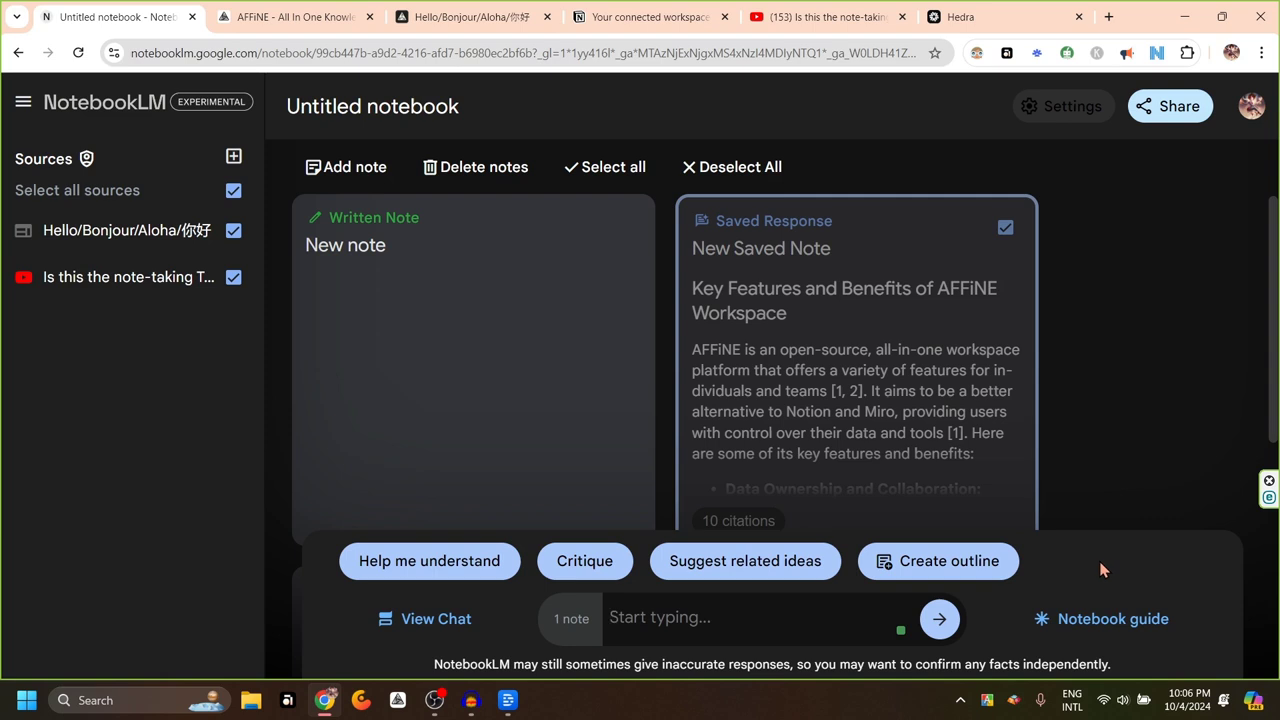
left_click(452, 566)
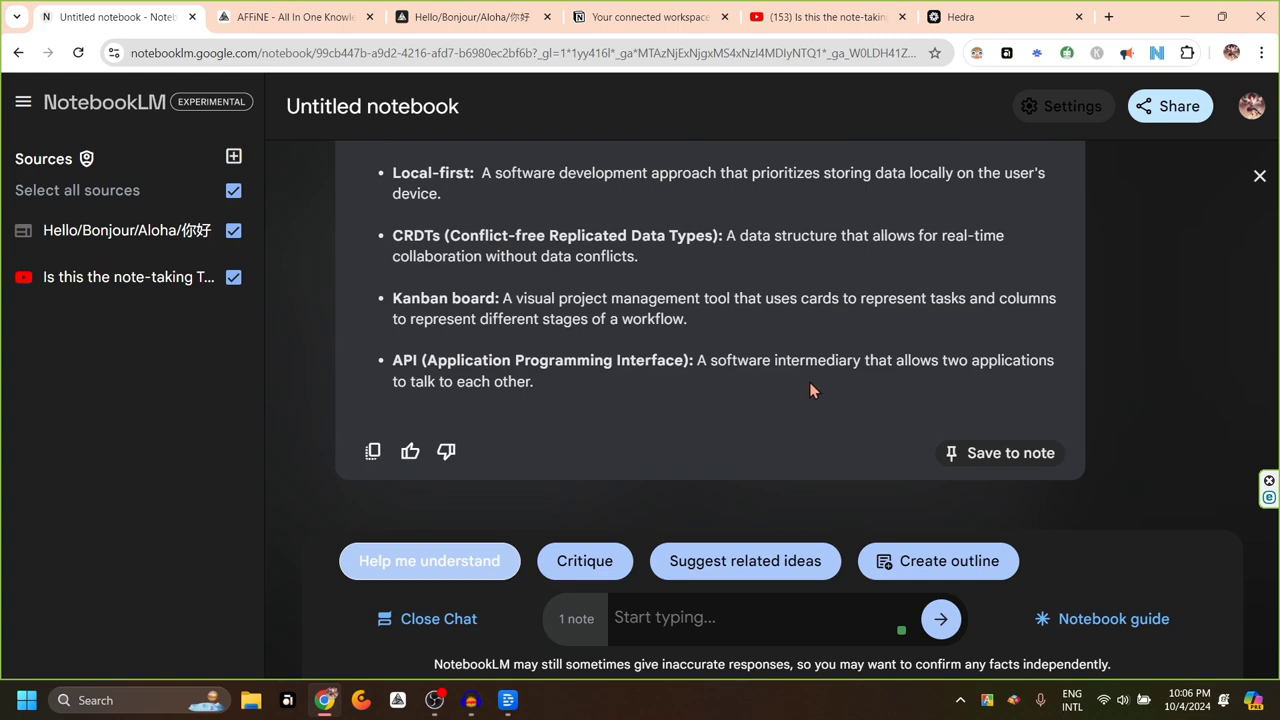
scroll(845, 363, "up", 9)
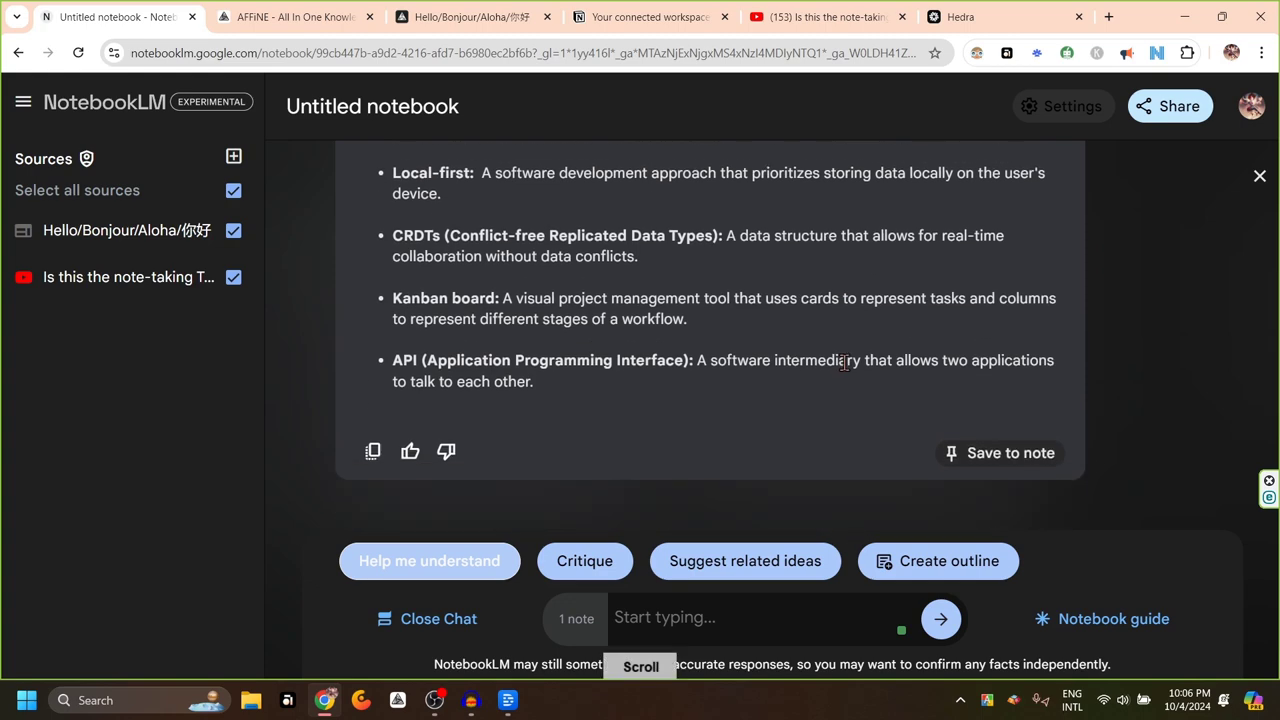
scroll(845, 368, "down", 7)
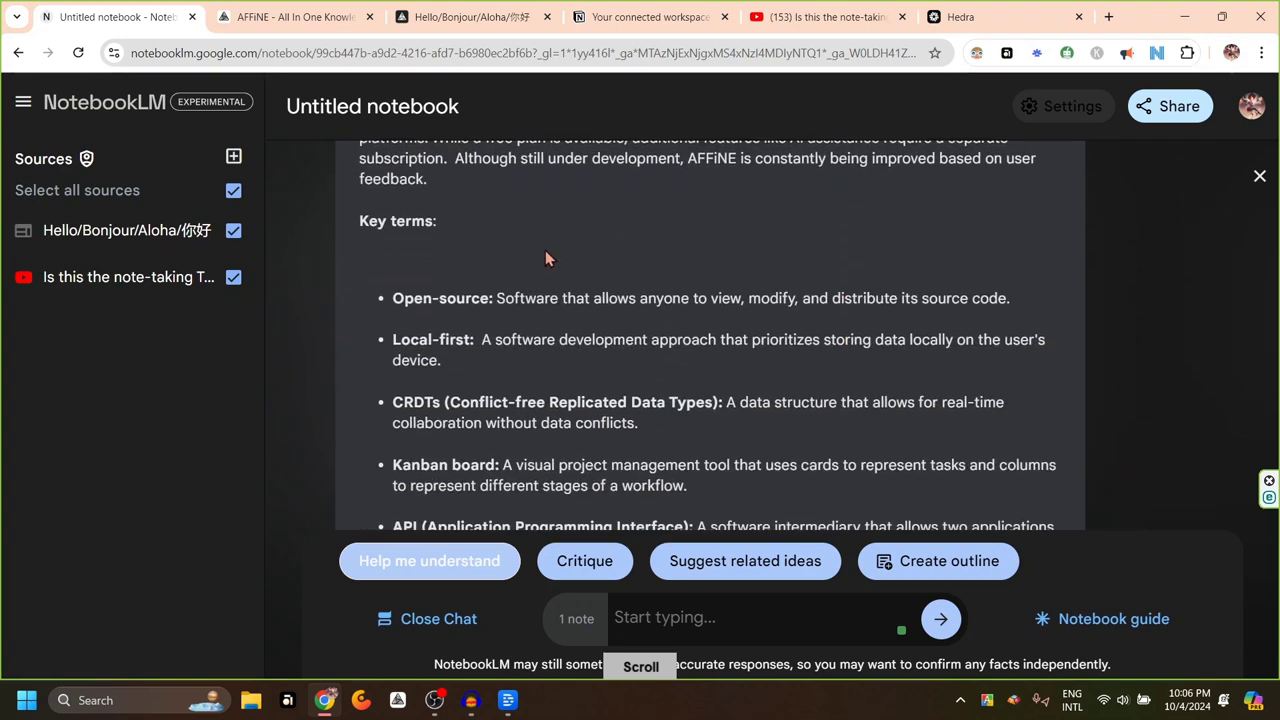
scroll(568, 428, "down", 2)
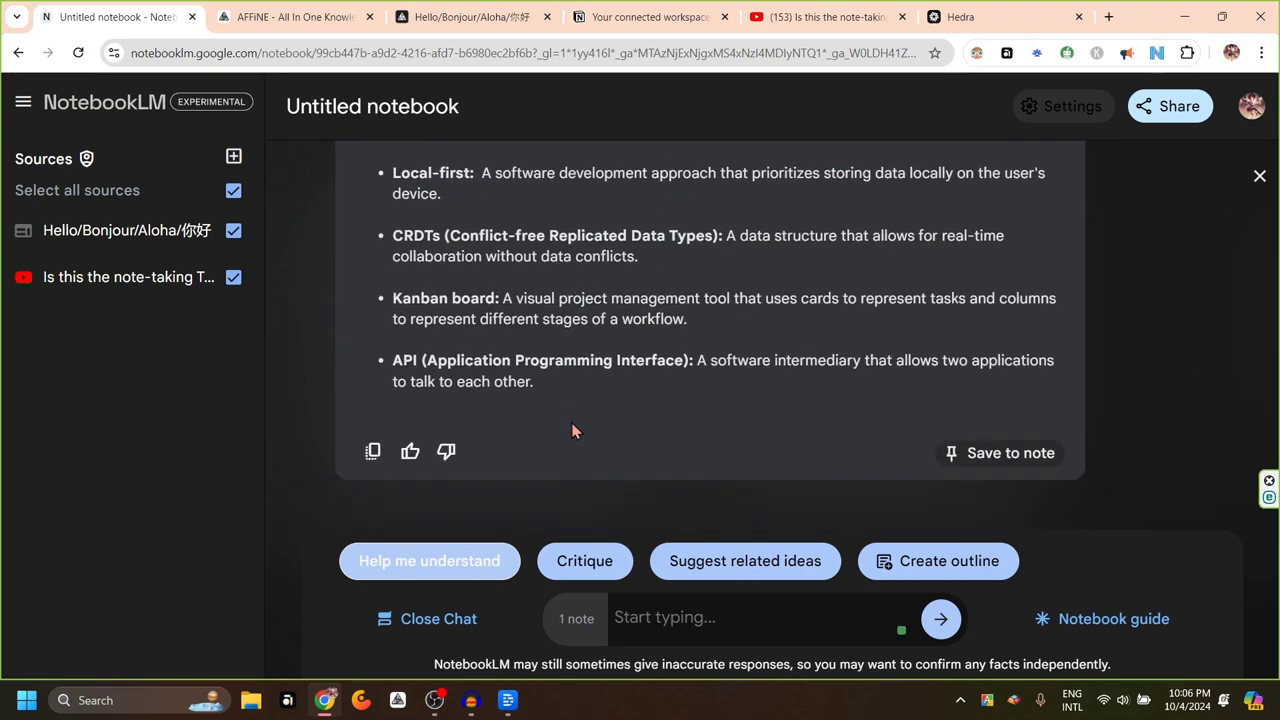
scroll(590, 400, "up", 4)
scroll(585, 437, "up", 1)
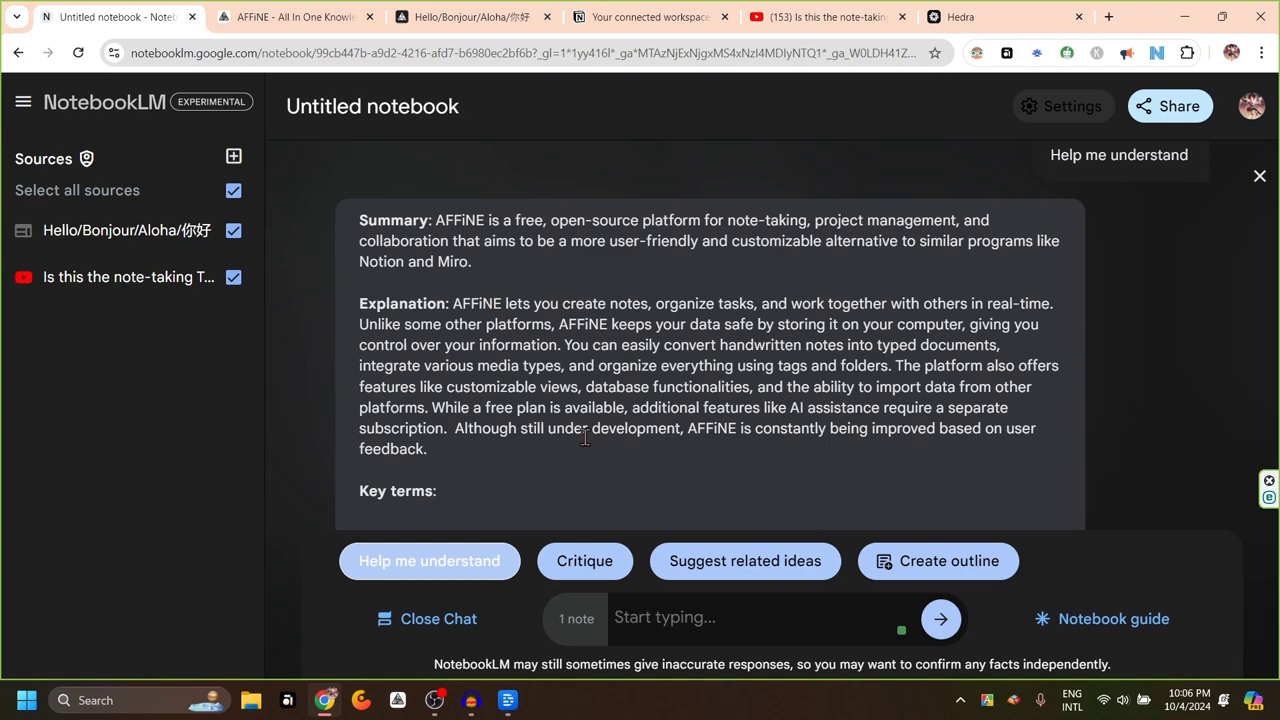
Request a critique of the selected AFFiNE note and read the reply
left_click(601, 568)
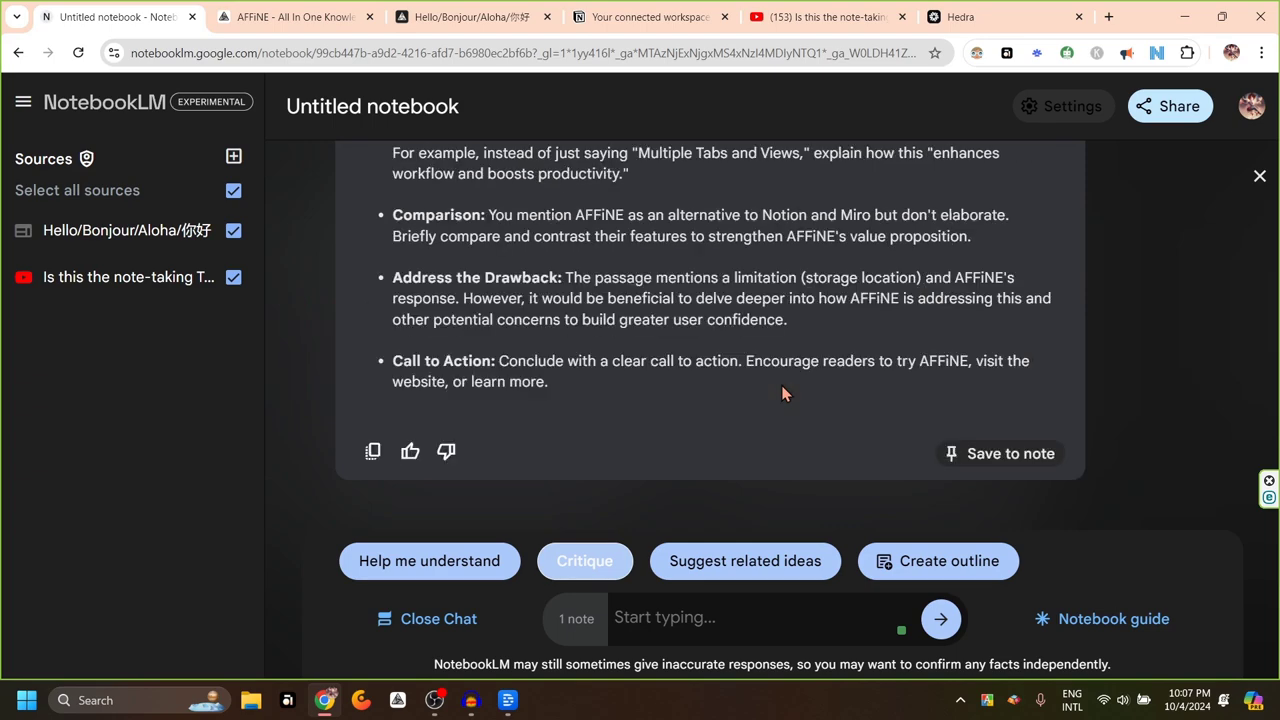
scroll(783, 392, "up", 2)
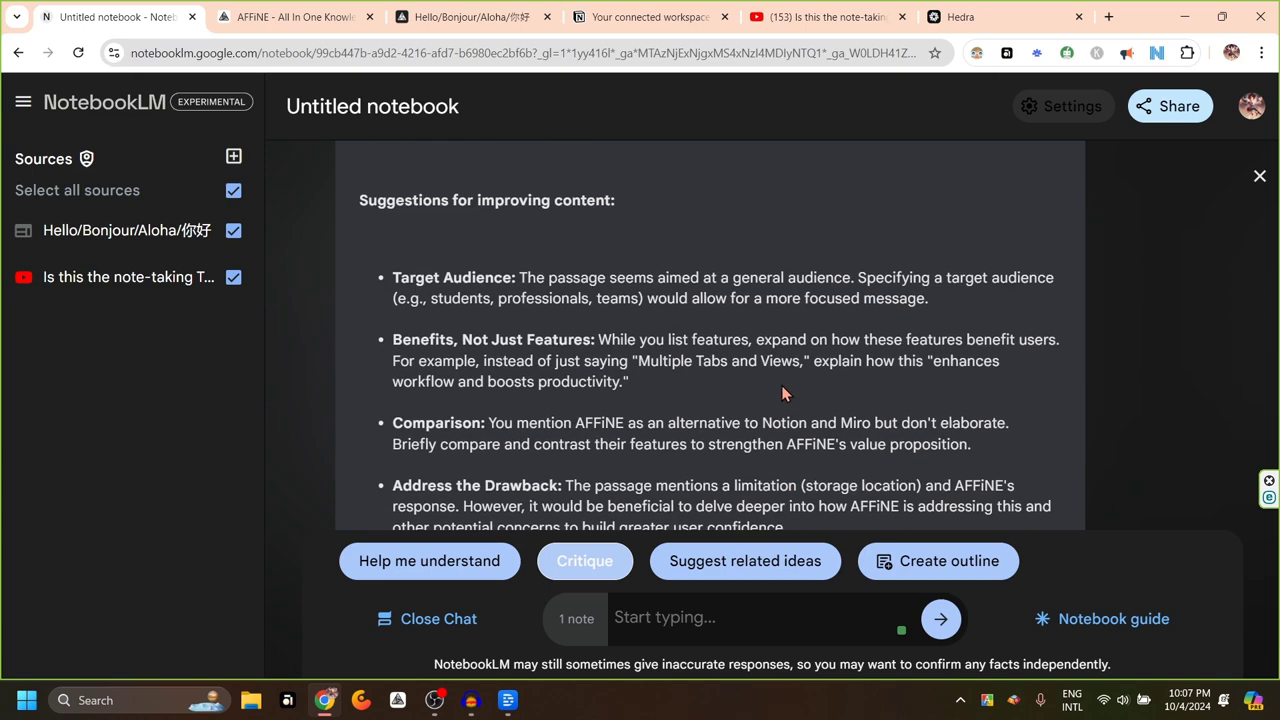
scroll(783, 392, "down", 1)
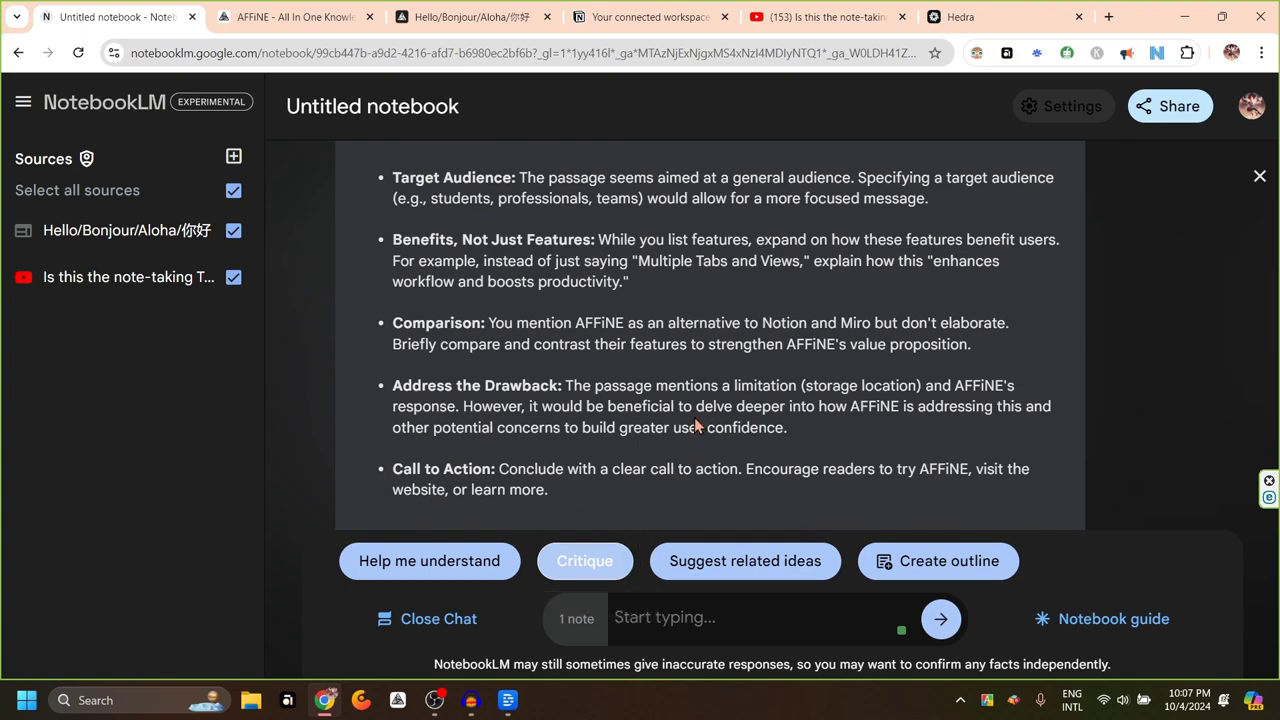
scroll(690, 418, "down", 1)
scroll(689, 419, "up", 1)
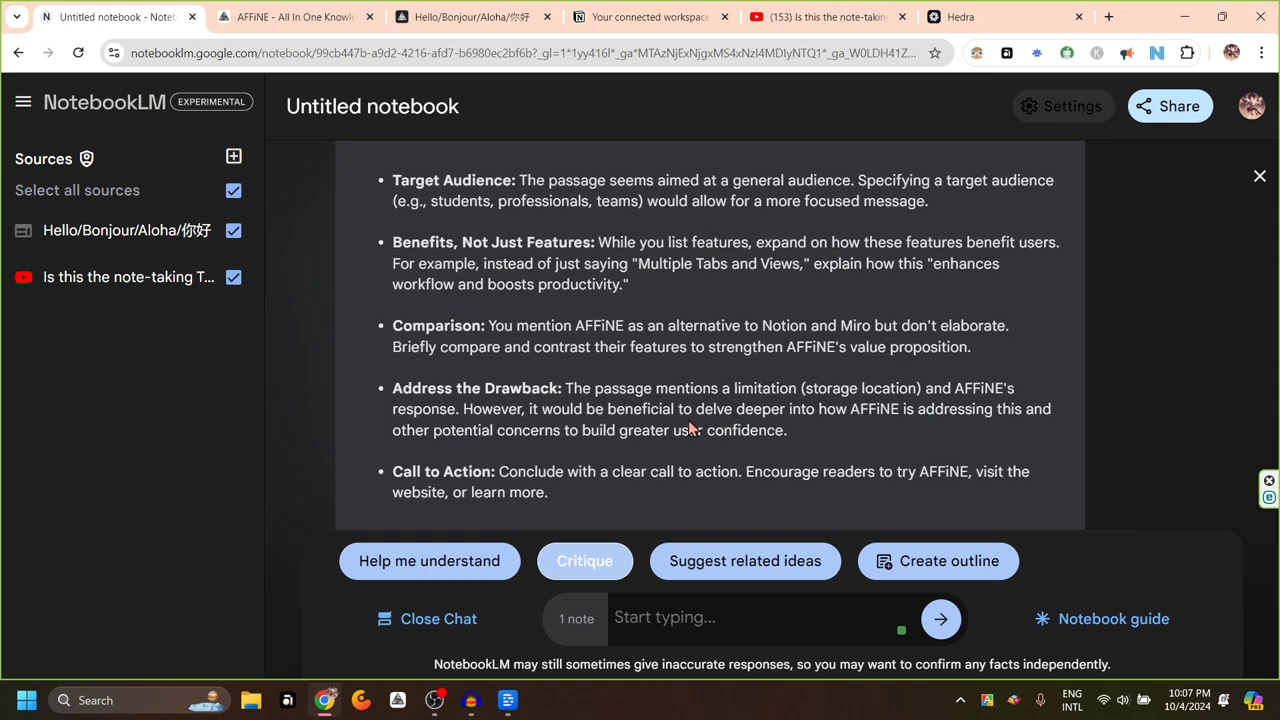
scroll(717, 385, "down", 1)
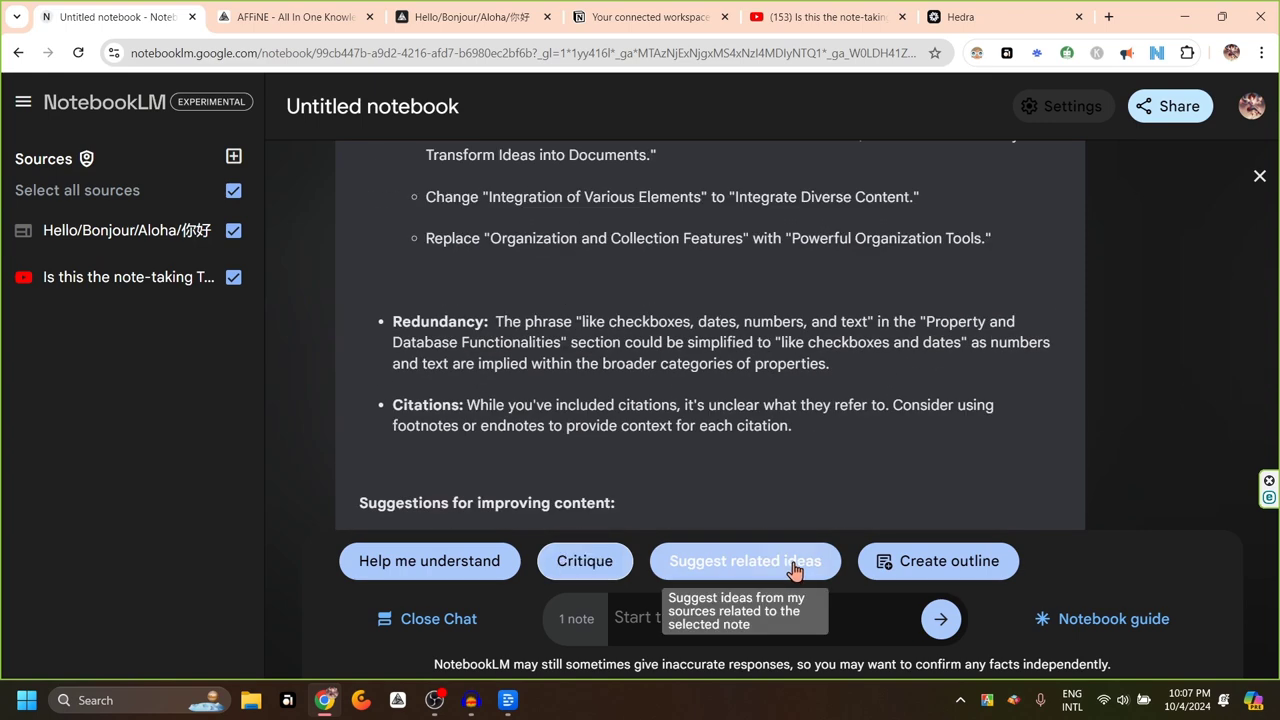
Get related ideas from the sources and save the Key Features and Benefits response as a note
left_click(794, 563)
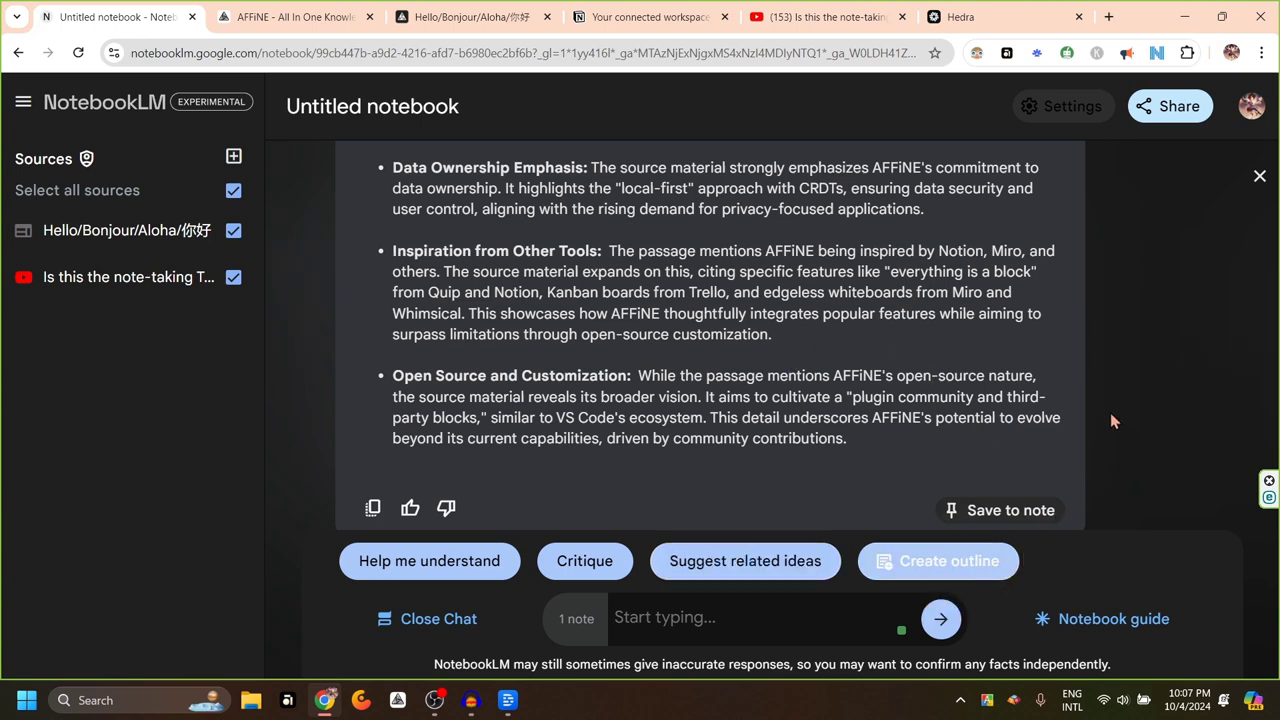
scroll(863, 374, "up", 10)
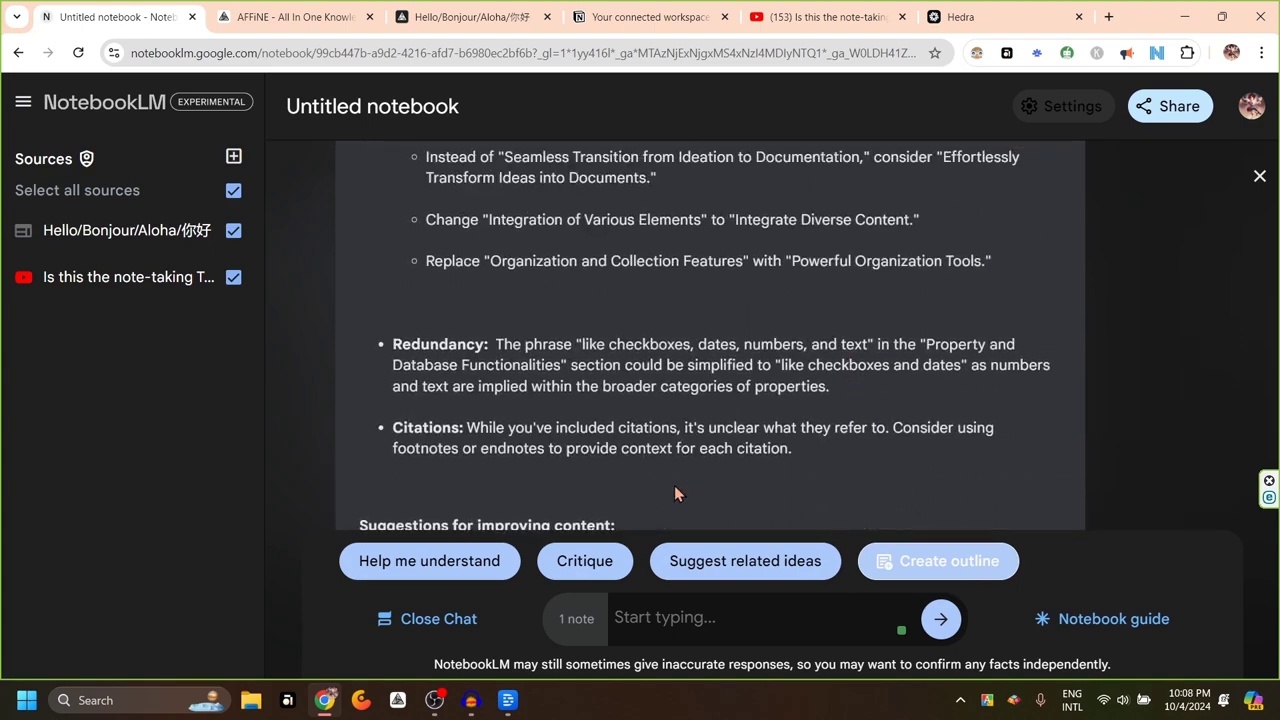
scroll(720, 420, "up", 5)
scroll(991, 289, "down", 3)
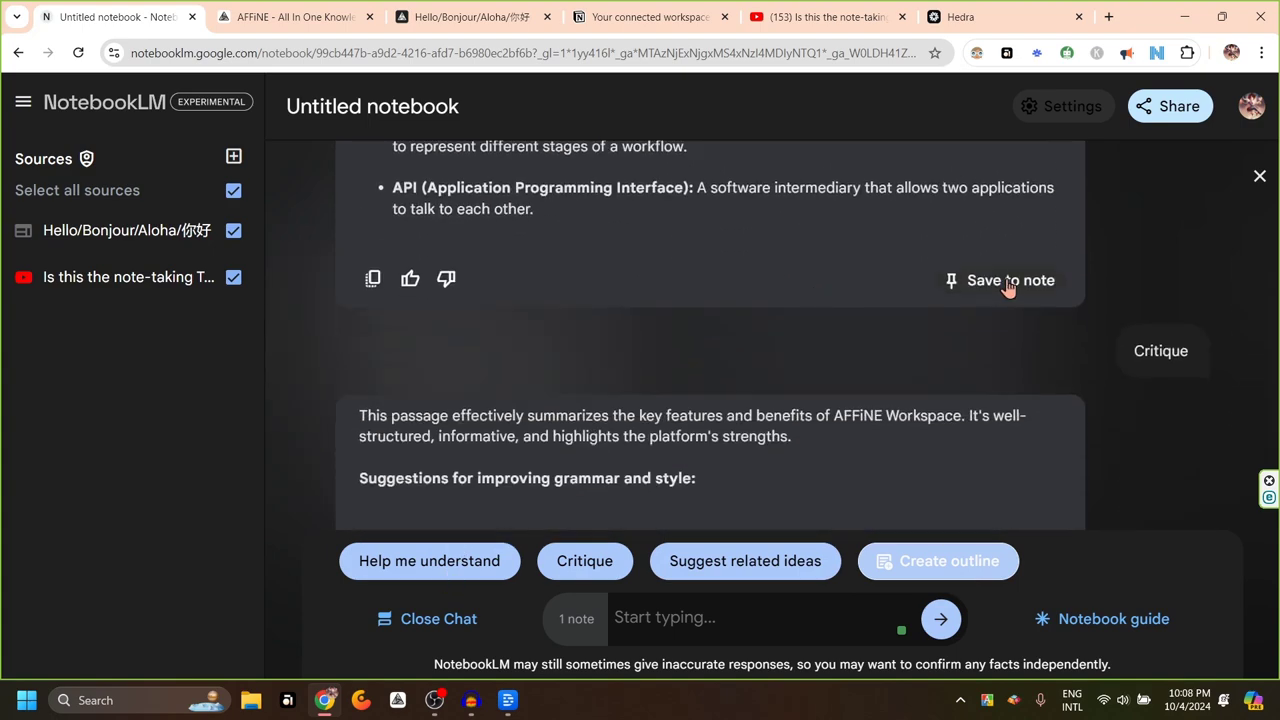
left_click(1008, 285)
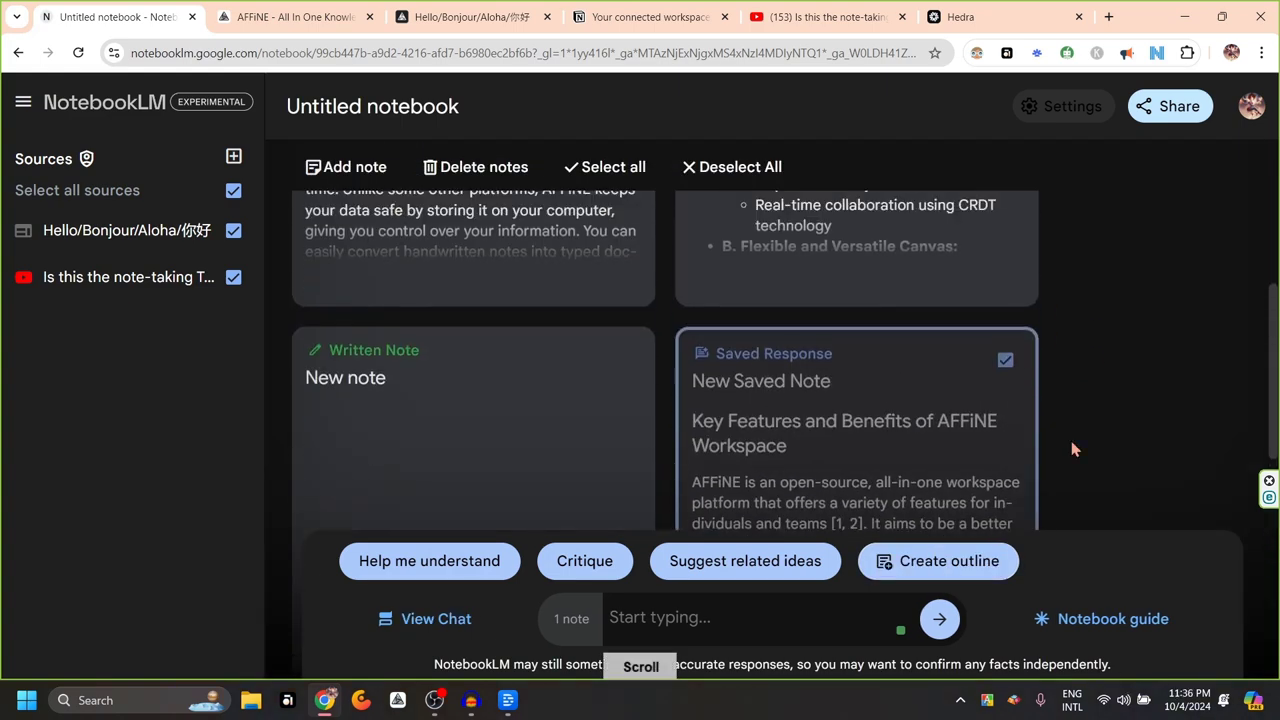
Scroll through the Outline note's sections on AFFiNE Workspace features and benefits
scroll(1071, 449, "up", 3)
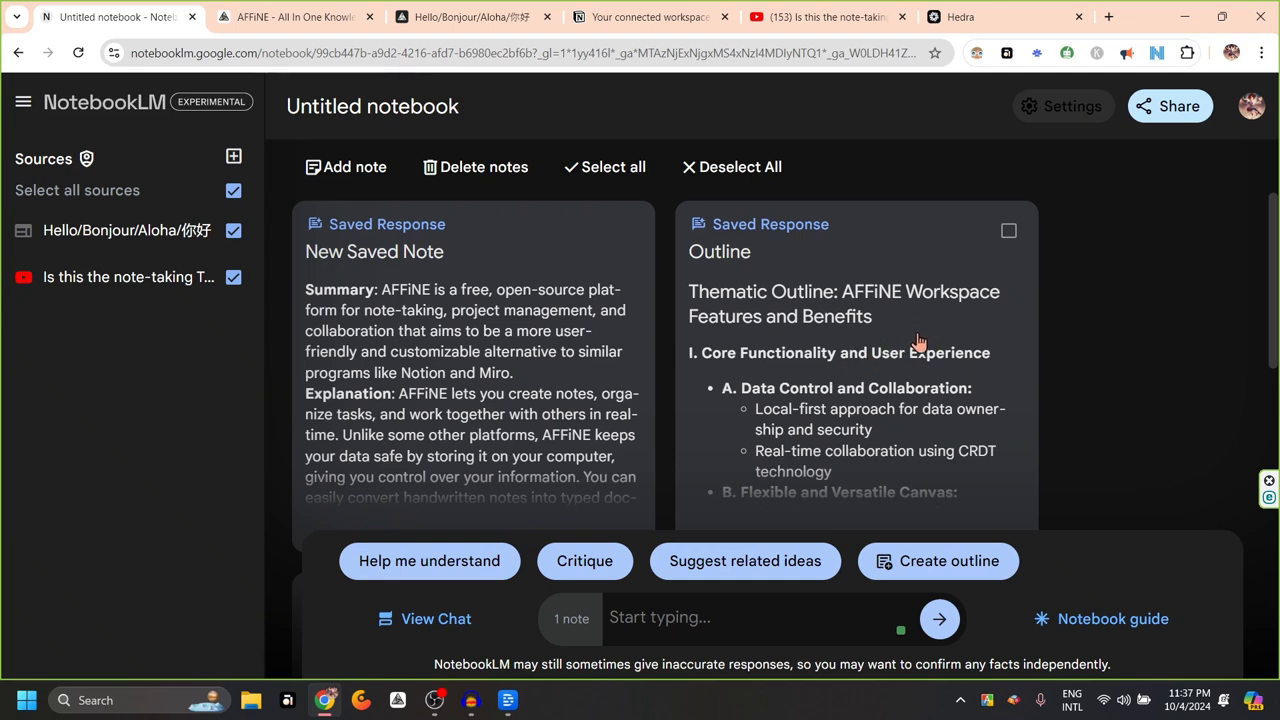
scroll(777, 422, "down", 5)
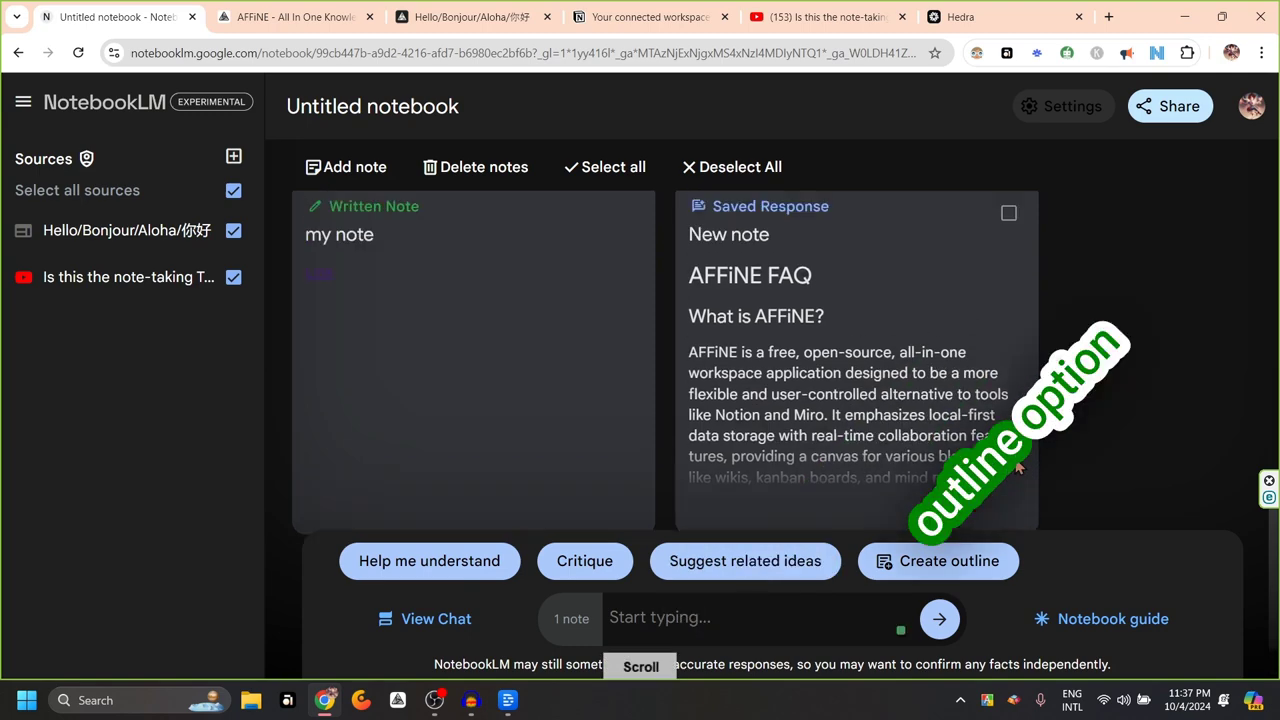
scroll(820, 388, "down", 3)
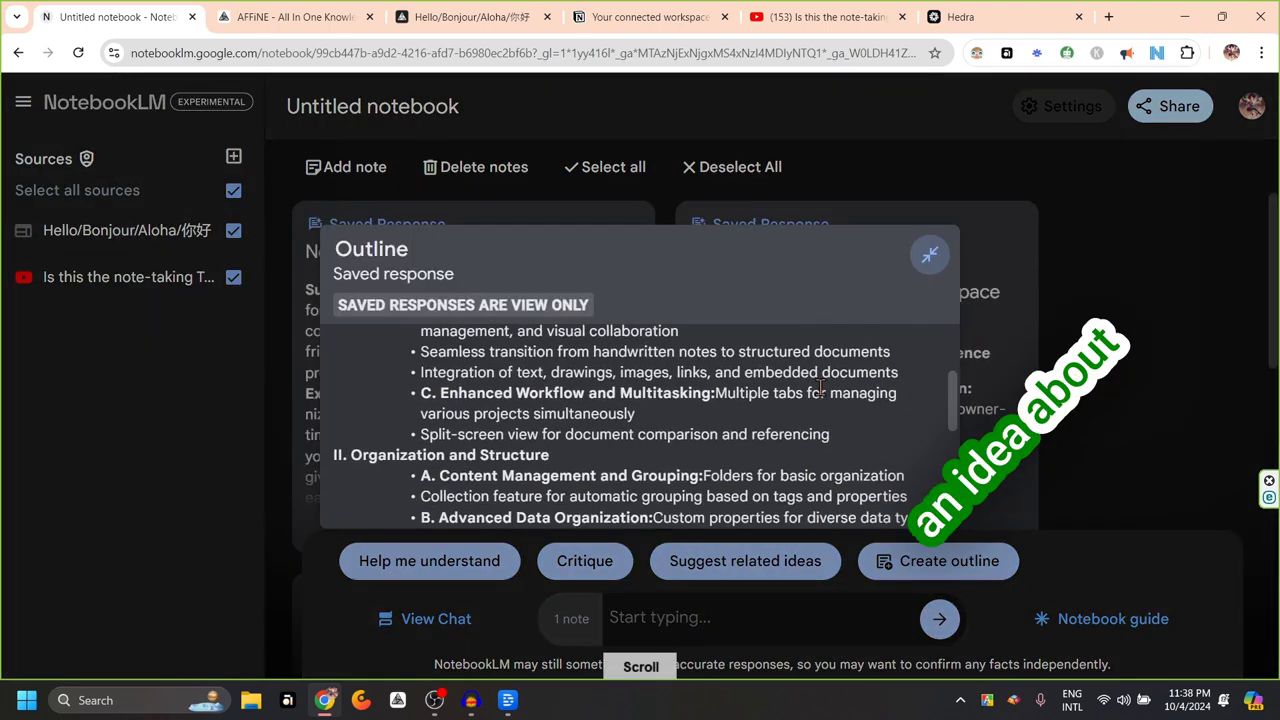
scroll(820, 388, "down", 5)
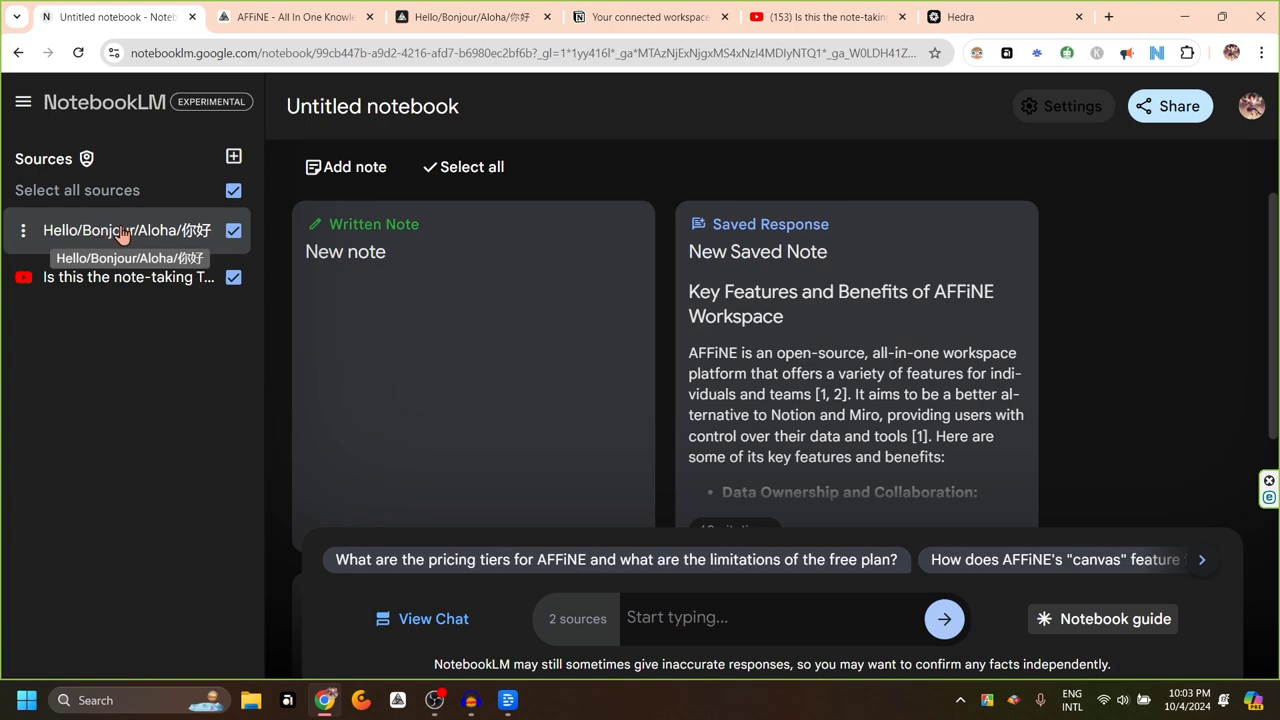
Read the Hello/Bonjour/Aloha/你好 documentation source's guide, then collapse and close it
left_click(121, 232)
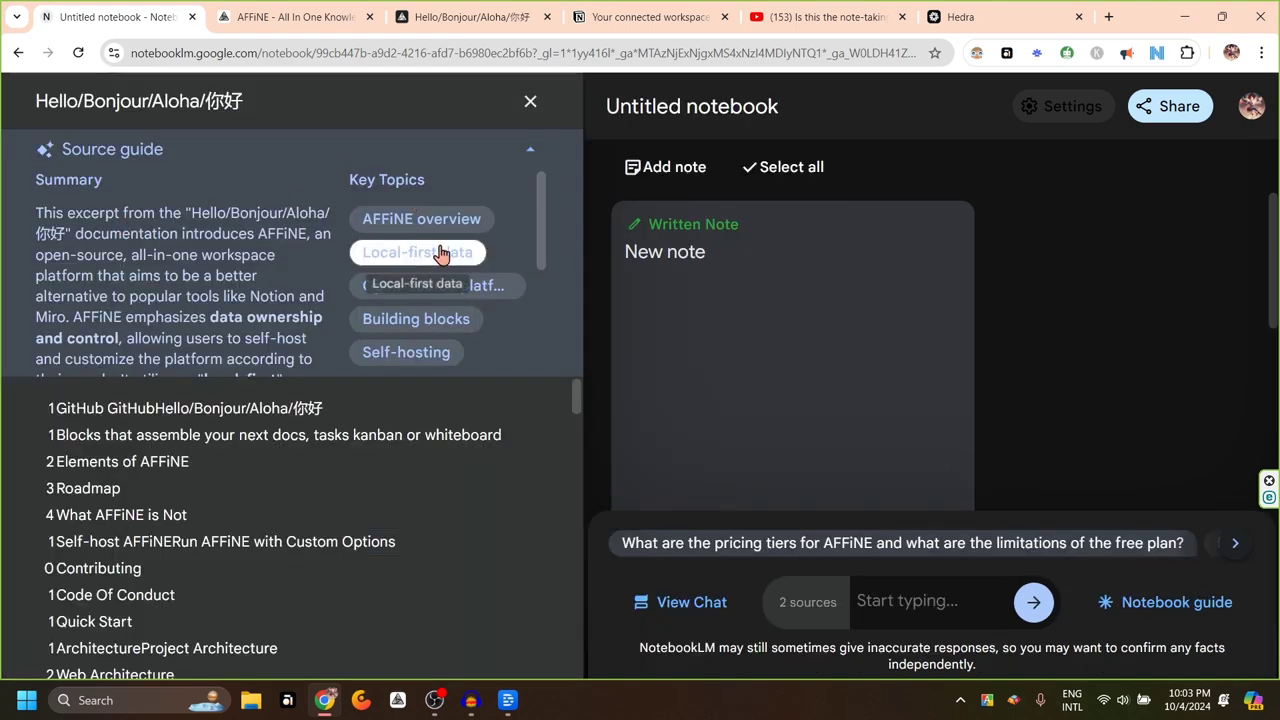
scroll(545, 220, "down", 2)
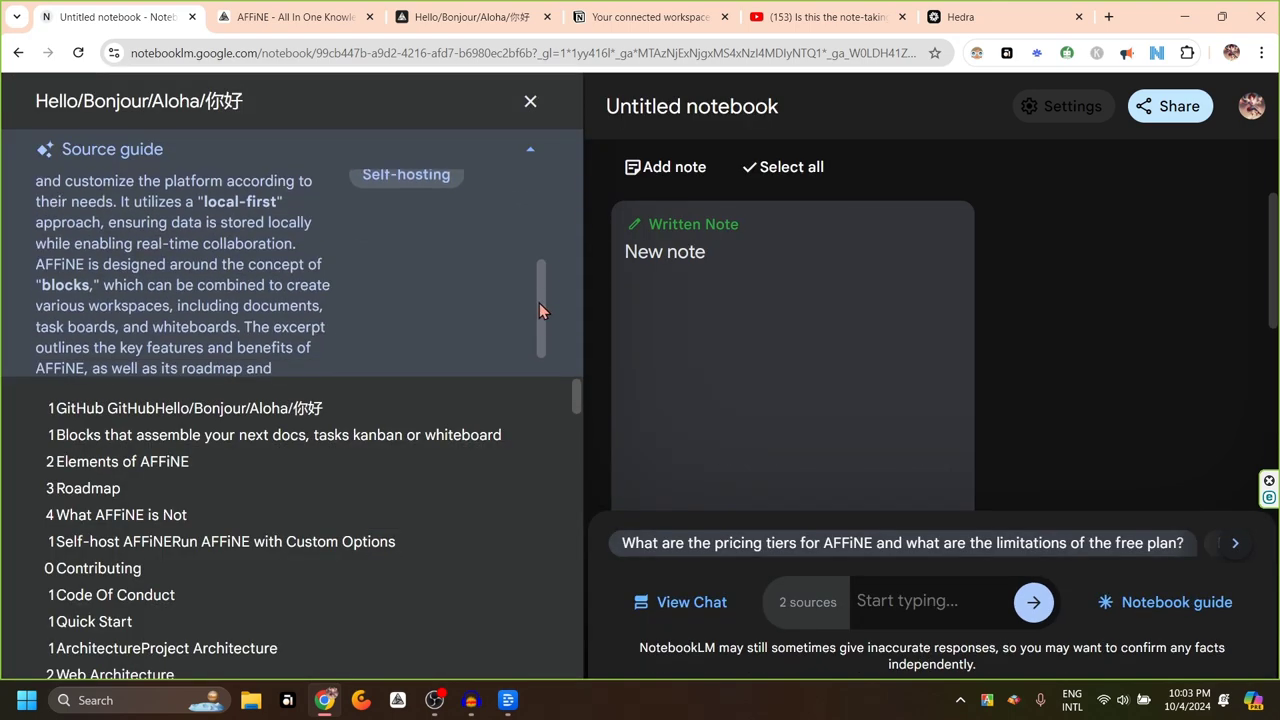
scroll(320, 490, "down", 10)
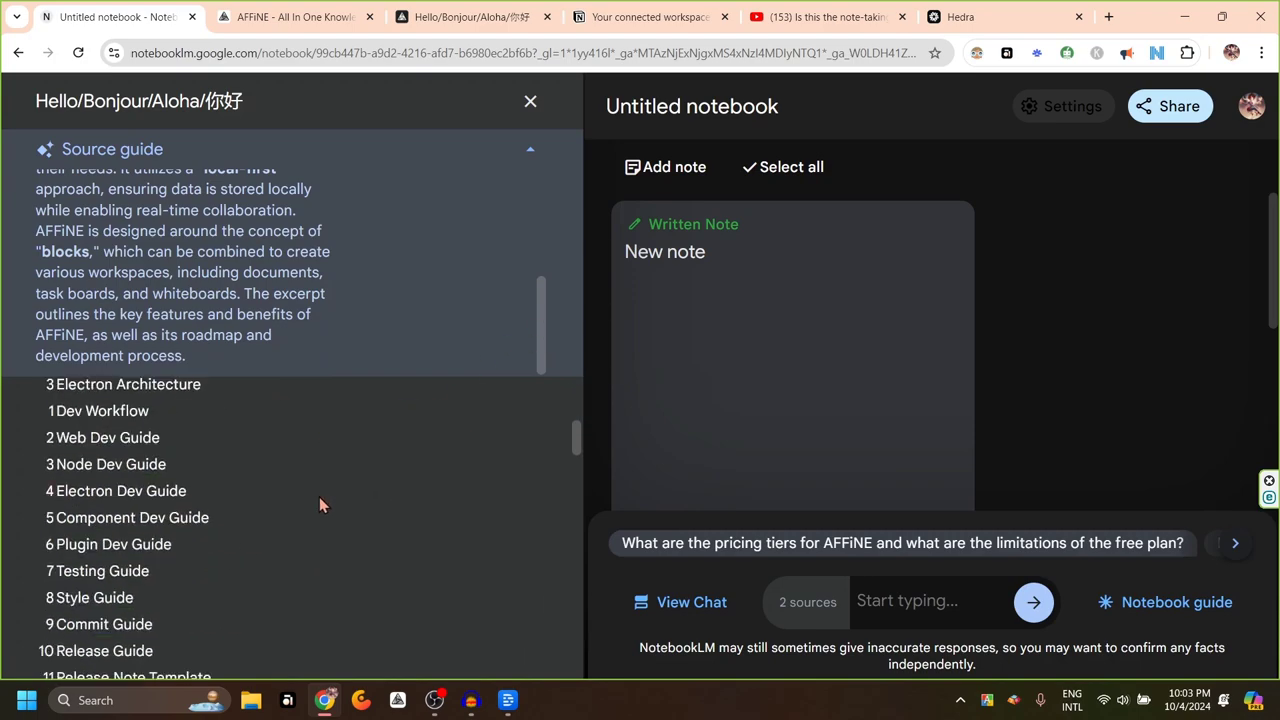
scroll(305, 460, "up", 3)
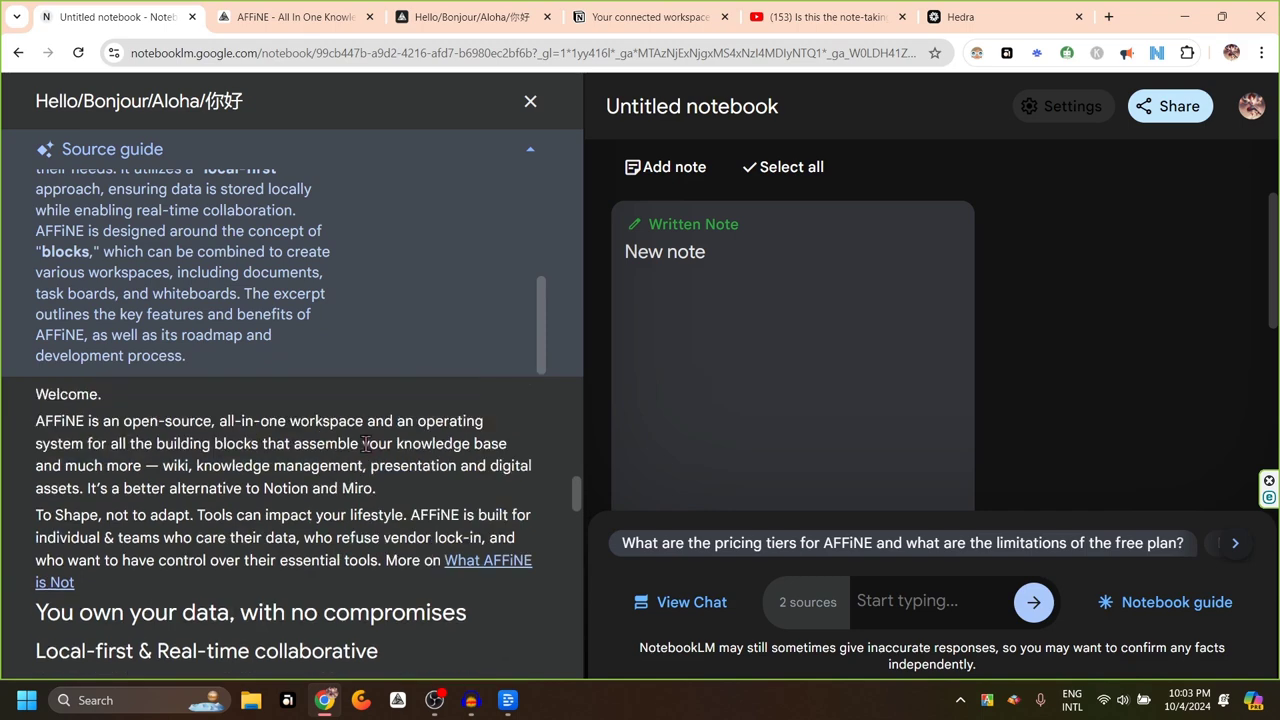
scroll(336, 478, "down", 4)
scroll(336, 478, "up", 1)
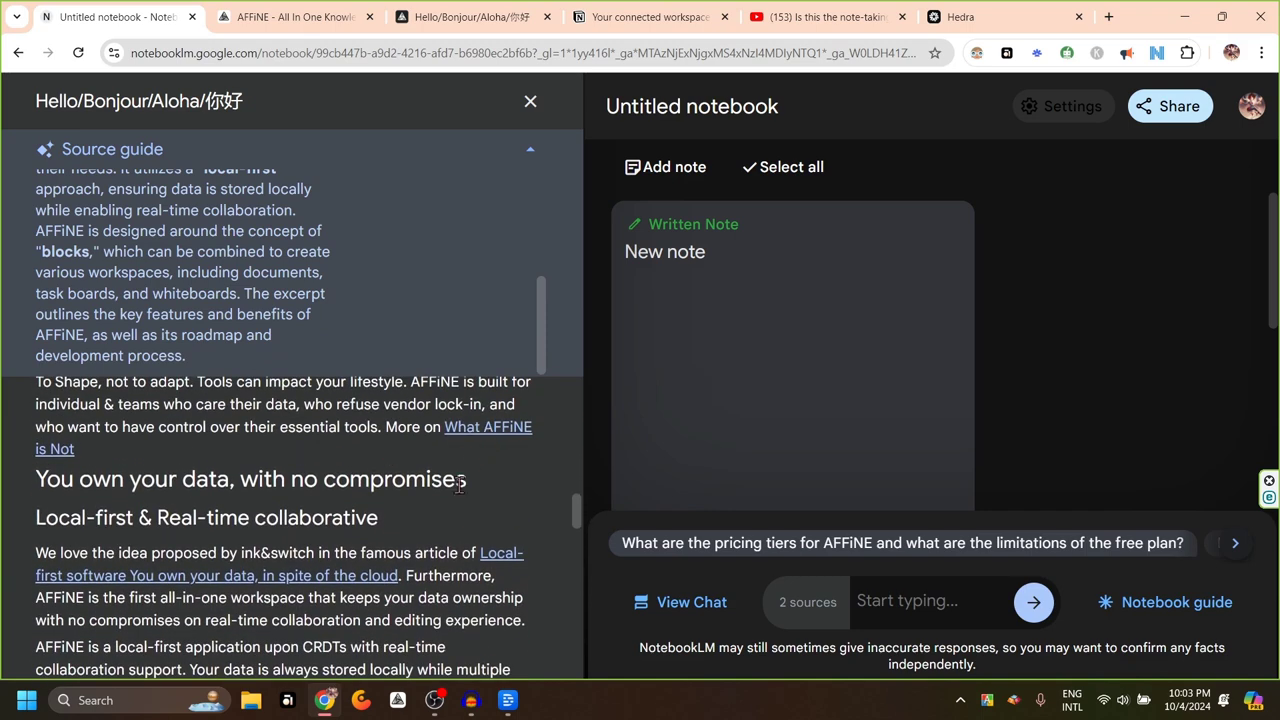
scroll(440, 575, "down", 8)
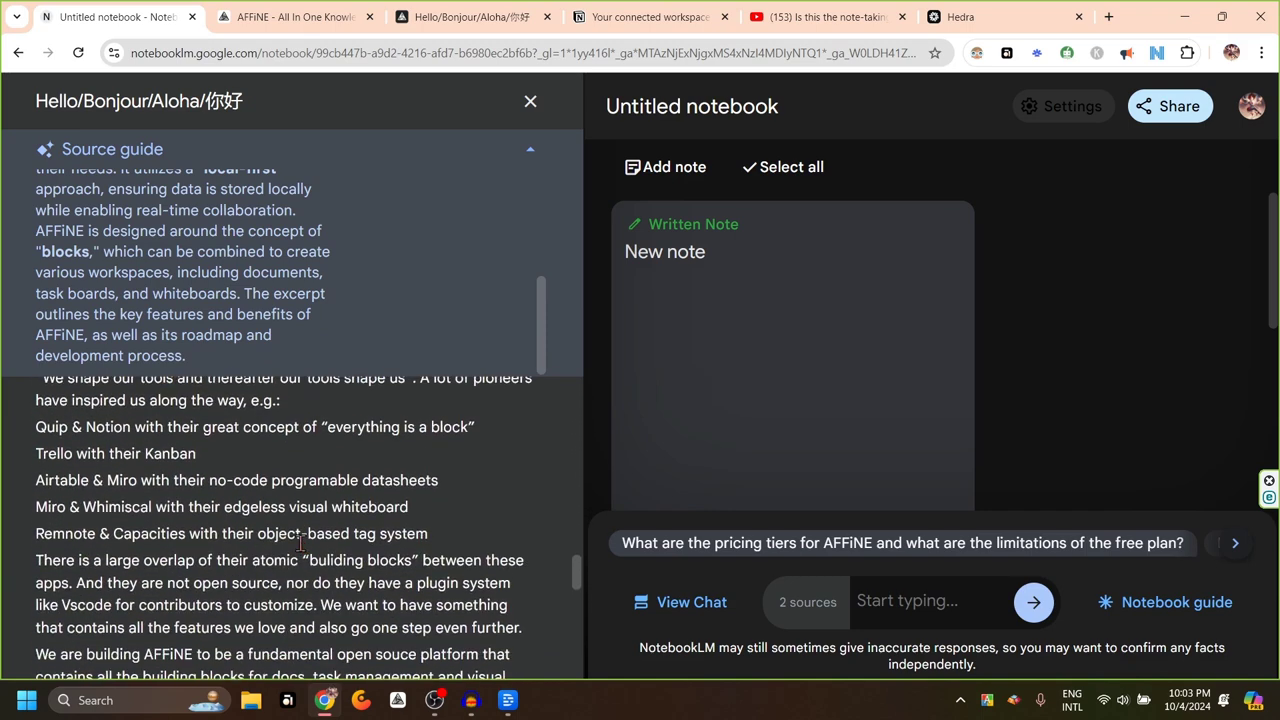
scroll(303, 560, "down", 2)
scroll(313, 592, "down", 3)
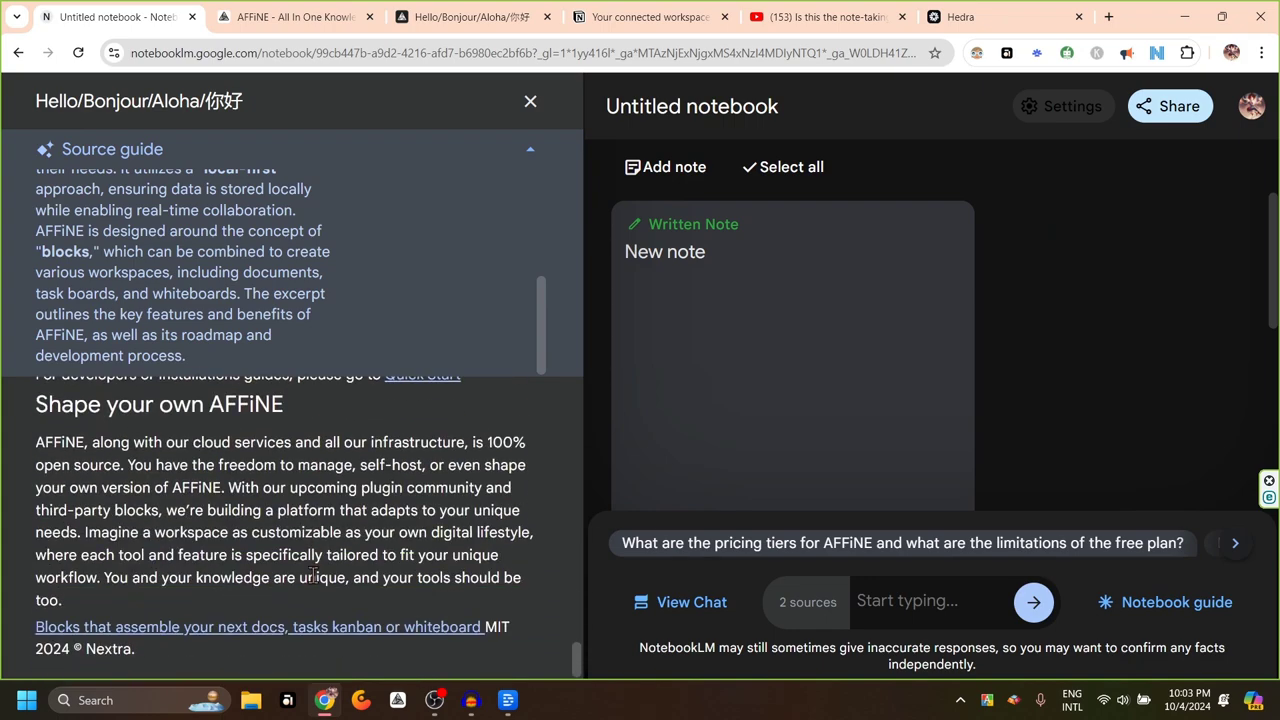
left_click(530, 149)
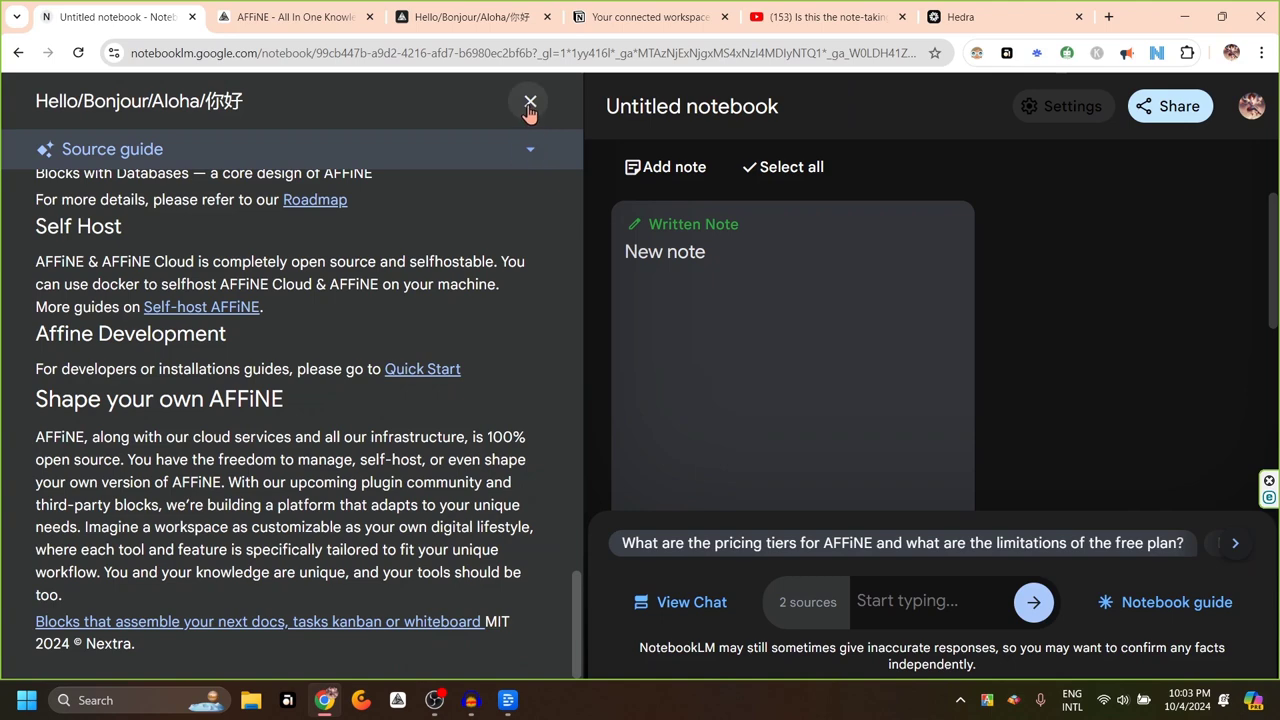
left_click(530, 101)
Open and scroll through the YouTube video source's guide
left_click(117, 288)
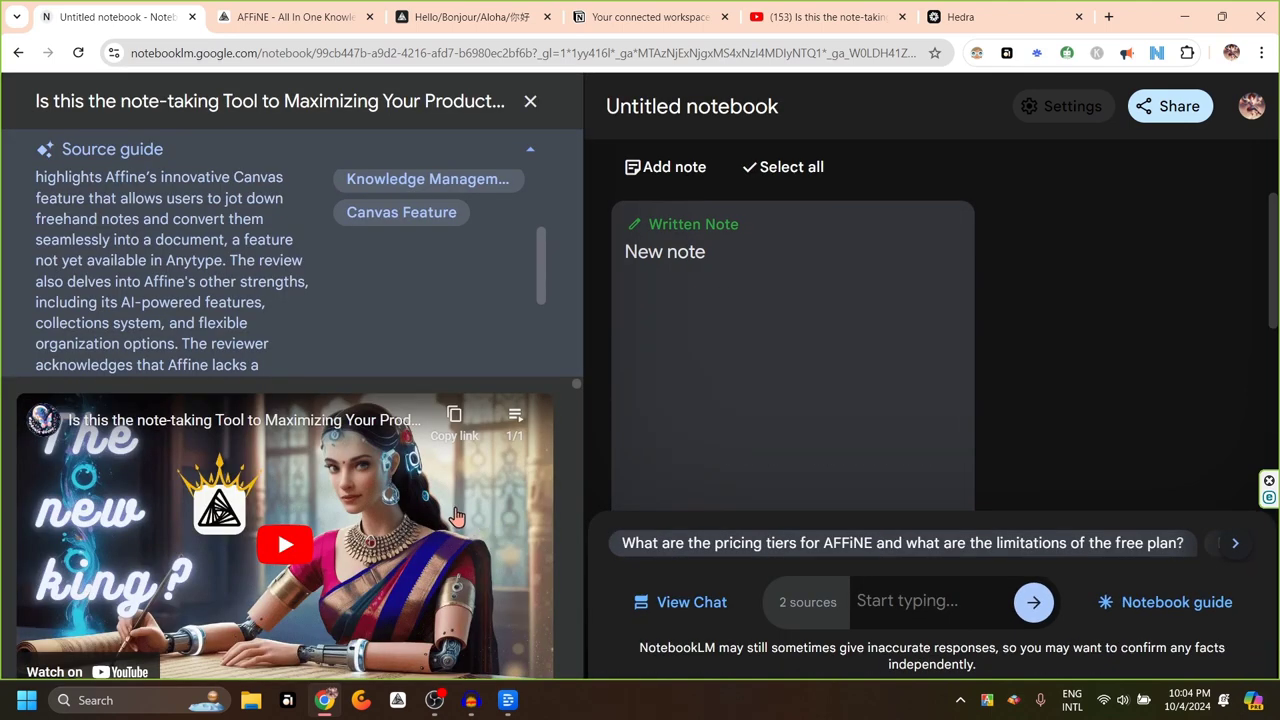
scroll(361, 533, "down", 3)
scroll(361, 525, "down", 2)
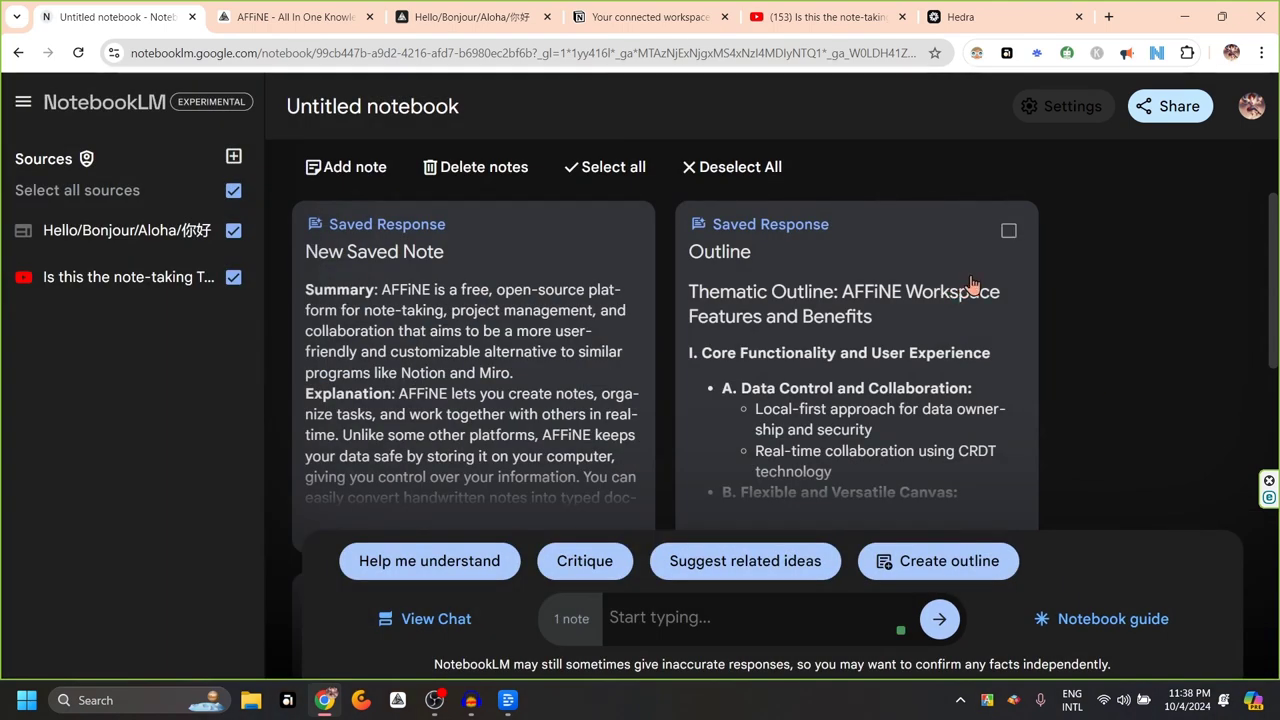
left_click(1009, 232)
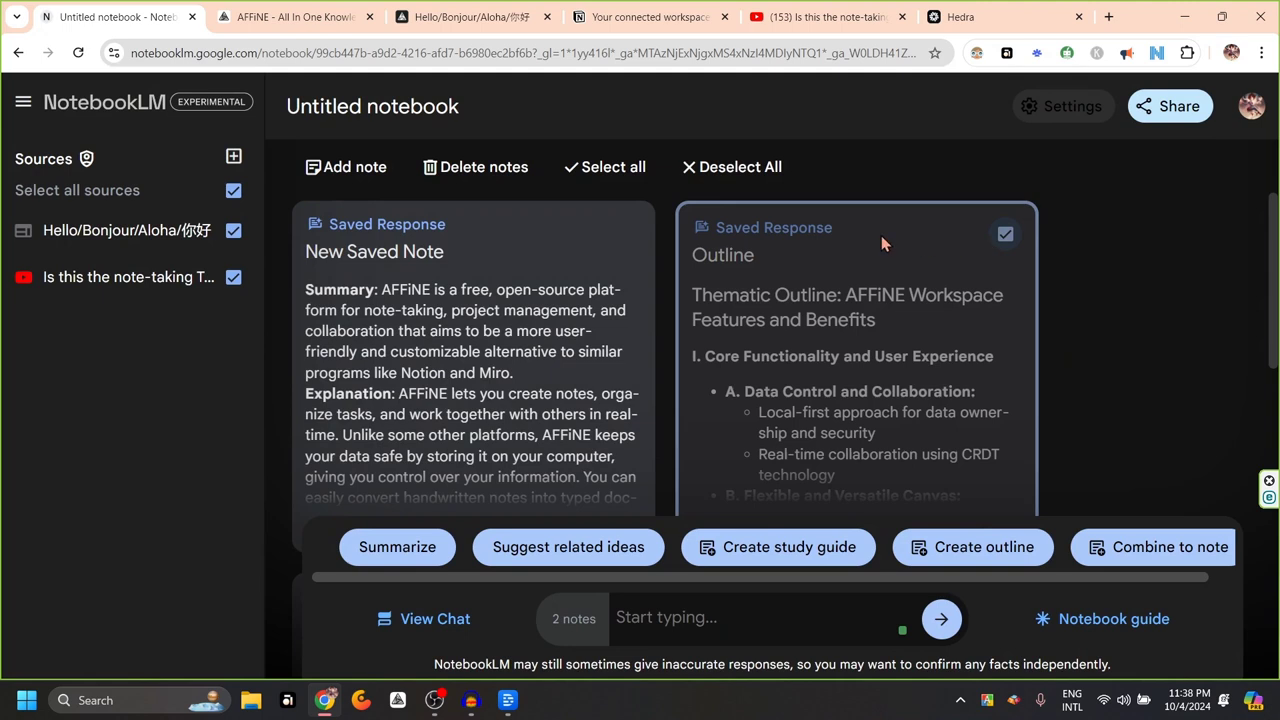
left_click(596, 177)
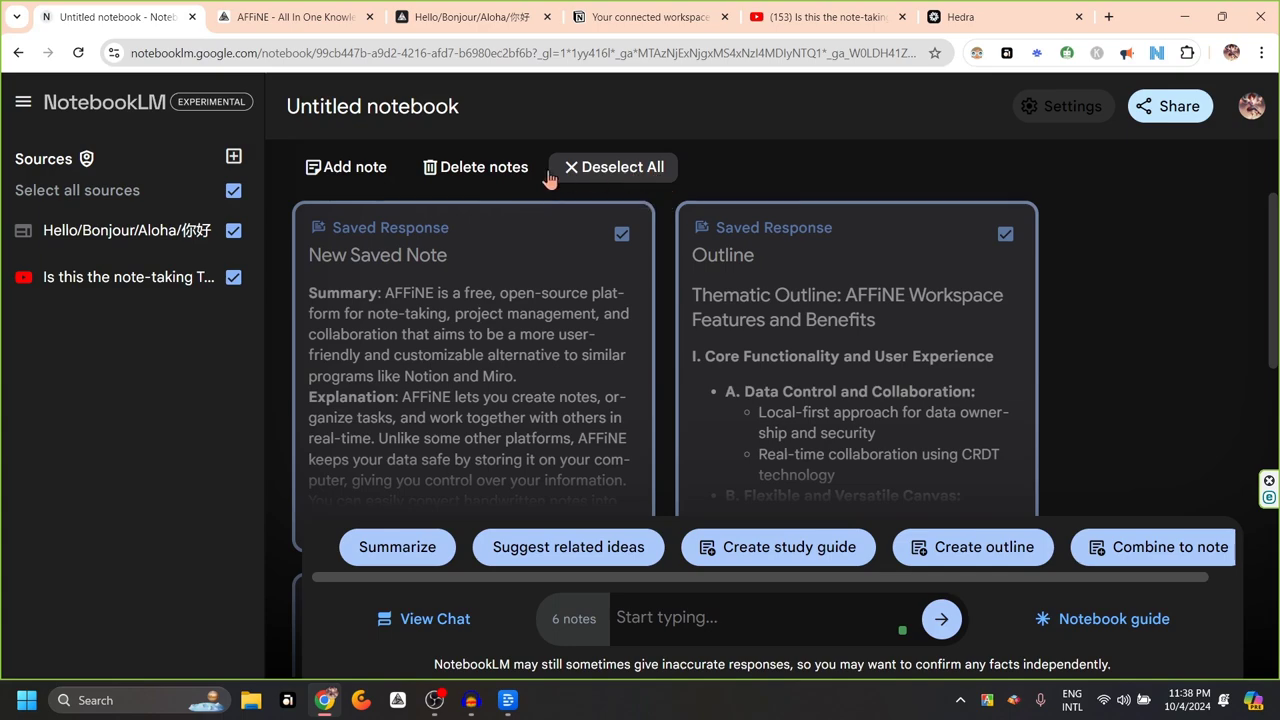
left_click(622, 172)
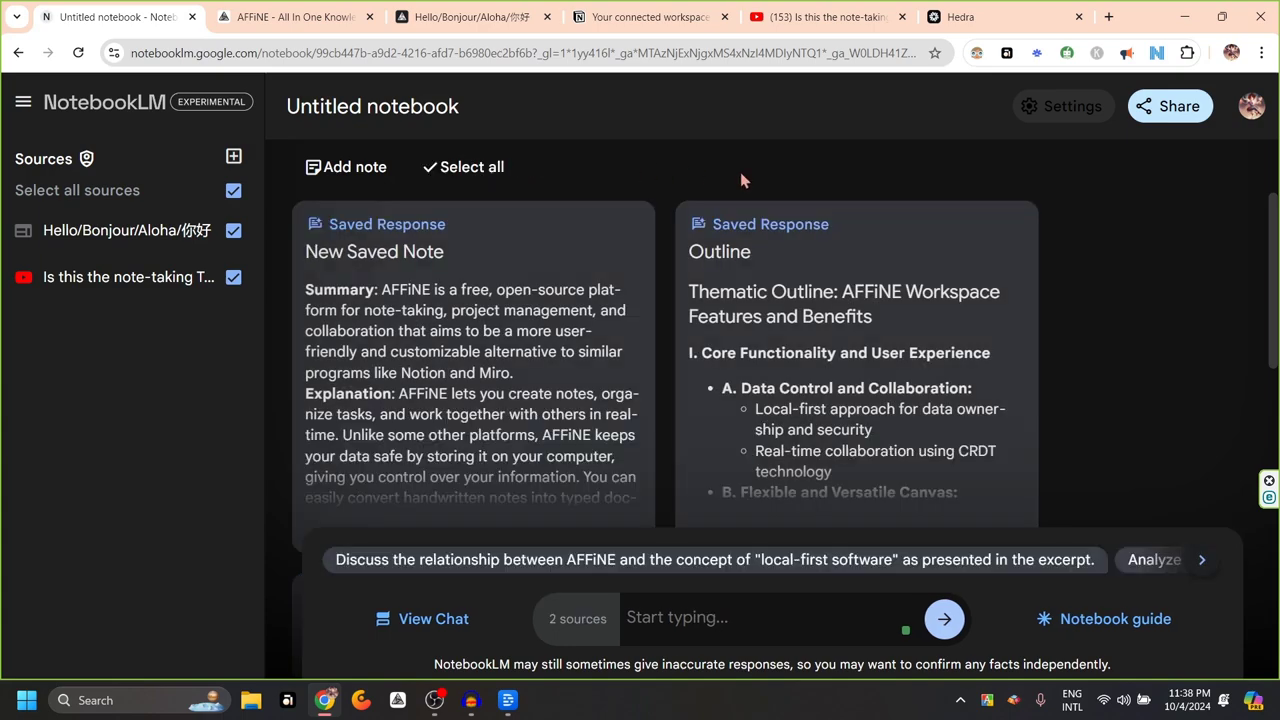